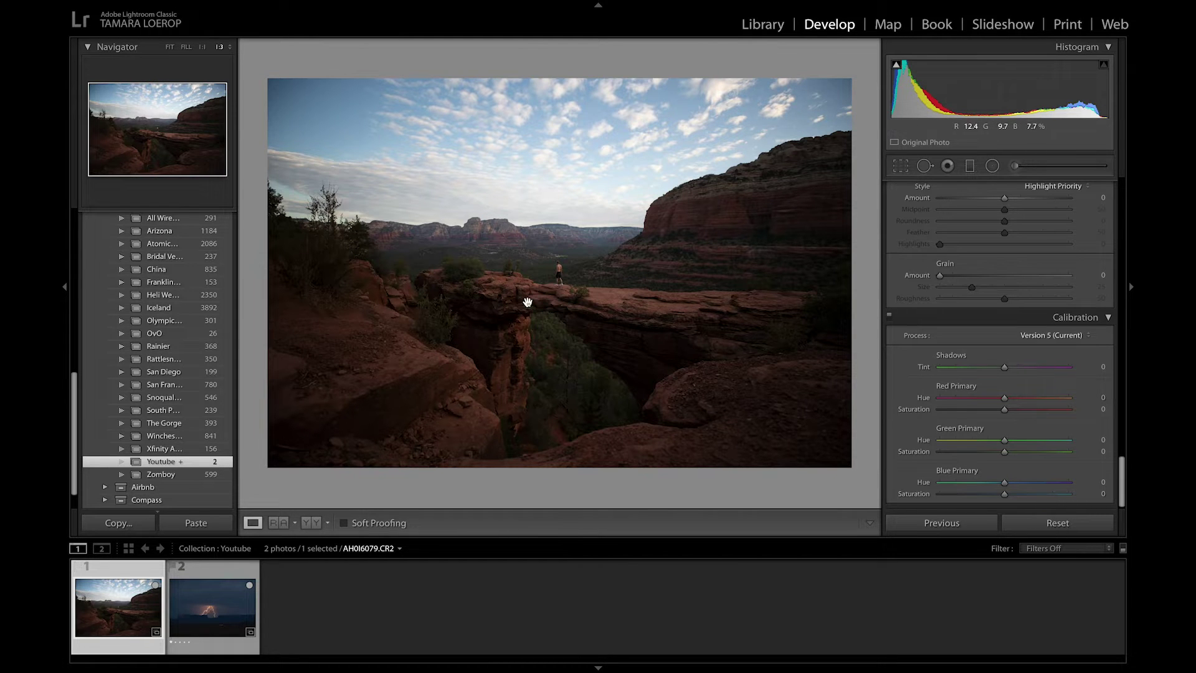
- Move to the lightning storm photo in the filmstrip
key("Right")
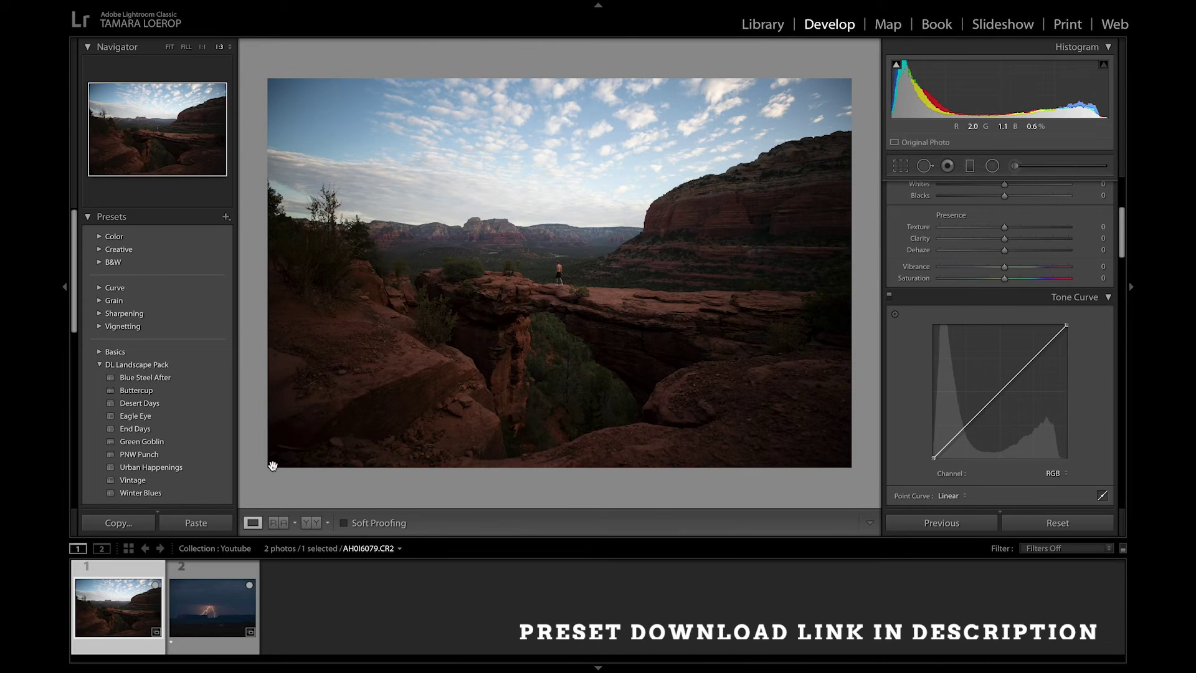
- Apply PNW Punch to the bridge photo, nudge the tone curve black point, then select the lightning photo
left_click(217, 459)
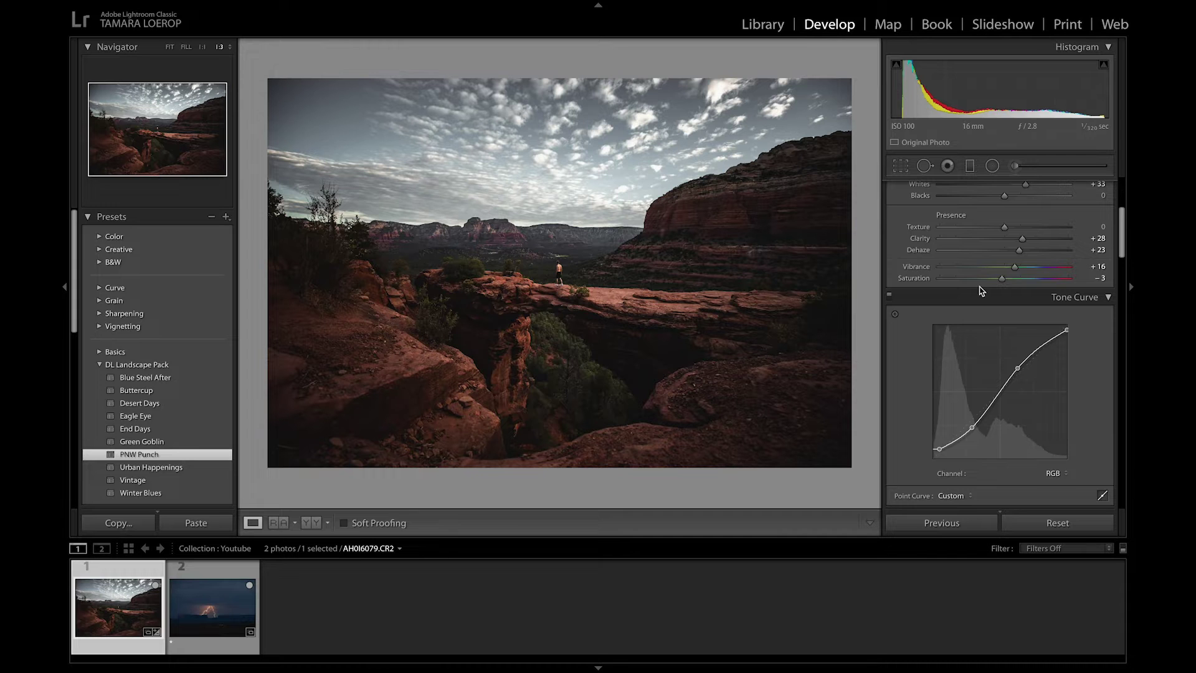
scroll(967, 290, "up", 5)
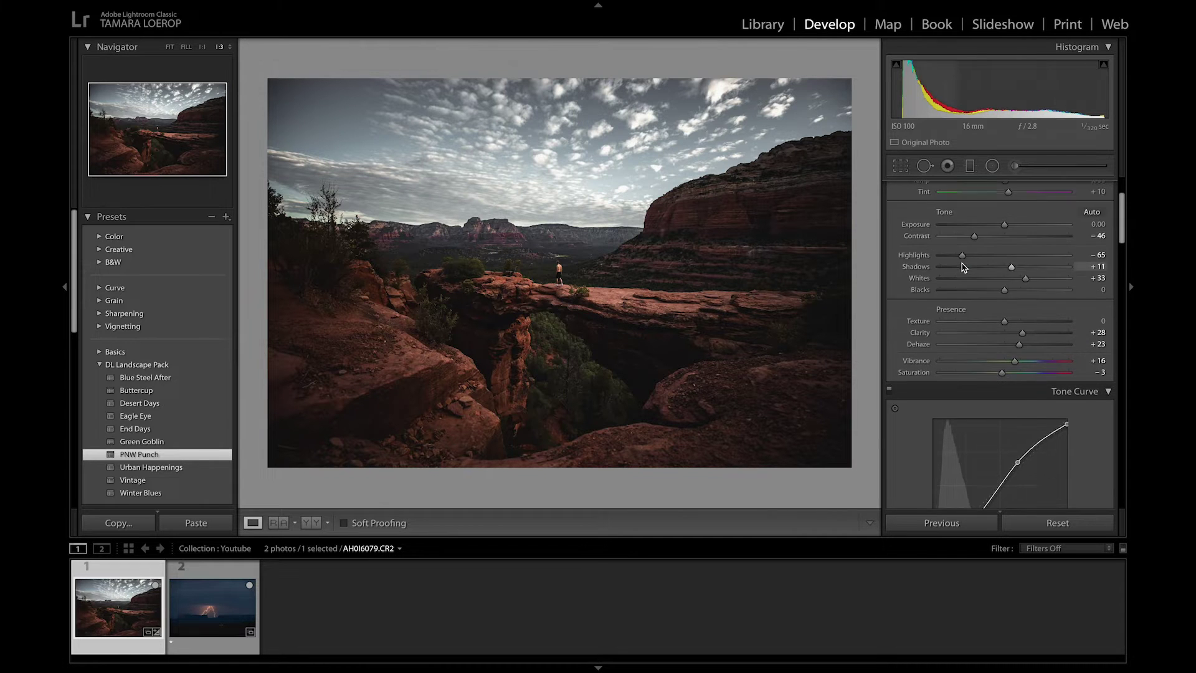
scroll(971, 311, "down", 3)
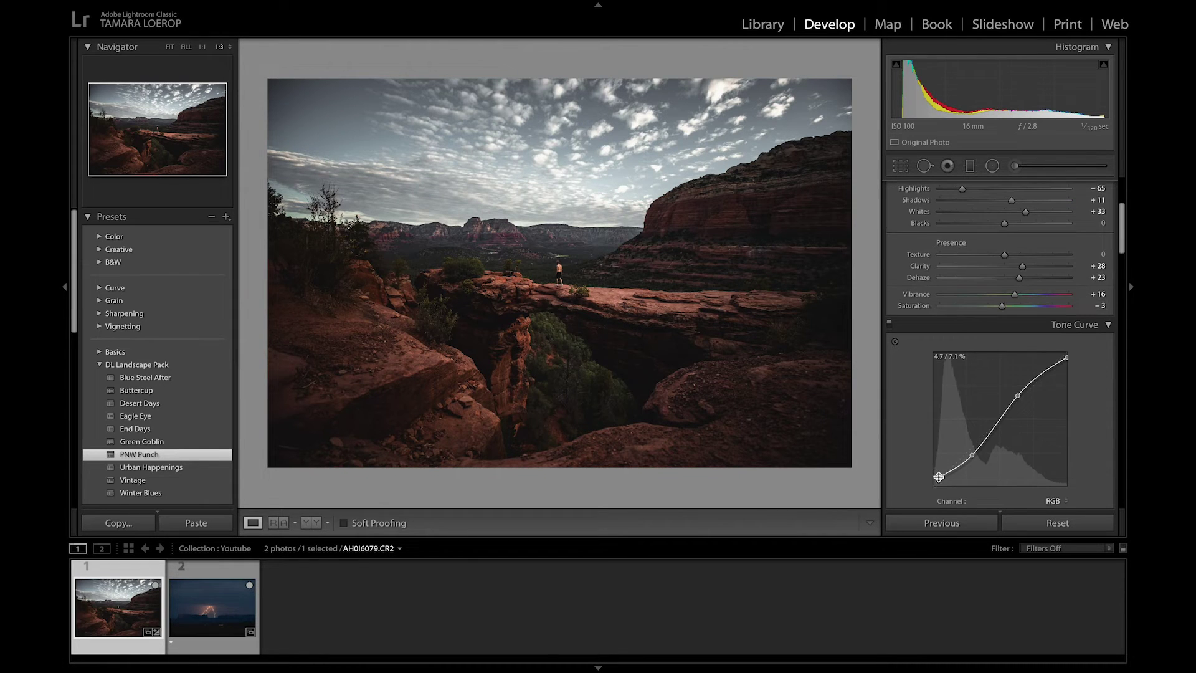
left_click_drag(939, 477, 933, 478)
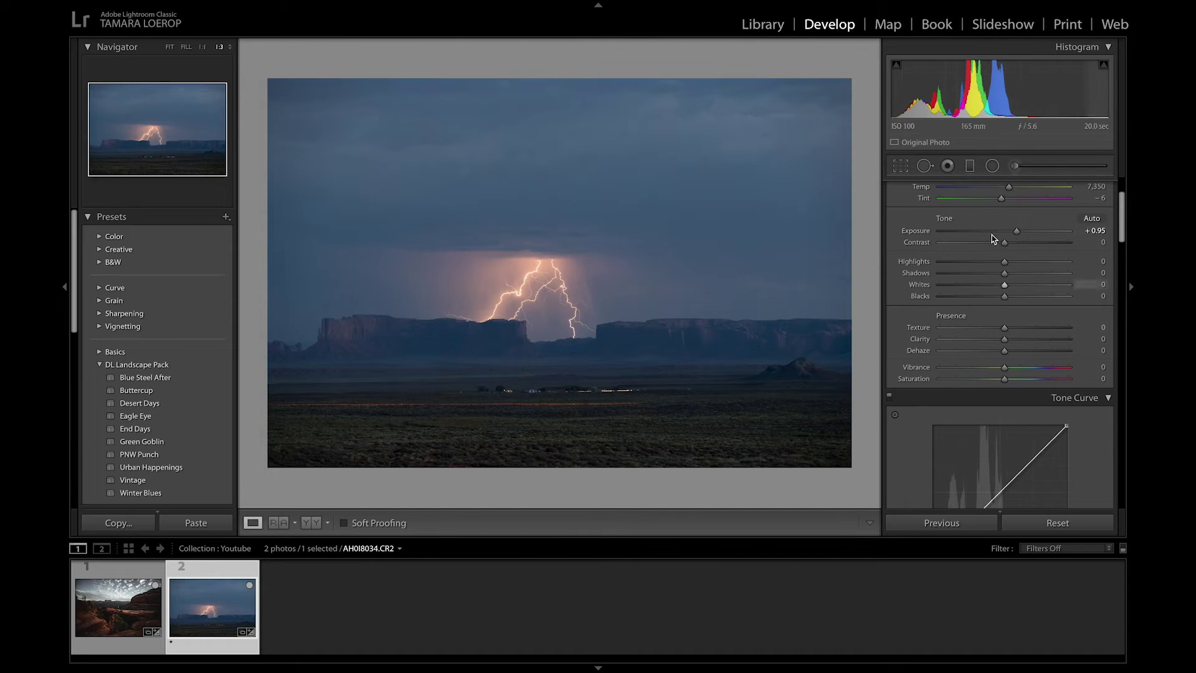
left_click(485, 290)
- Zoom in and pan around to inspect the lightning detail up close
left_click_drag(485, 290, 548, 263)
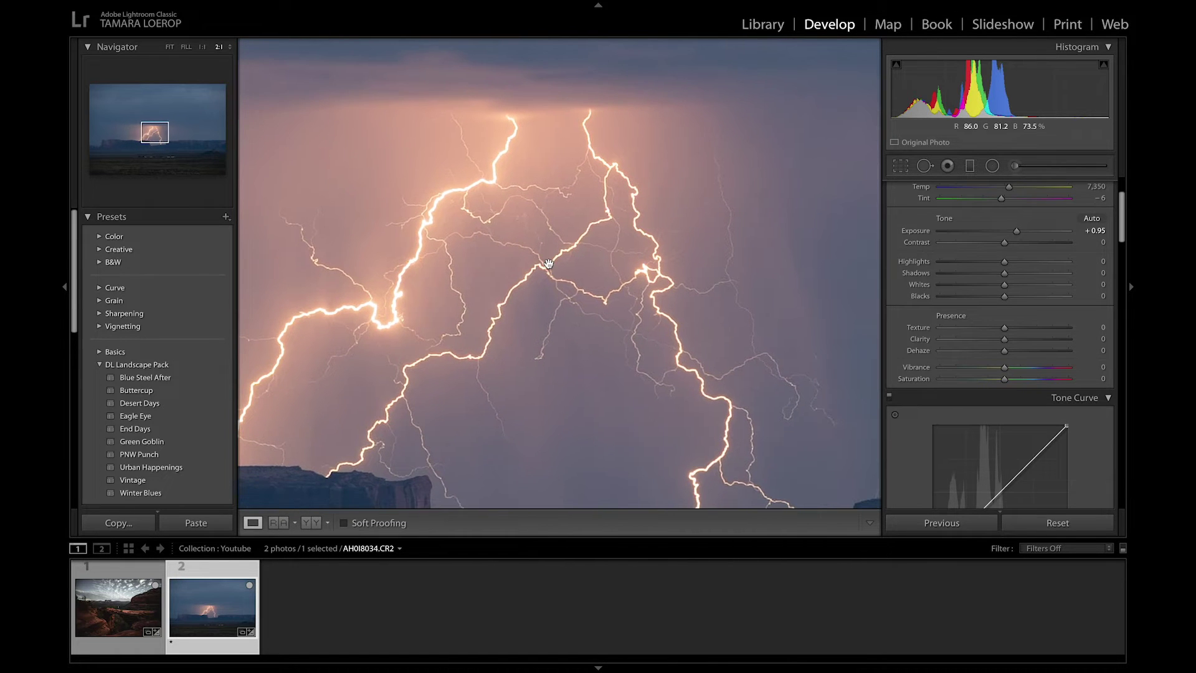
left_click(548, 263)
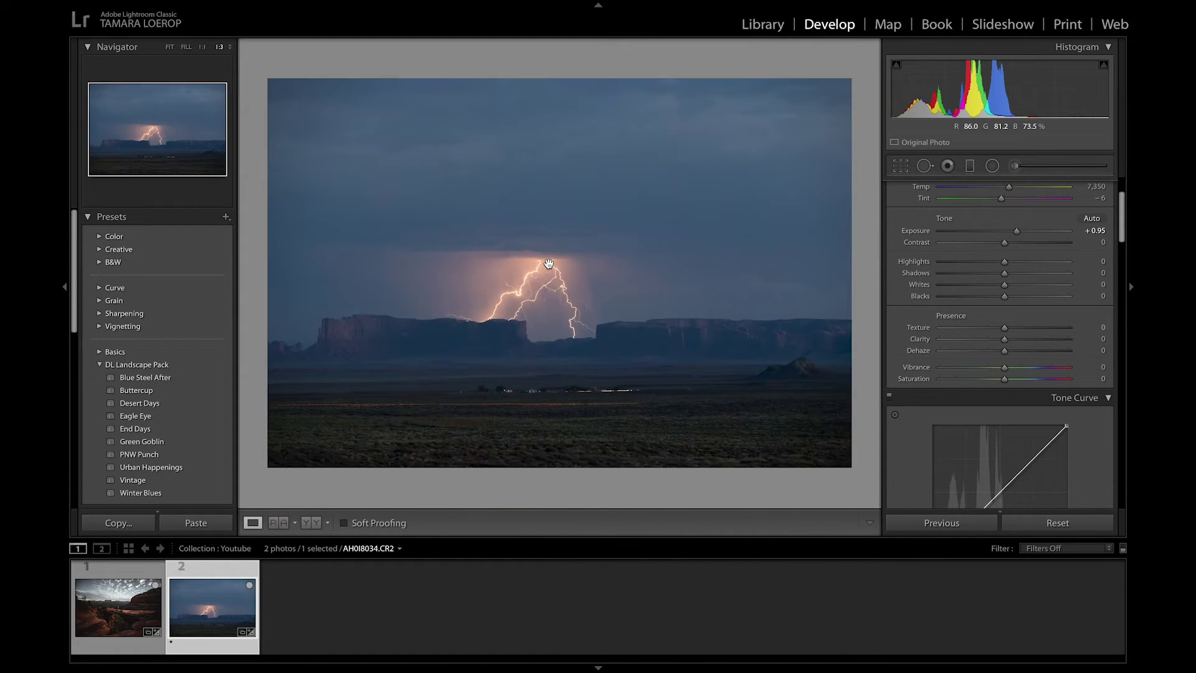
left_click(534, 274)
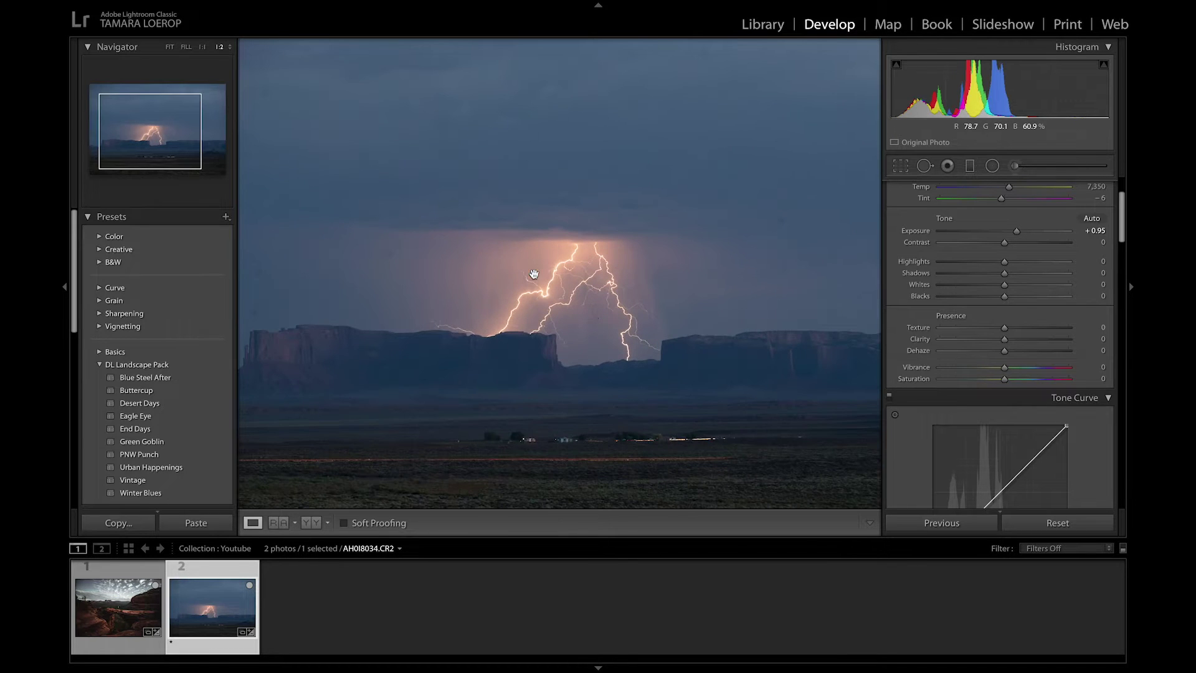
left_click_drag(705, 268, 706, 233)
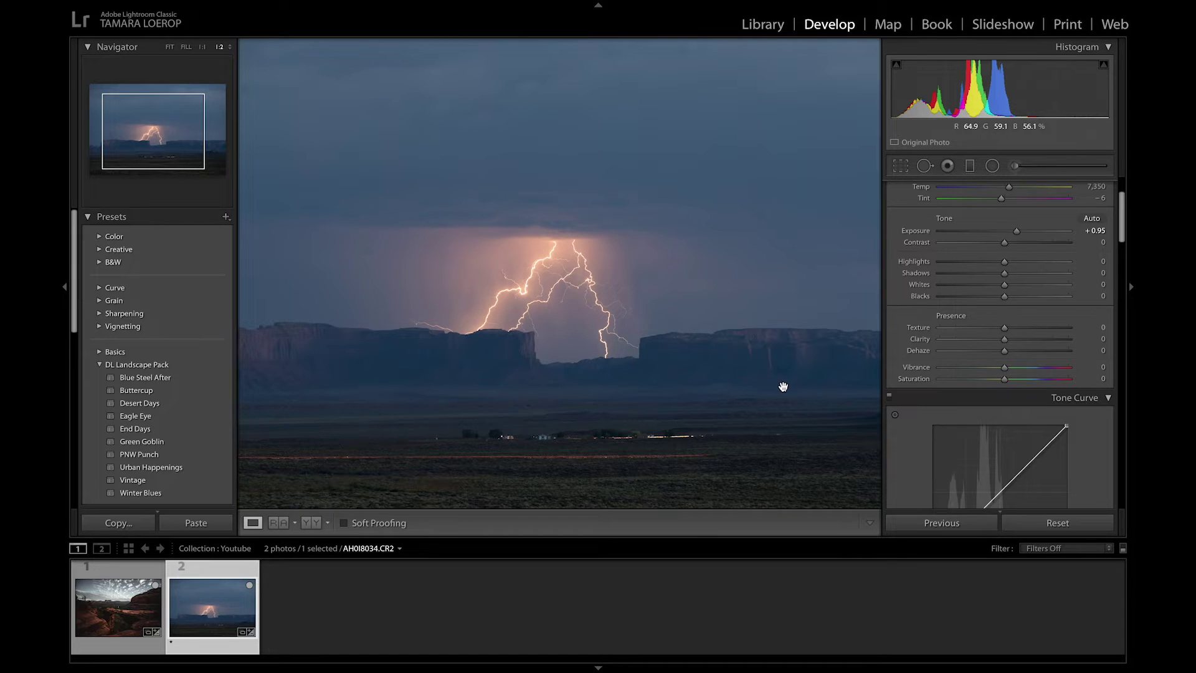
- Darken the lightning photo slightly with a tone-curve point and pick the HSL saturation targeted tool
scroll(1024, 370, "down", 2)
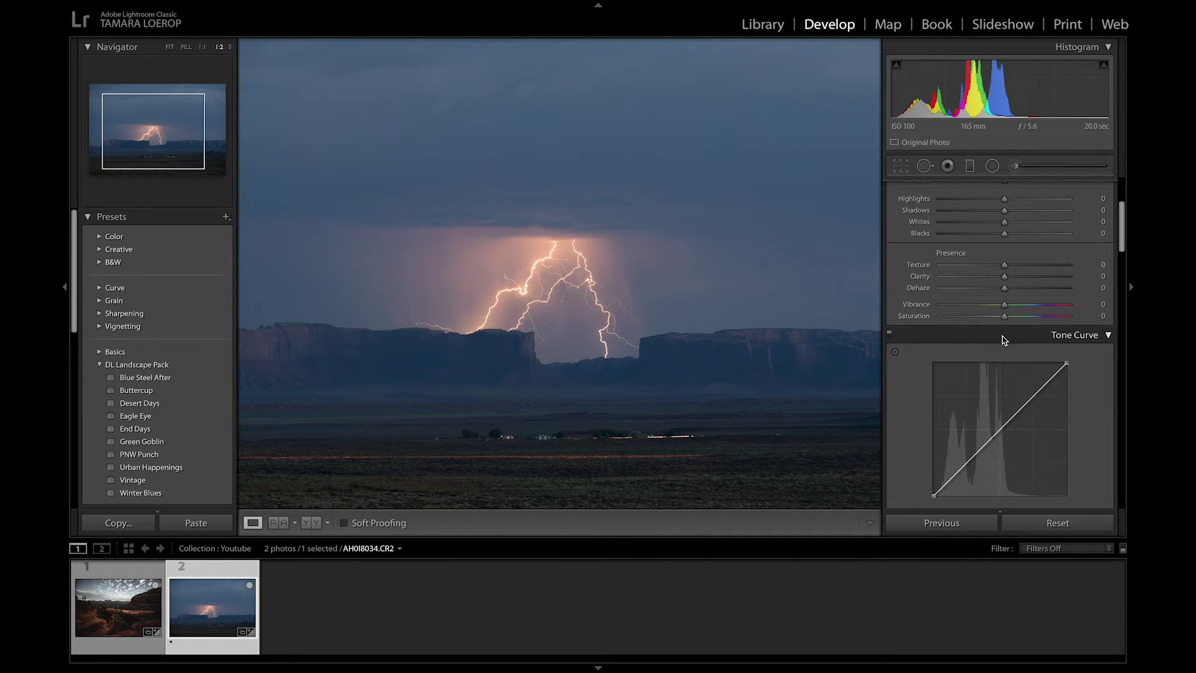
left_click_drag(959, 466, 965, 466)
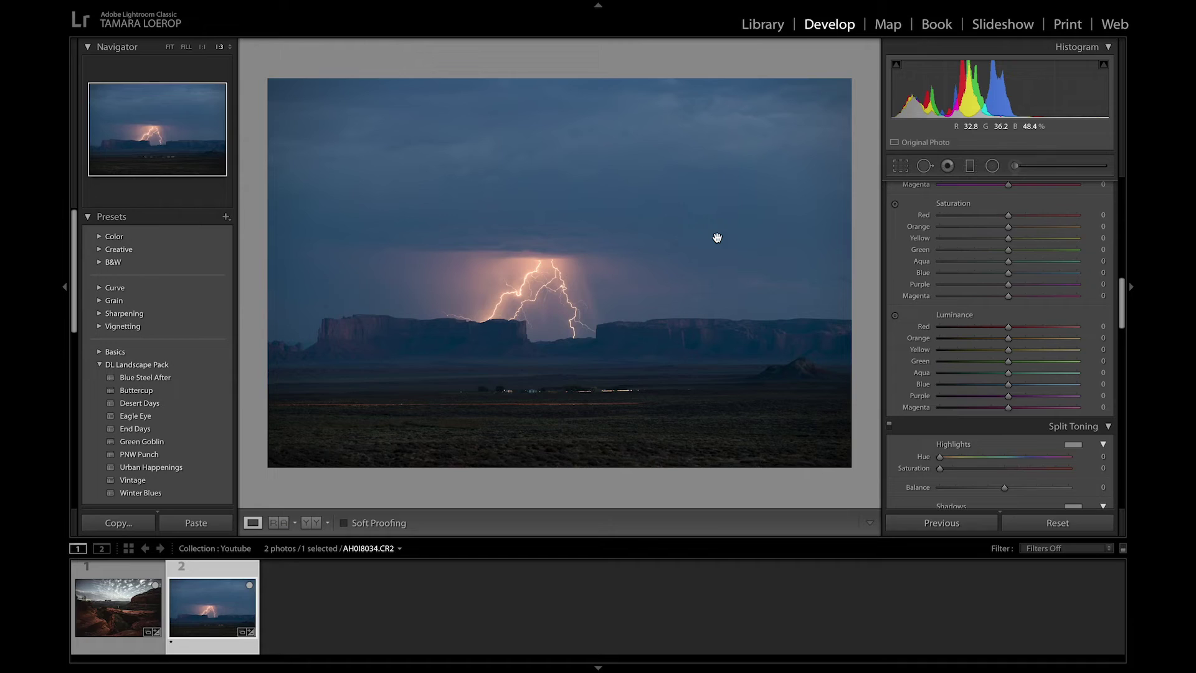
left_click(894, 204)
- Lower the sky's blue saturation slightly and darken blue luminance to -70 on the photo
left_click_drag(636, 205, 564, 246)
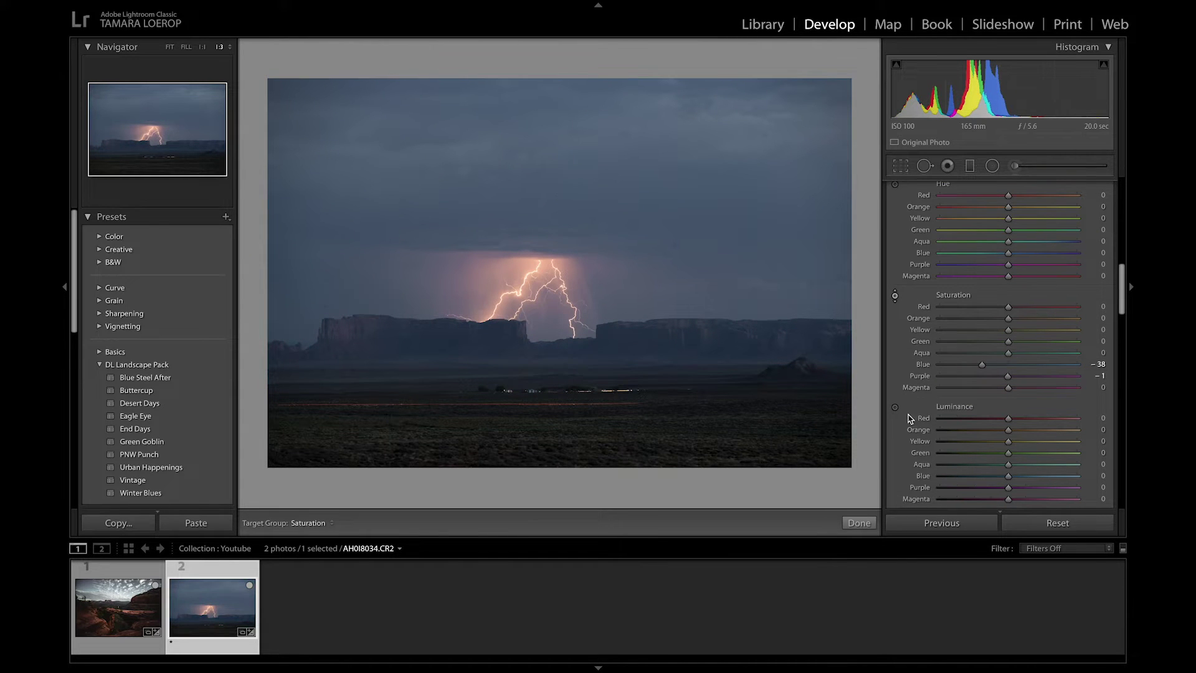
left_click(895, 408)
scroll(906, 426, "down", 2)
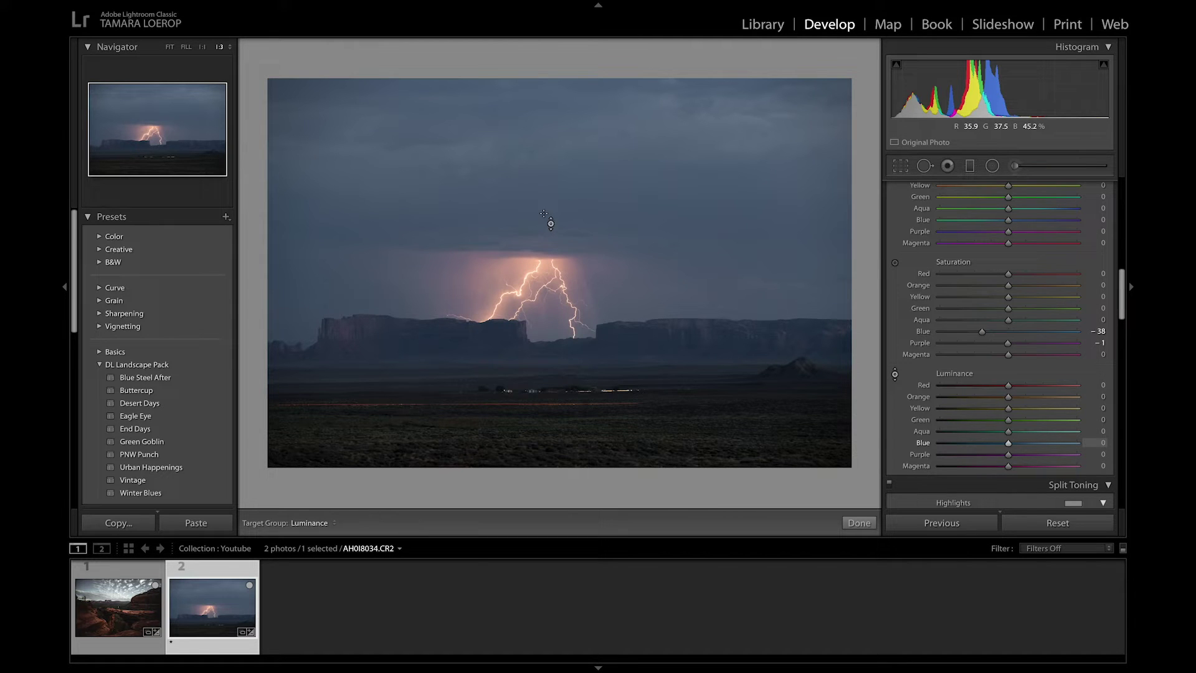
left_click_drag(473, 156, 473, 199)
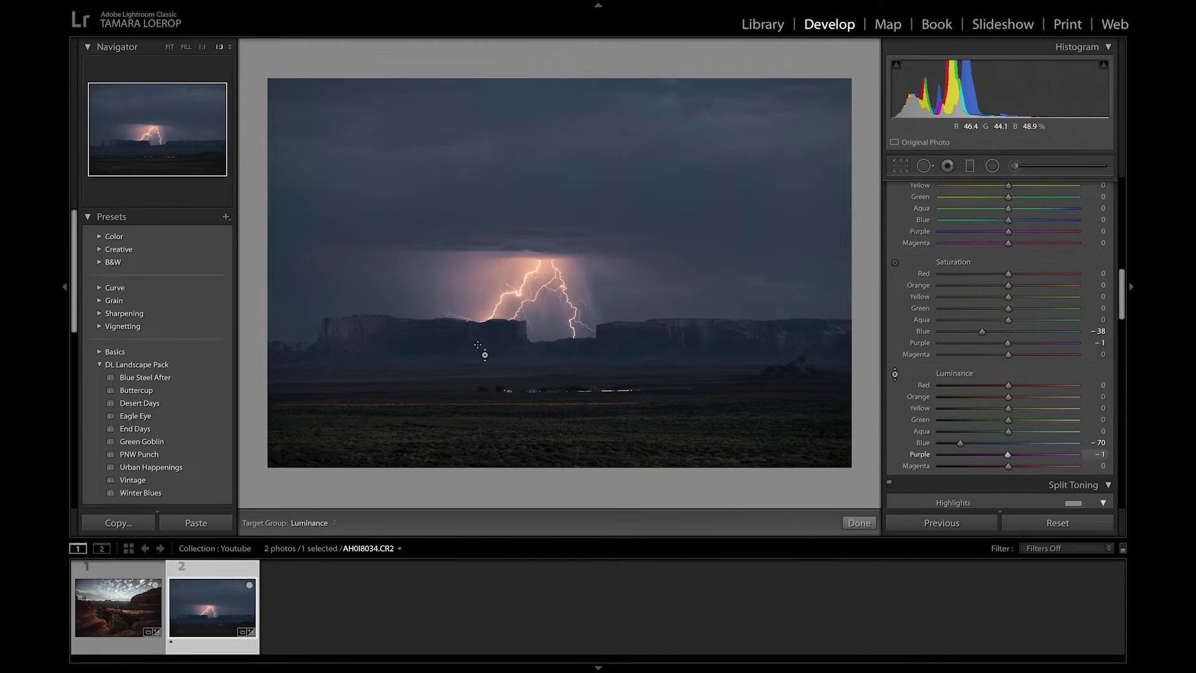
key("Escape")
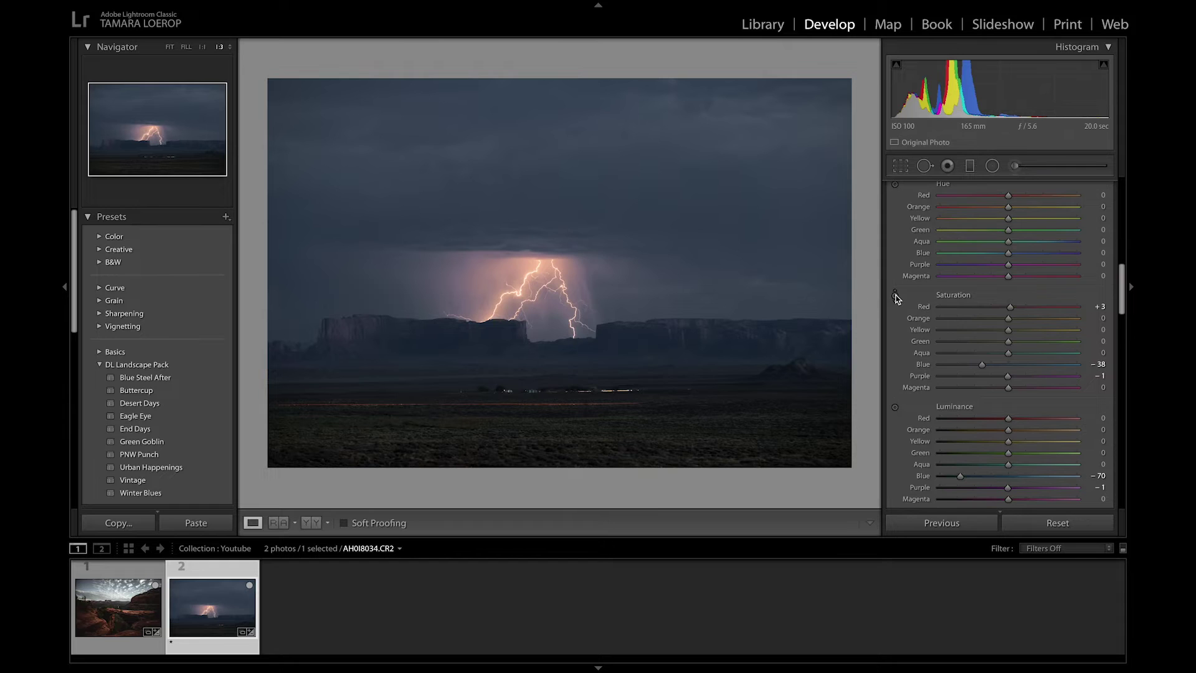
- Try boosting the lightning's red and orange saturation, then reset all saturation values to zero
left_click(894, 296)
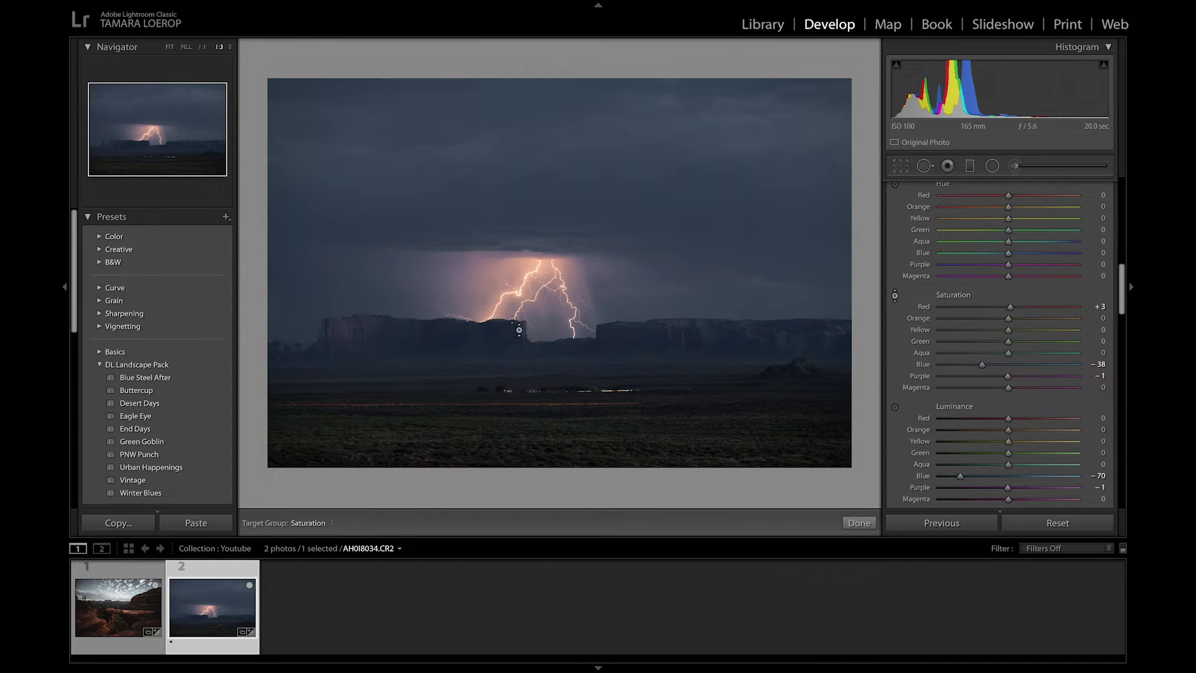
left_click_drag(554, 272, 560, 267)
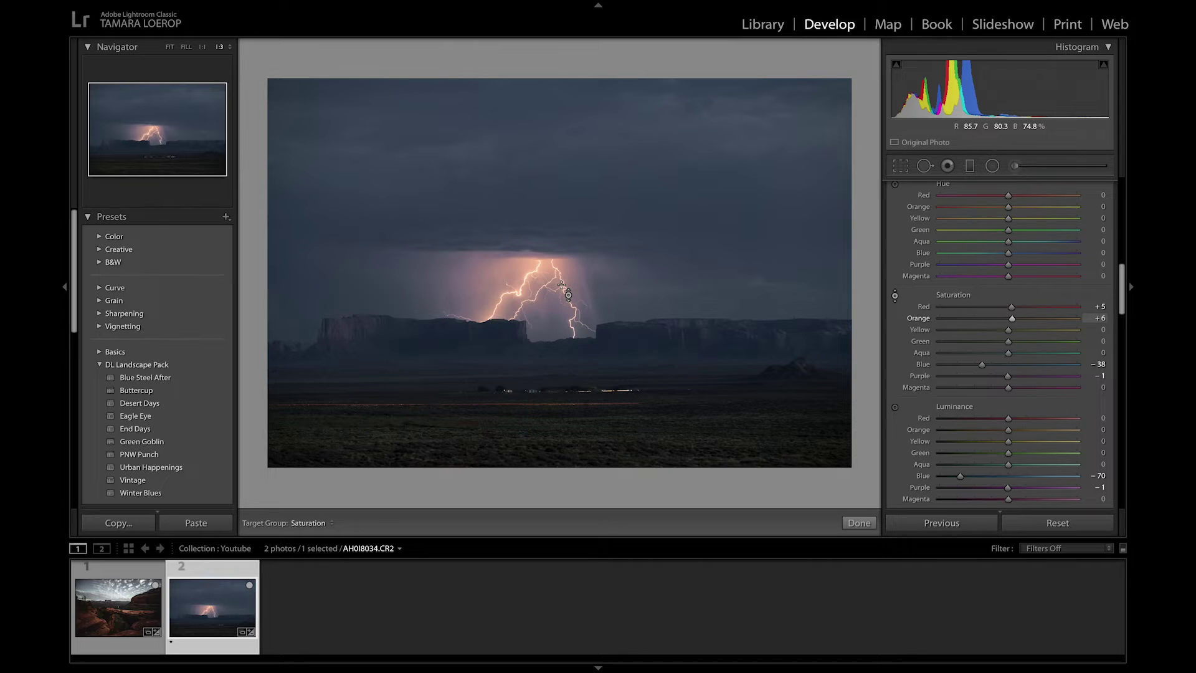
mouse_move(568, 294)
left_mouse_down()
mouse_move(568, 262)
mouse_move(567, 276)
left_mouse_up()
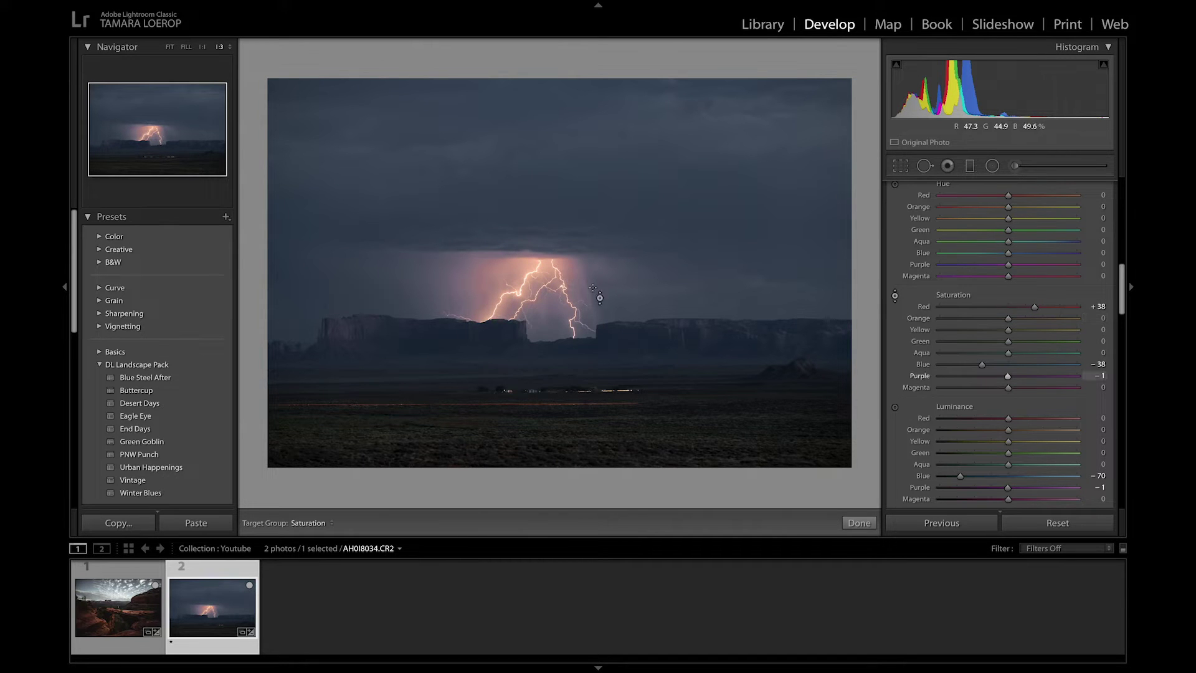
left_click_drag(565, 264, 564, 230)
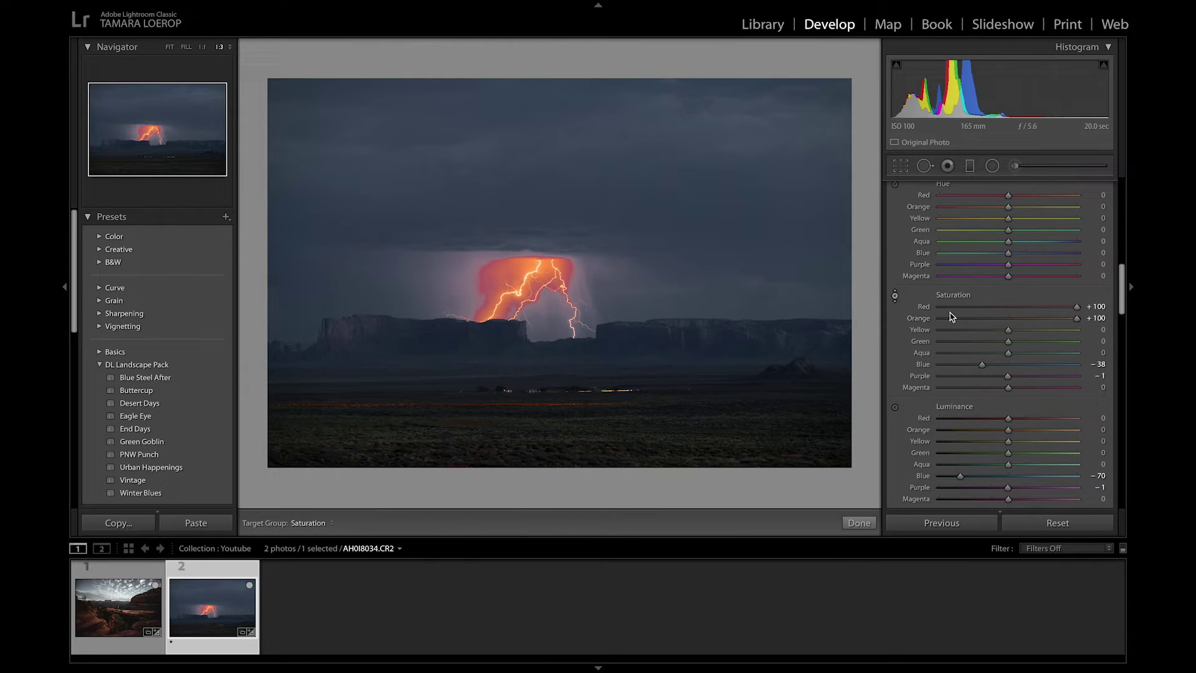
double_click(948, 296)
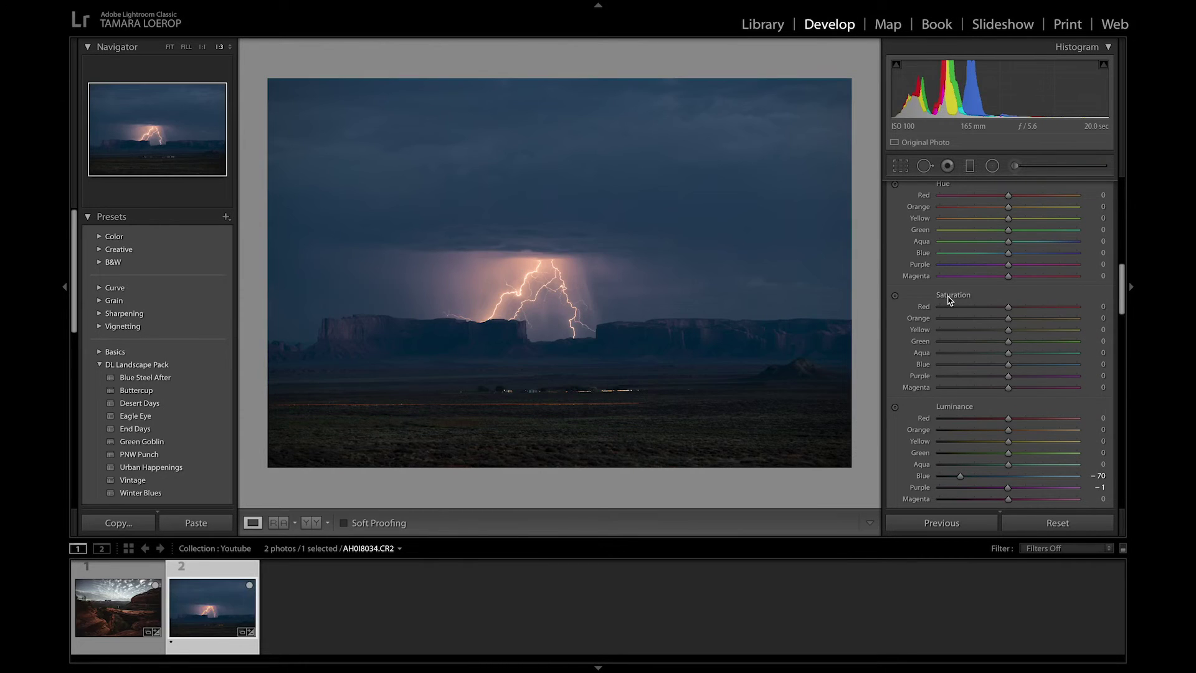
- Lower the sky's blue saturation to -30 with the on-photo saturation tool
scroll(947, 274, "up", 2)
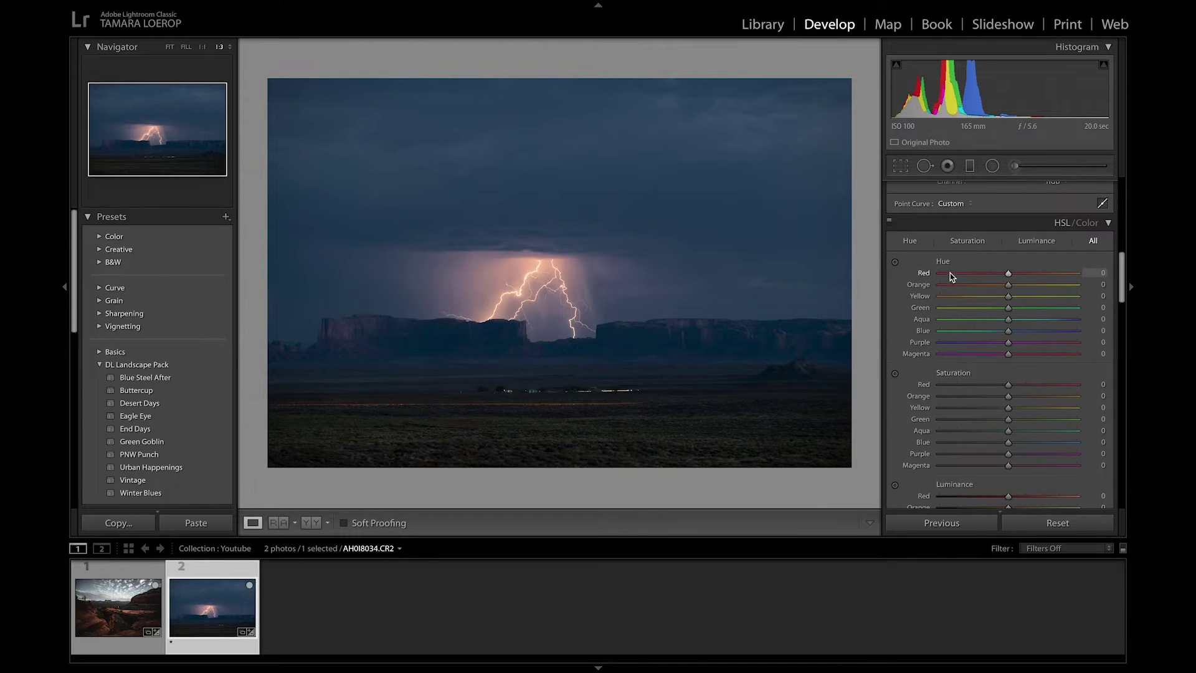
scroll(948, 275, "down", 3)
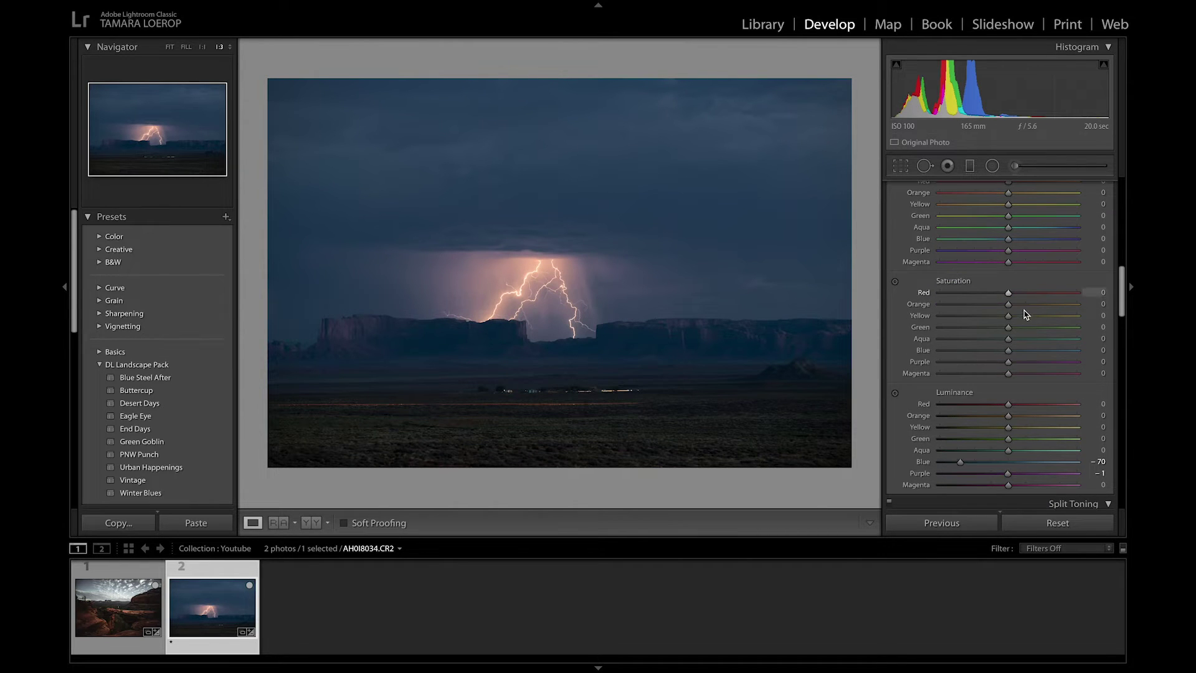
left_click(894, 281)
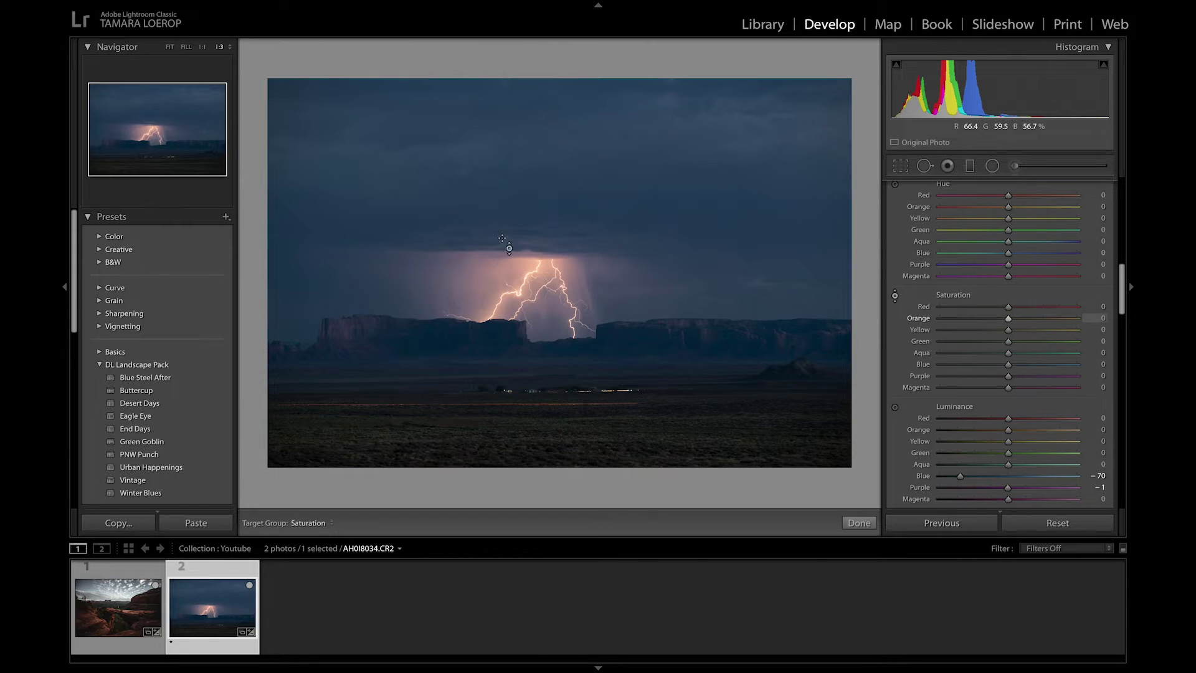
left_click_drag(525, 187, 525, 206)
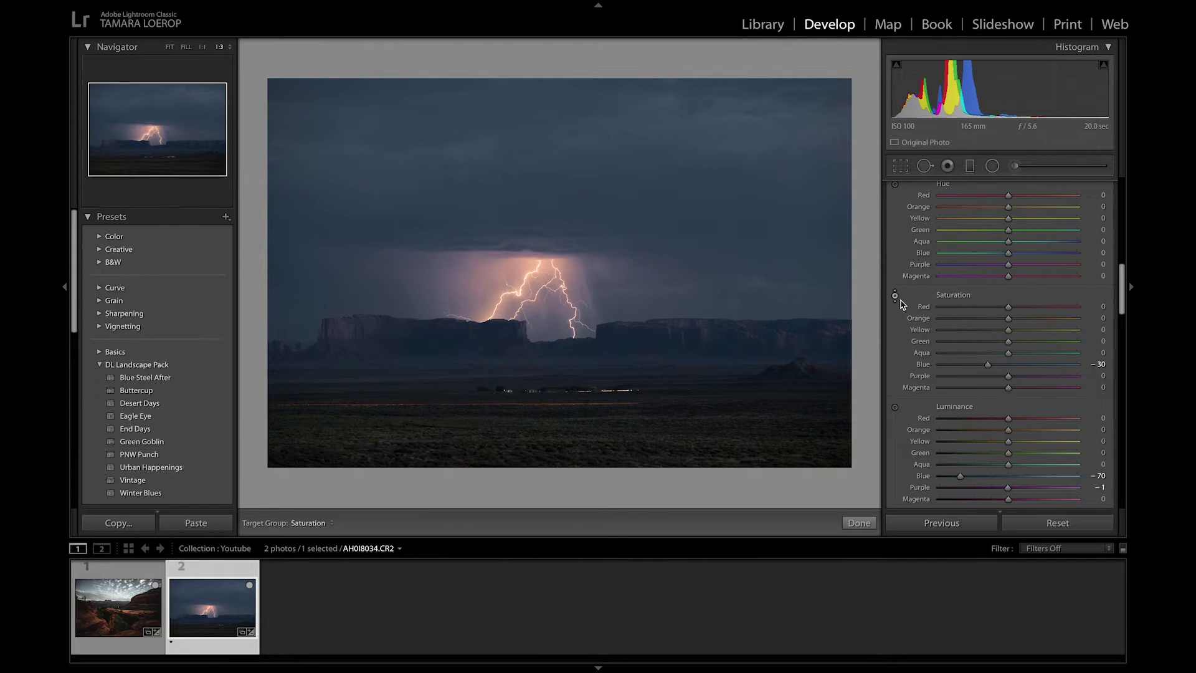
left_click(894, 296)
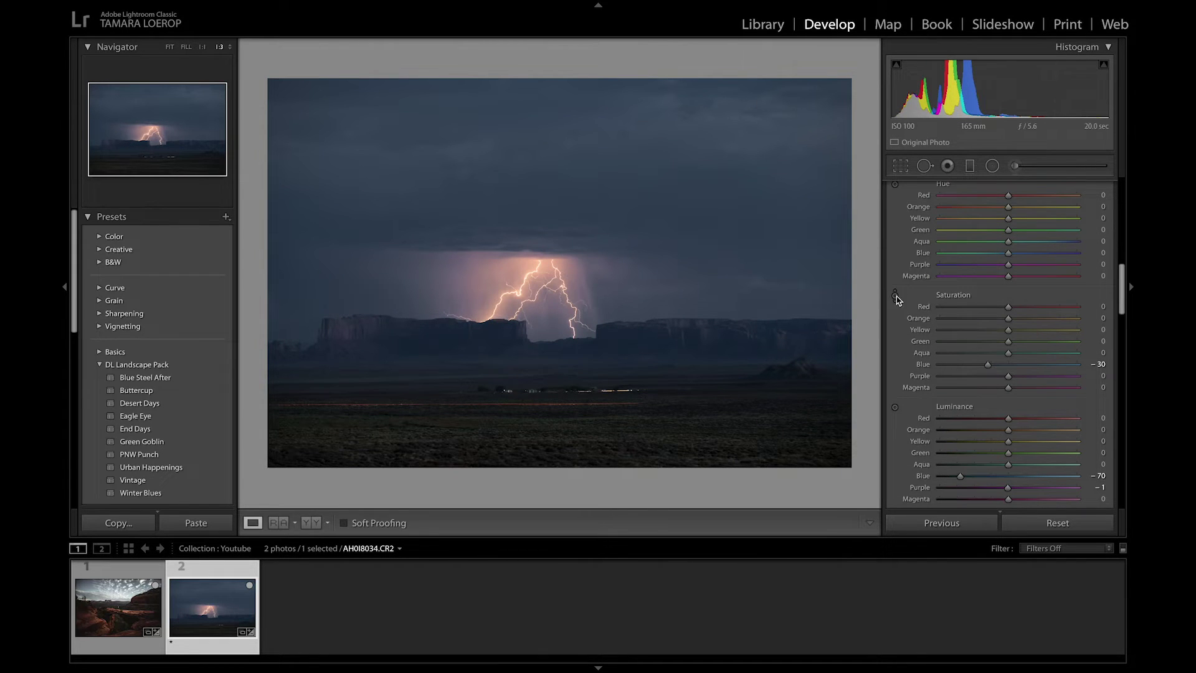
key("ctrl+alt+shift+s")
- Send the Devils Bridge photo to Photoshop CC 2019 and unlock its Background as Layer 0
key("Left")
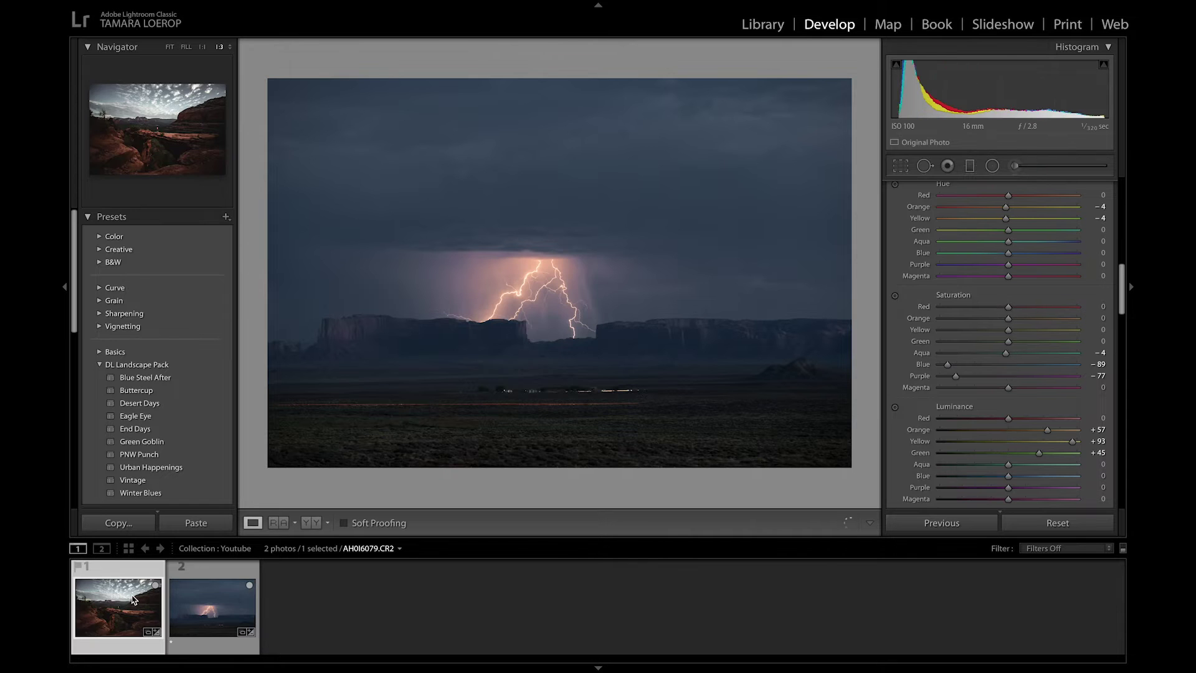
mouse_move(264, 6)
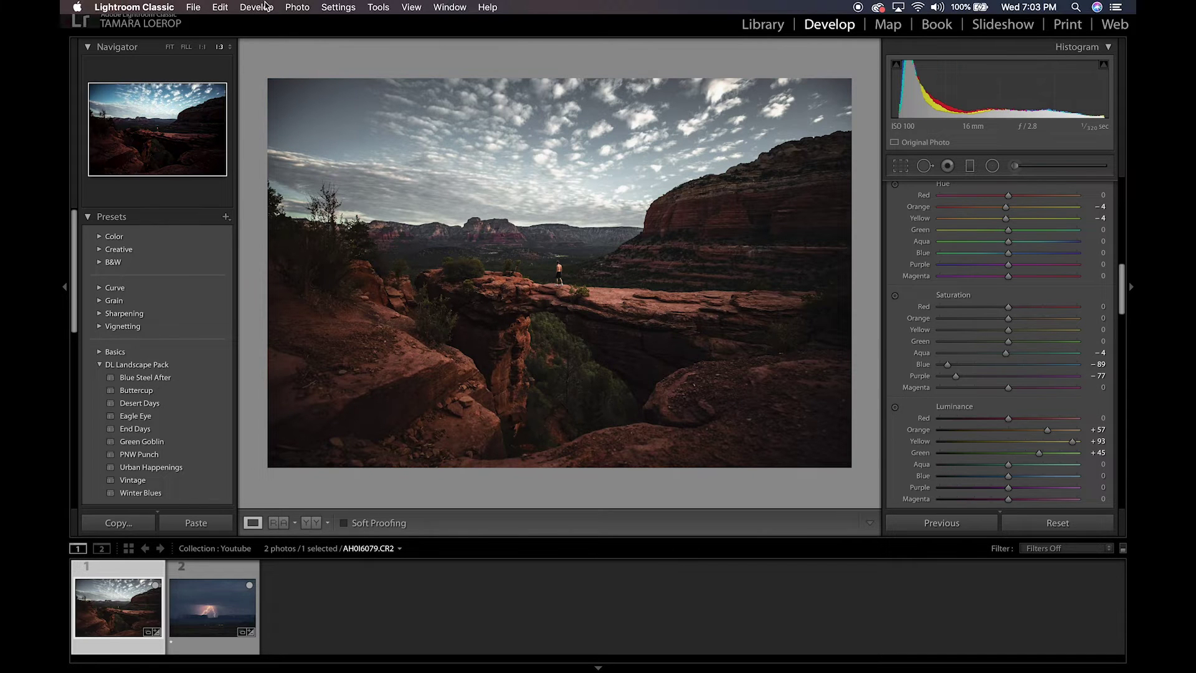
left_click(297, 7)
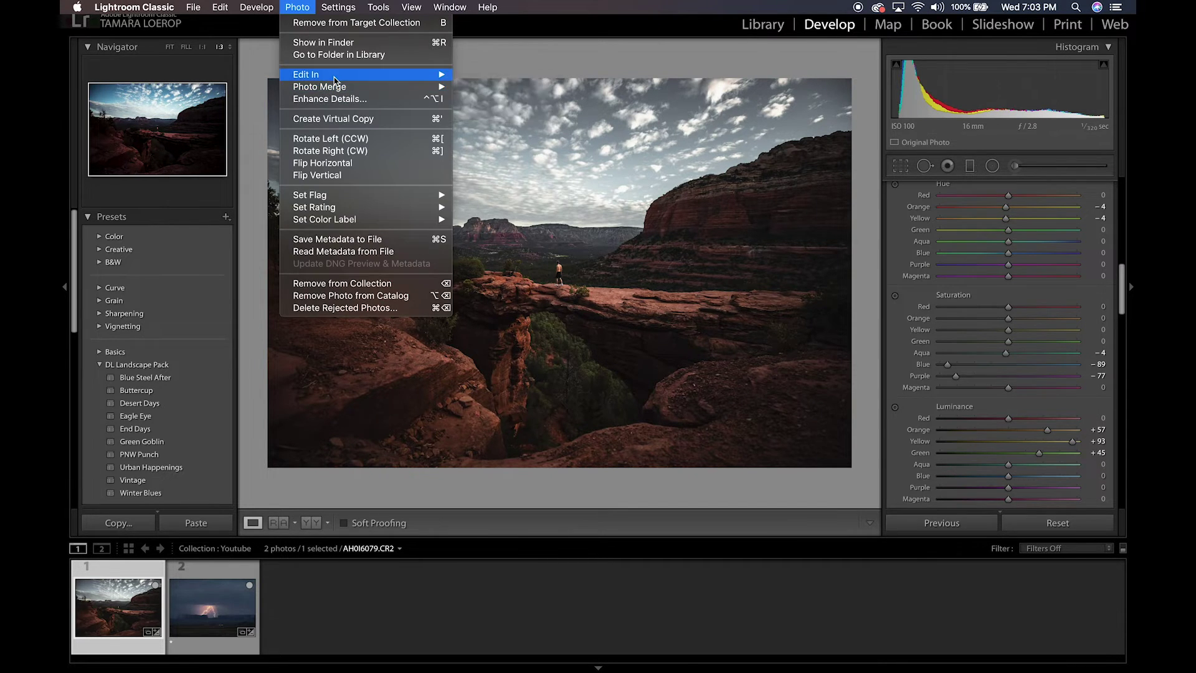
mouse_move(398, 74)
left_click(517, 76)
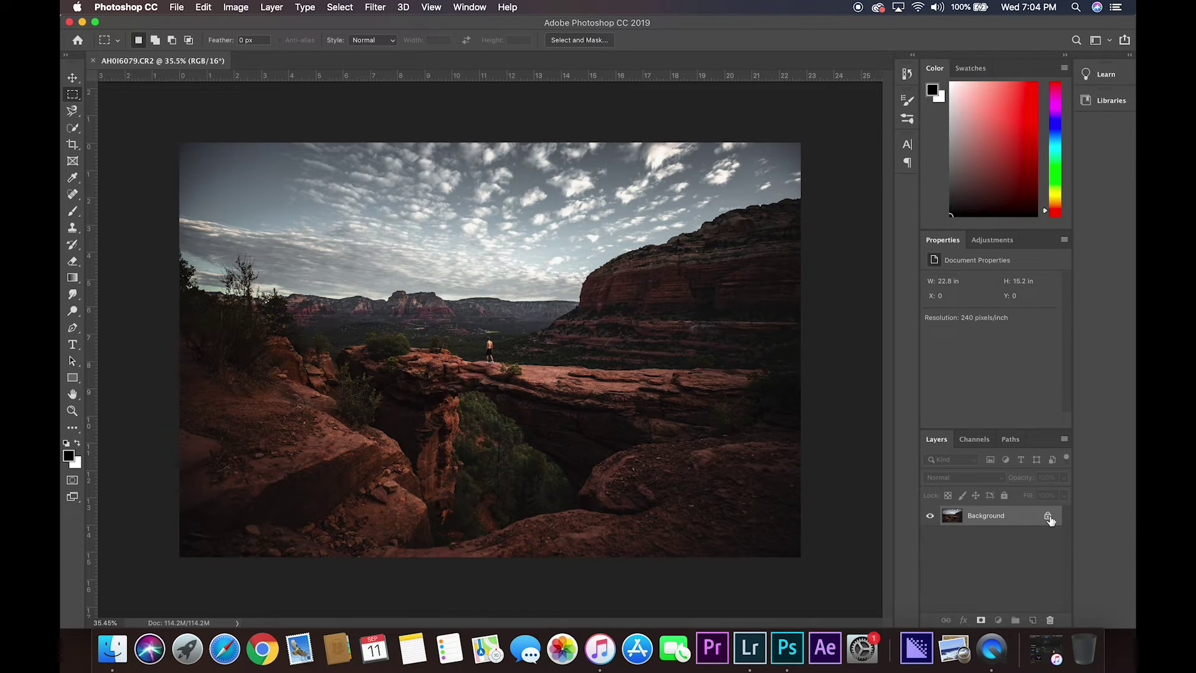
left_click(1047, 516)
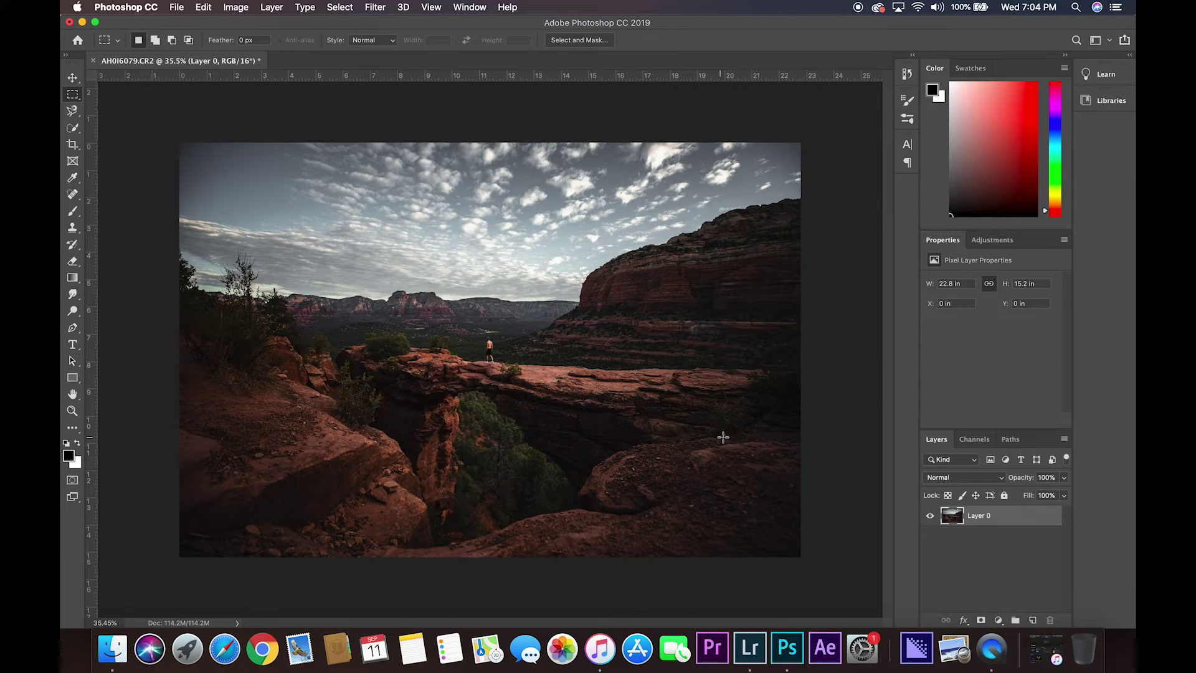
- Open the lightning storm photo from Lightroom in Photoshop CC 2019 as a second document
left_click(750, 648)
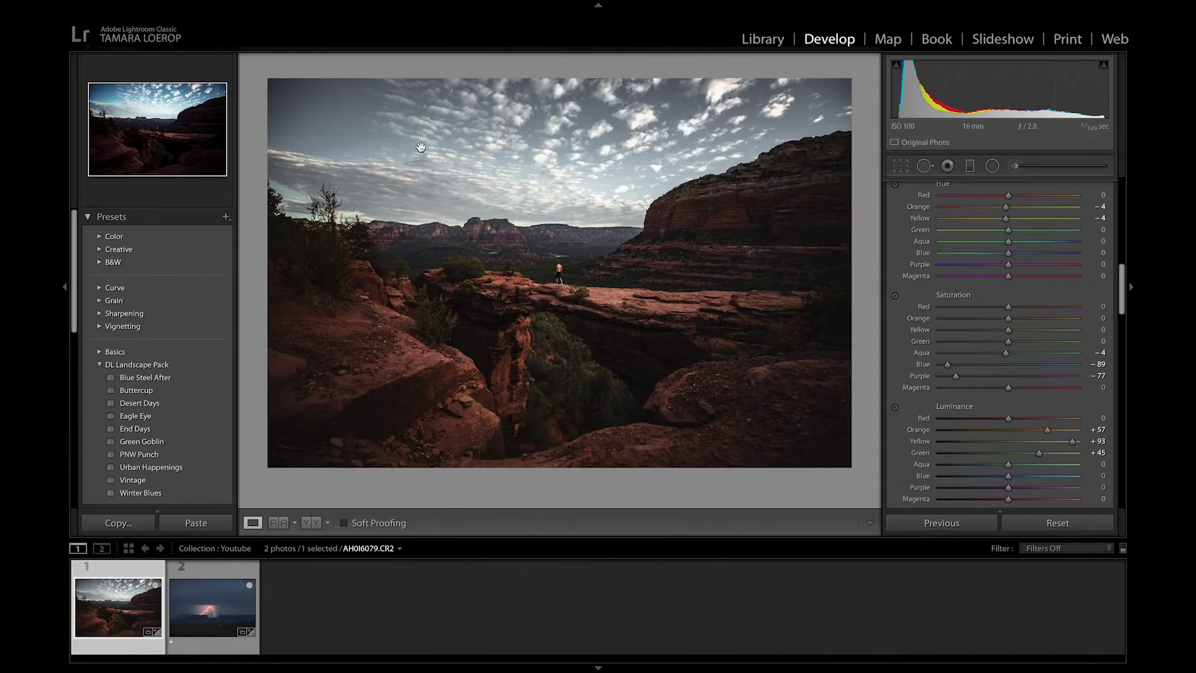
left_click(225, 618)
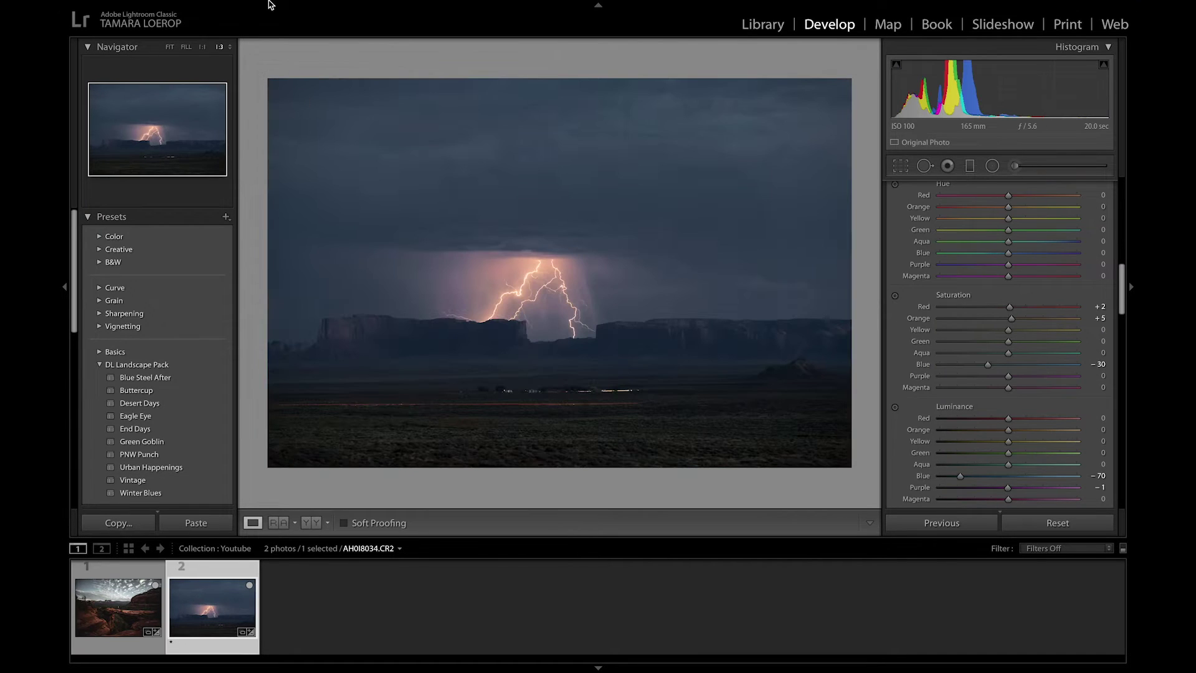
left_click(297, 6)
mouse_move(350, 79)
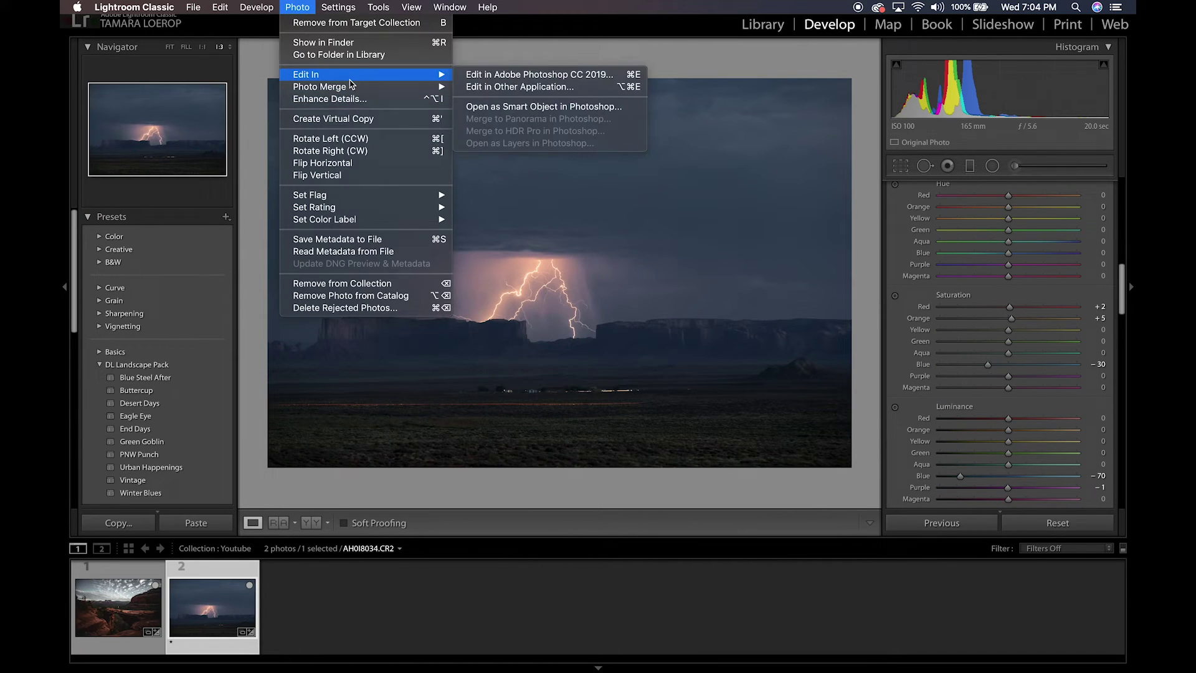
left_click(528, 74)
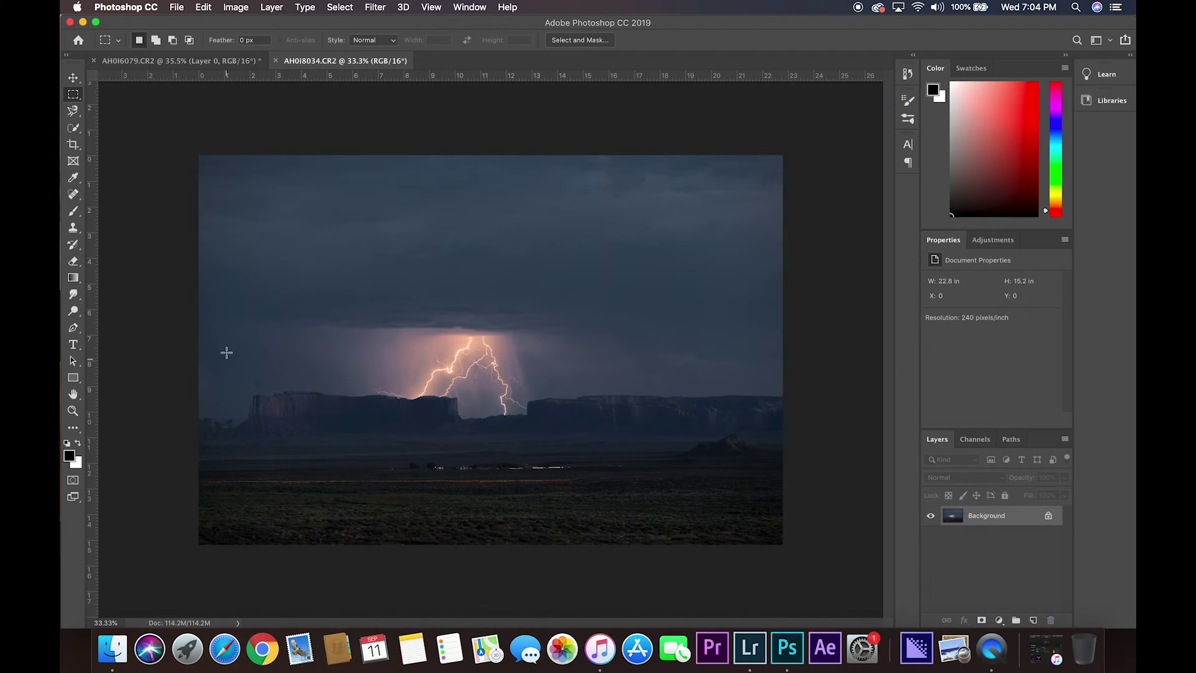
left_click(231, 61)
- Unlock the lightning photo's background and drag it onto the canyon document as a new layer
left_click(304, 61)
left_click(1048, 516)
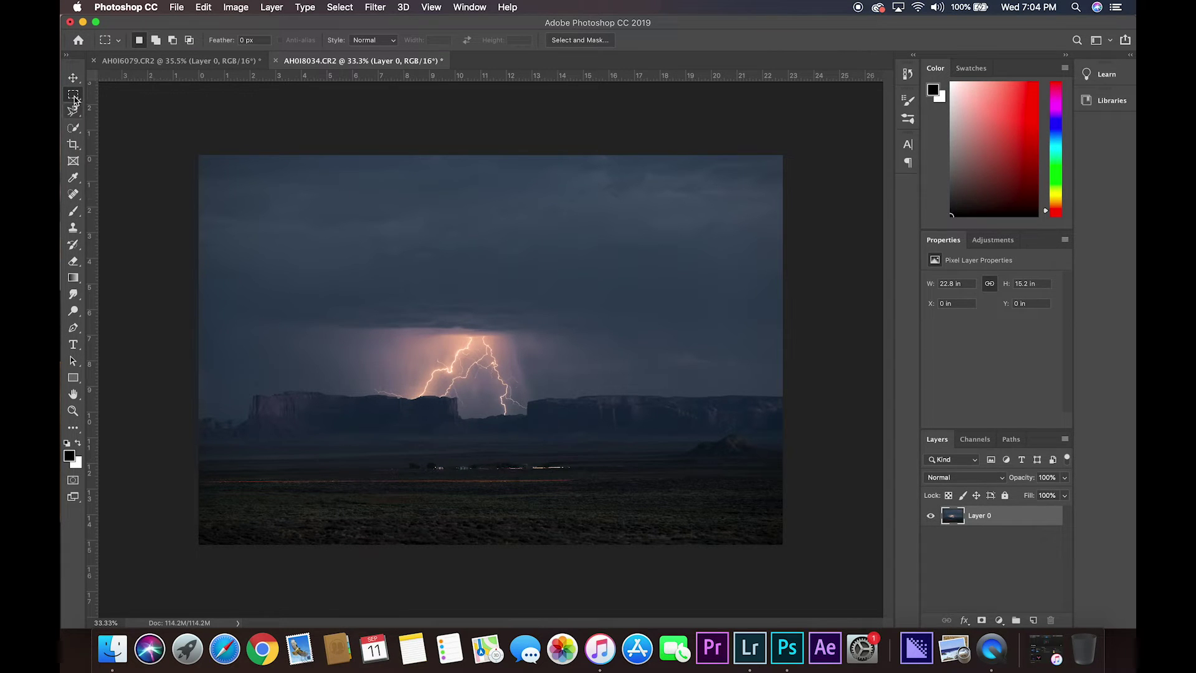
left_click(73, 77)
left_click_drag(368, 305, 223, 62)
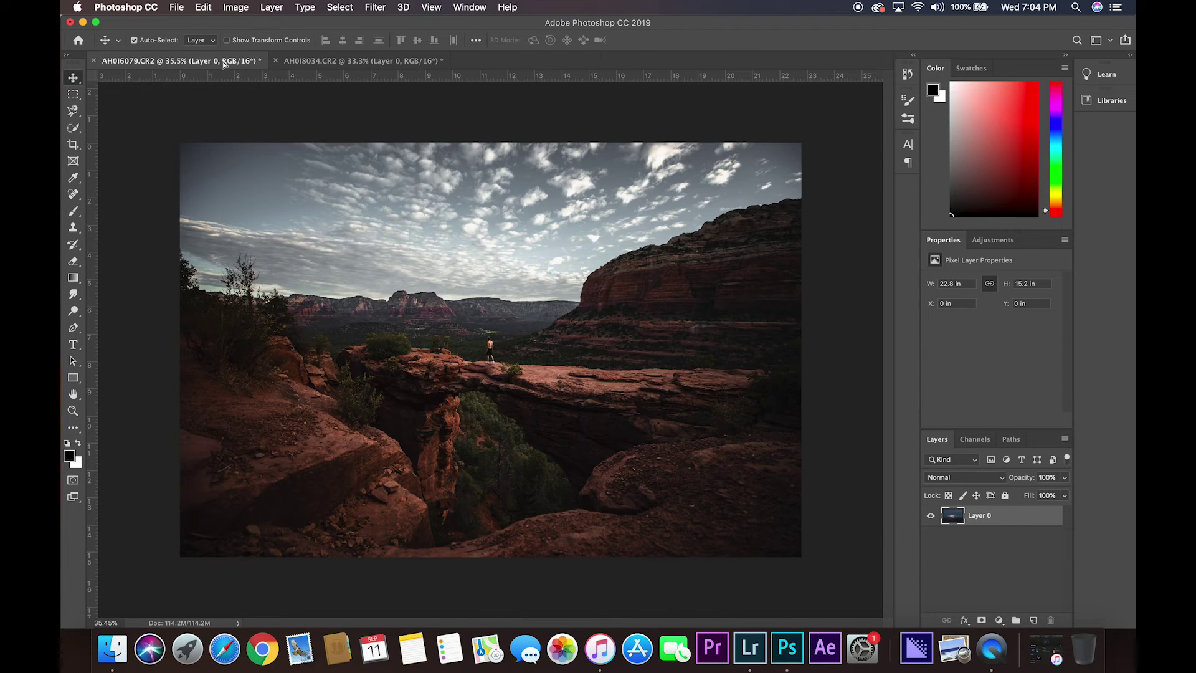
left_click_drag(439, 302, 464, 317)
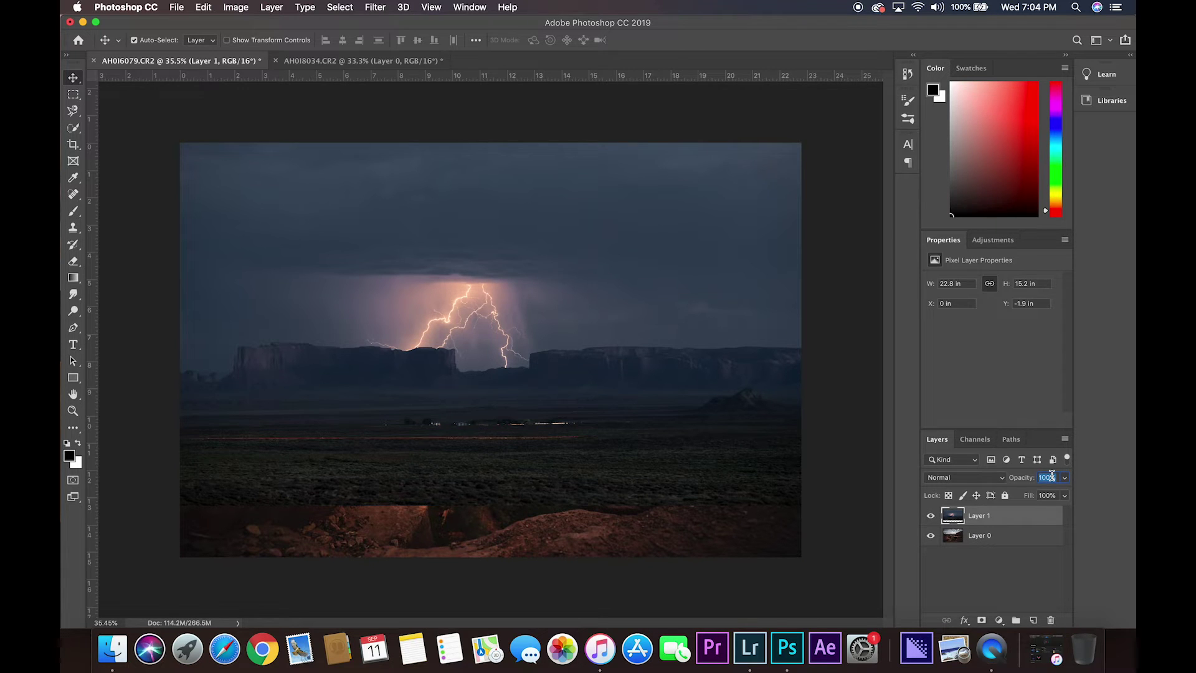
- Set the lightning layer to 60% opacity, raise it so bolts sit in the sky, and compare visibility
type("20")
key("Return")
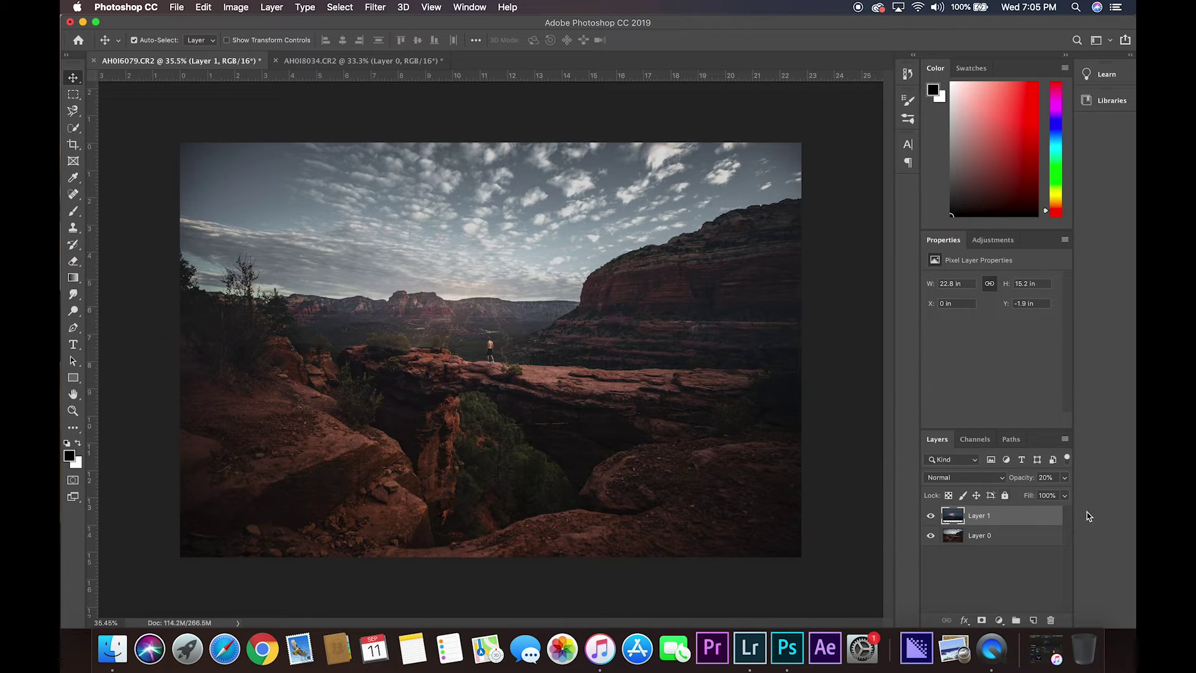
type("40")
key("Return")
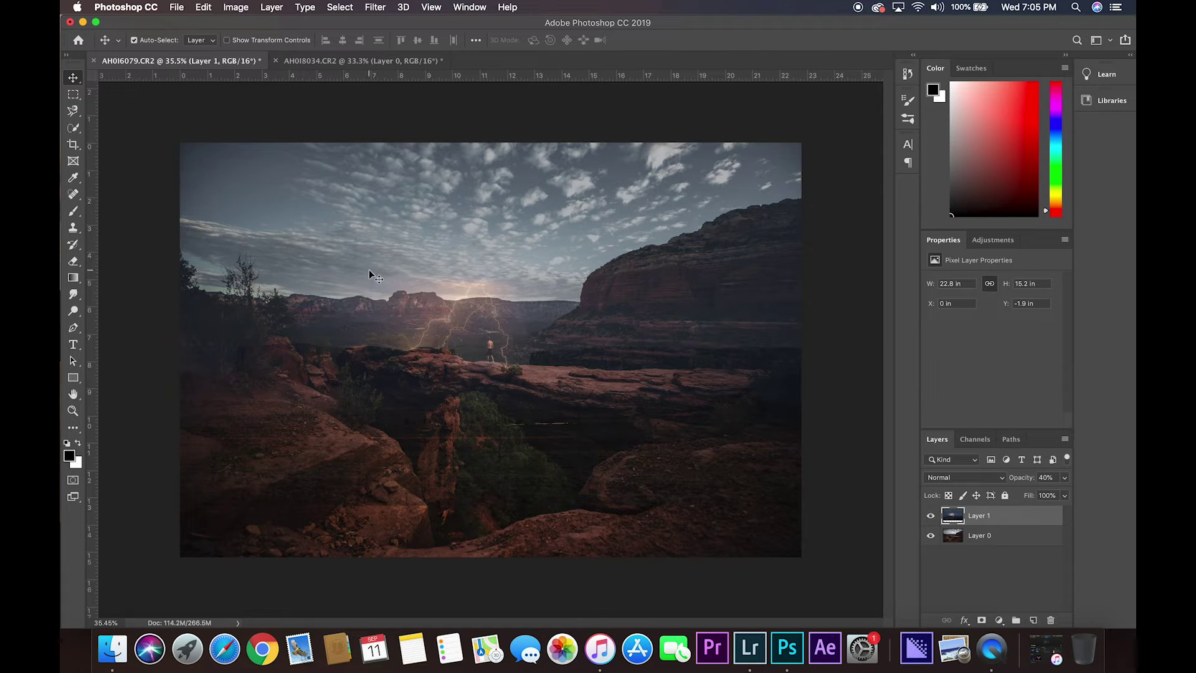
left_click_drag(368, 272, 381, 187)
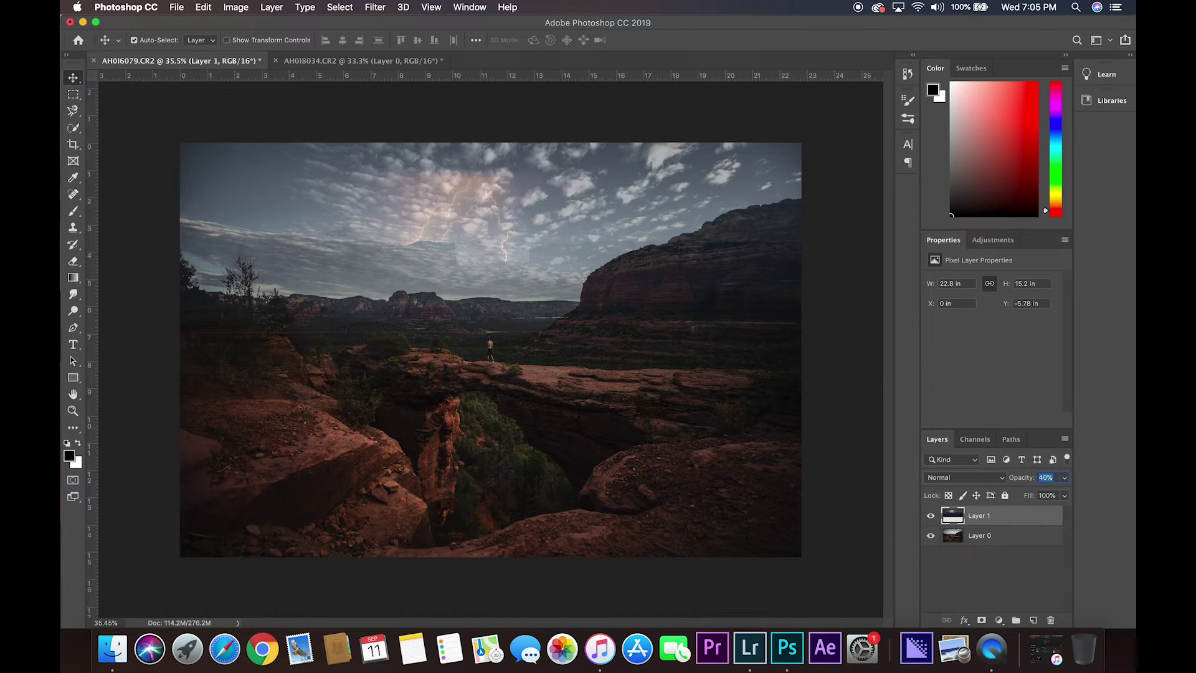
type("60")
key("Return")
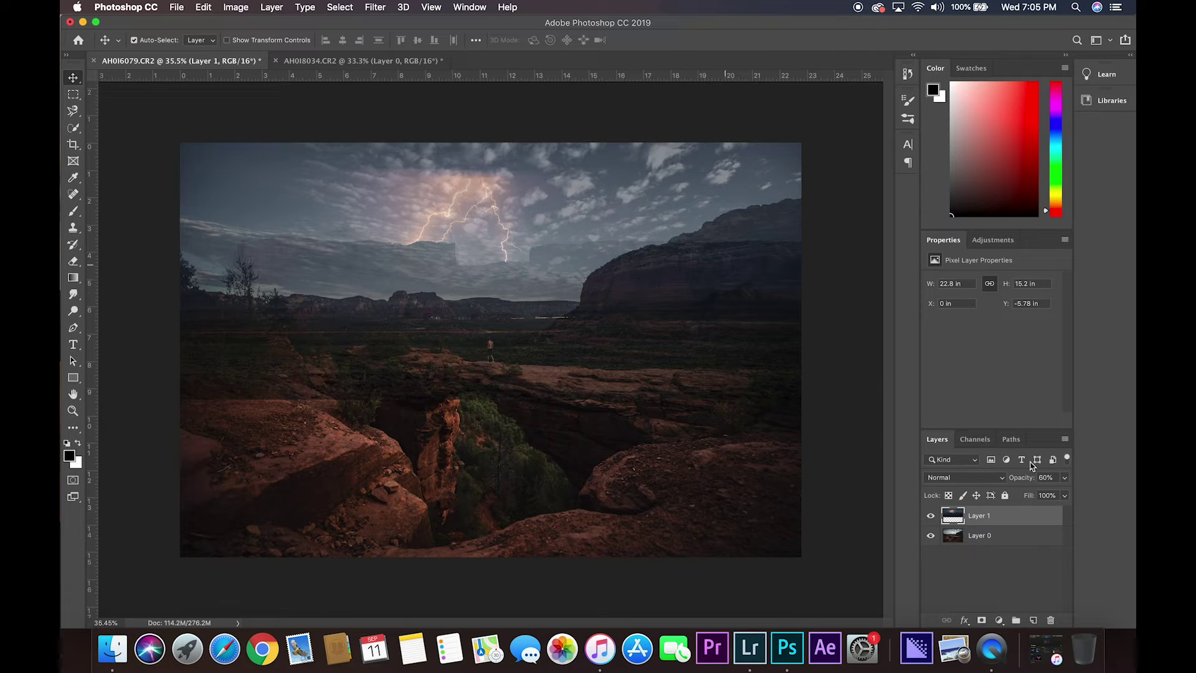
left_click(930, 516)
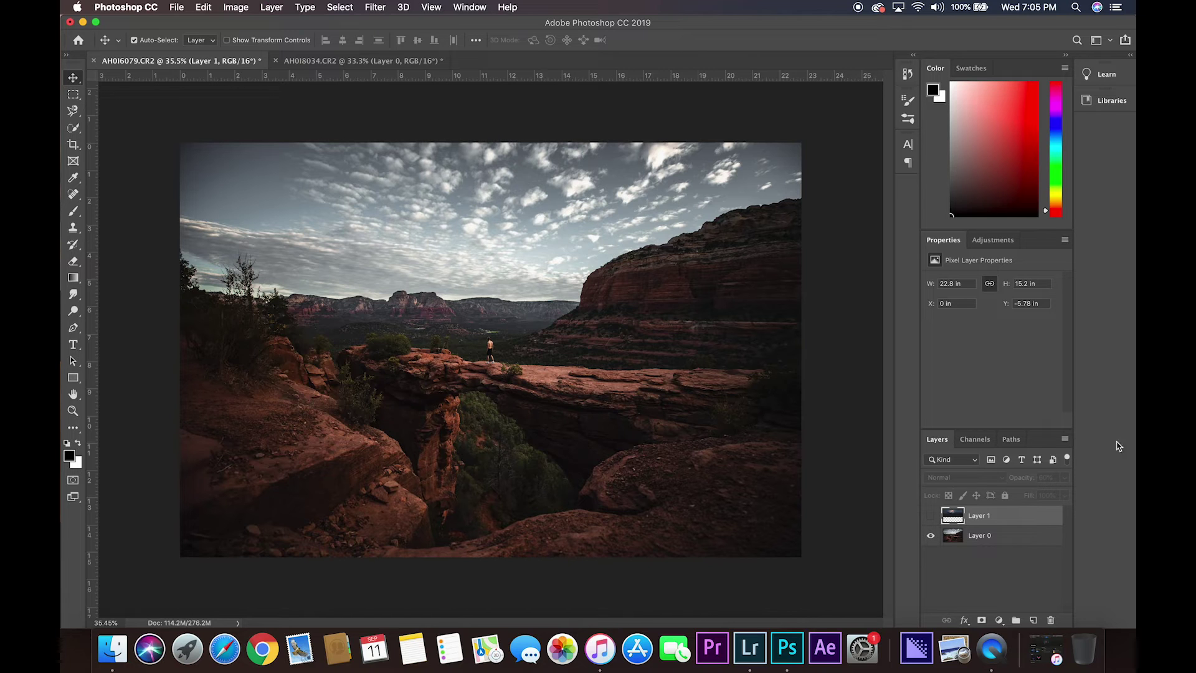
left_click(930, 516)
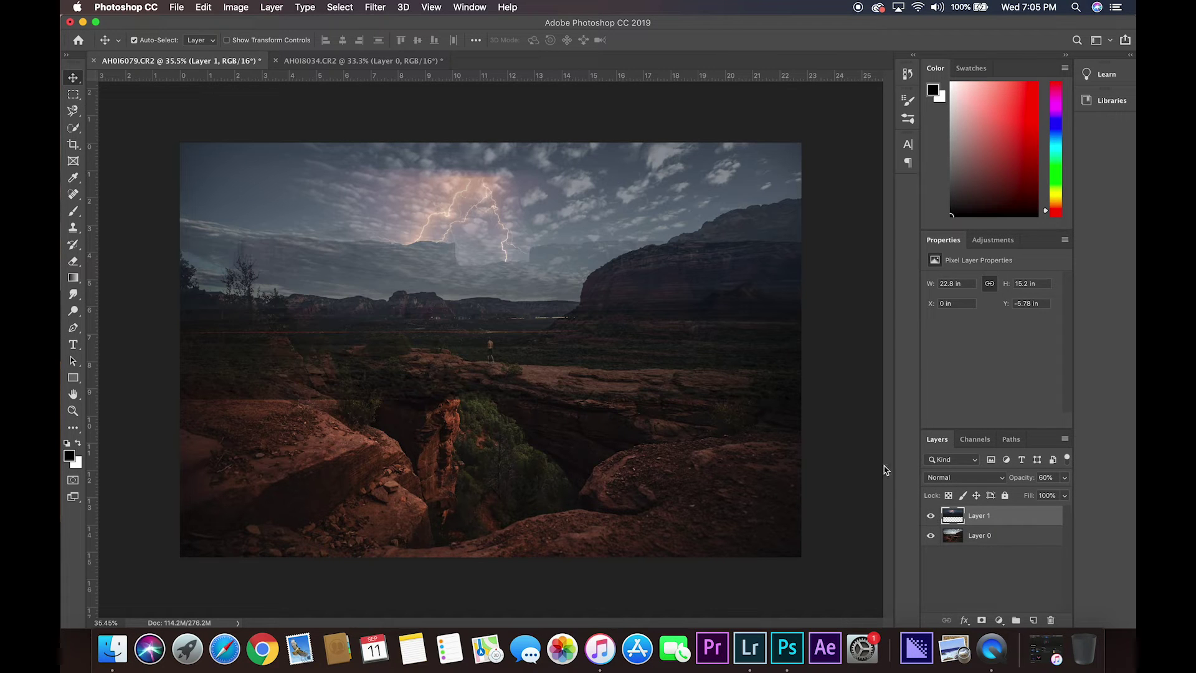
- Drag the lightning layer down about 0.19 in so its bolts meet the distant ridge
left_click_drag(500, 237, 501, 299)
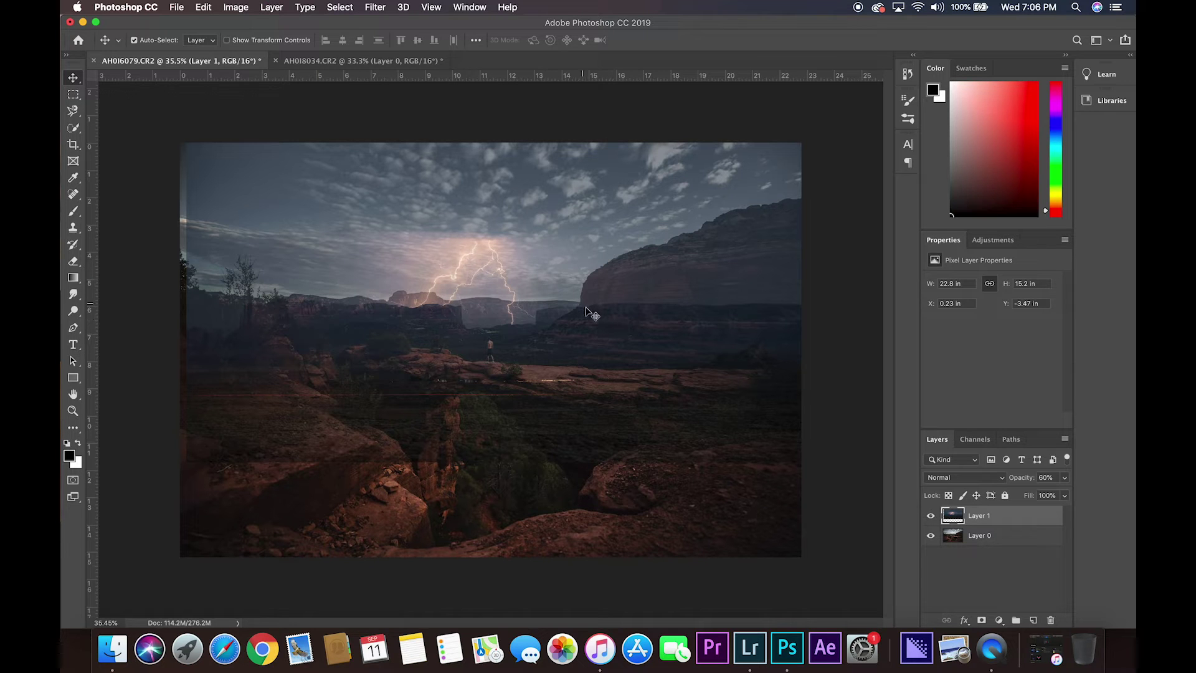
left_click(602, 301)
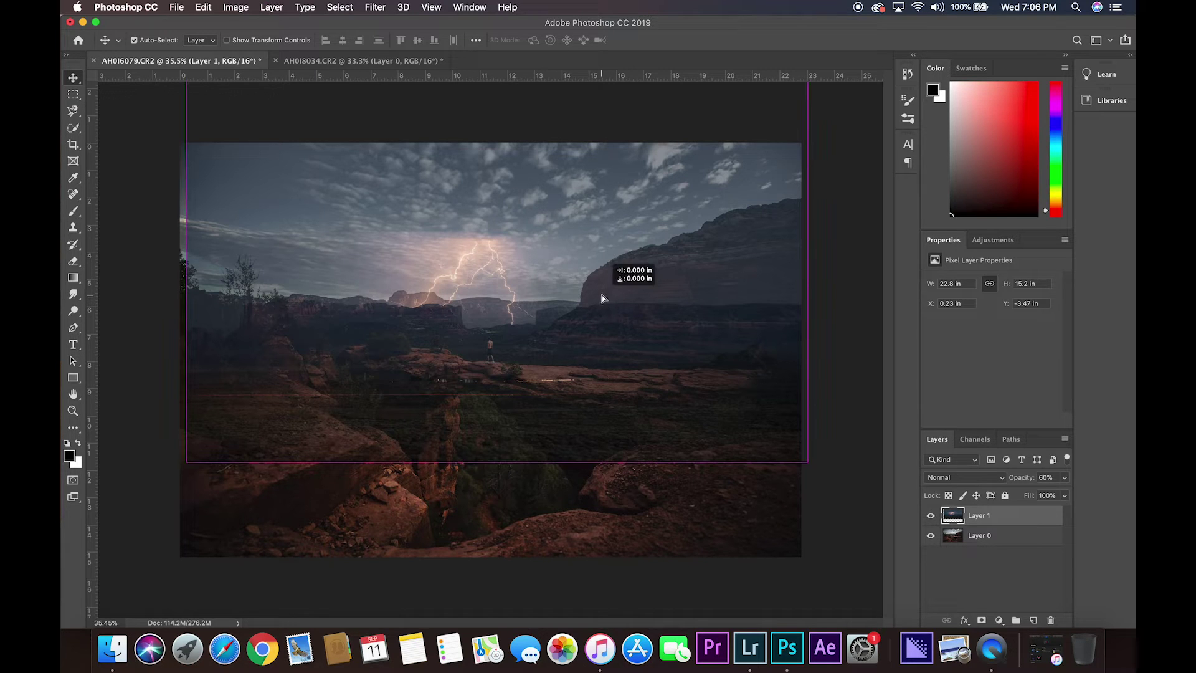
left_click_drag(560, 290, 559, 287)
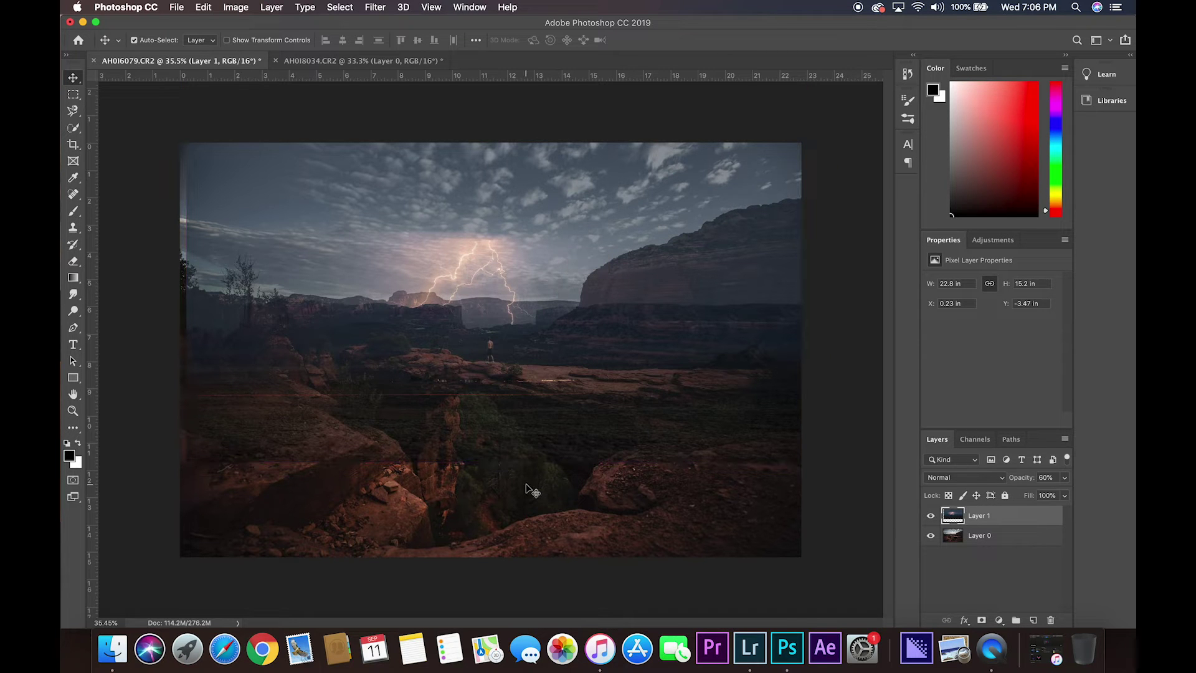
scroll(507, 355, "up", 5)
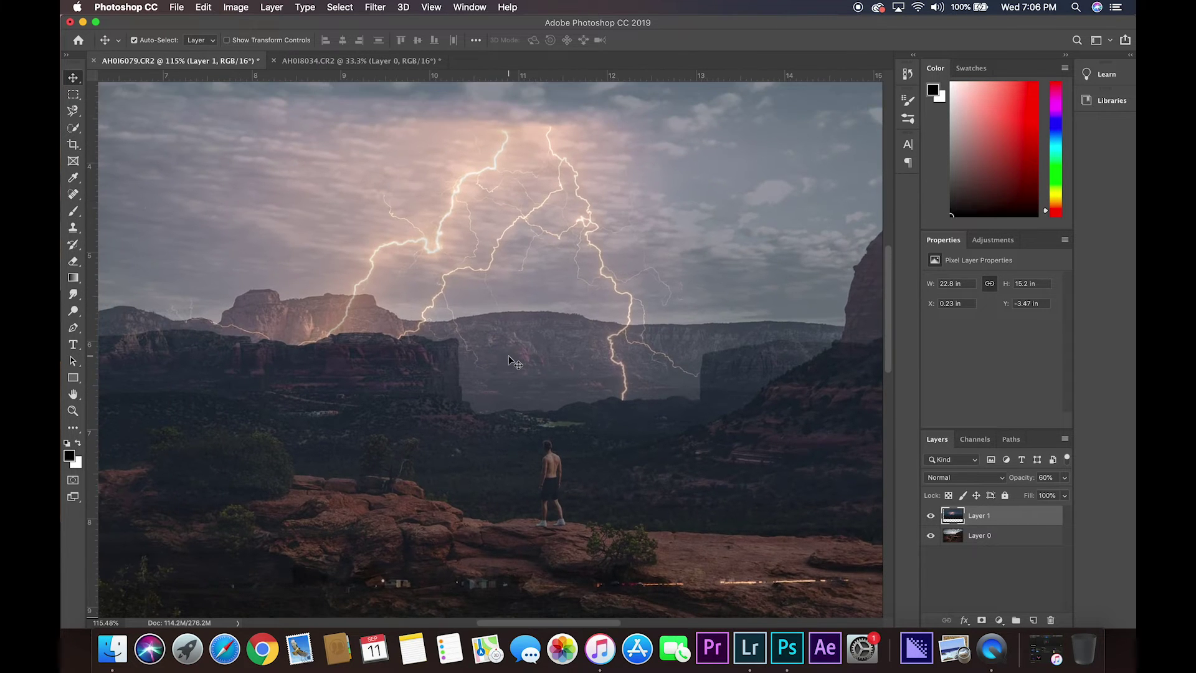
- Set Layer 1's opacity to 50%
scroll(510, 255, "down", 3)
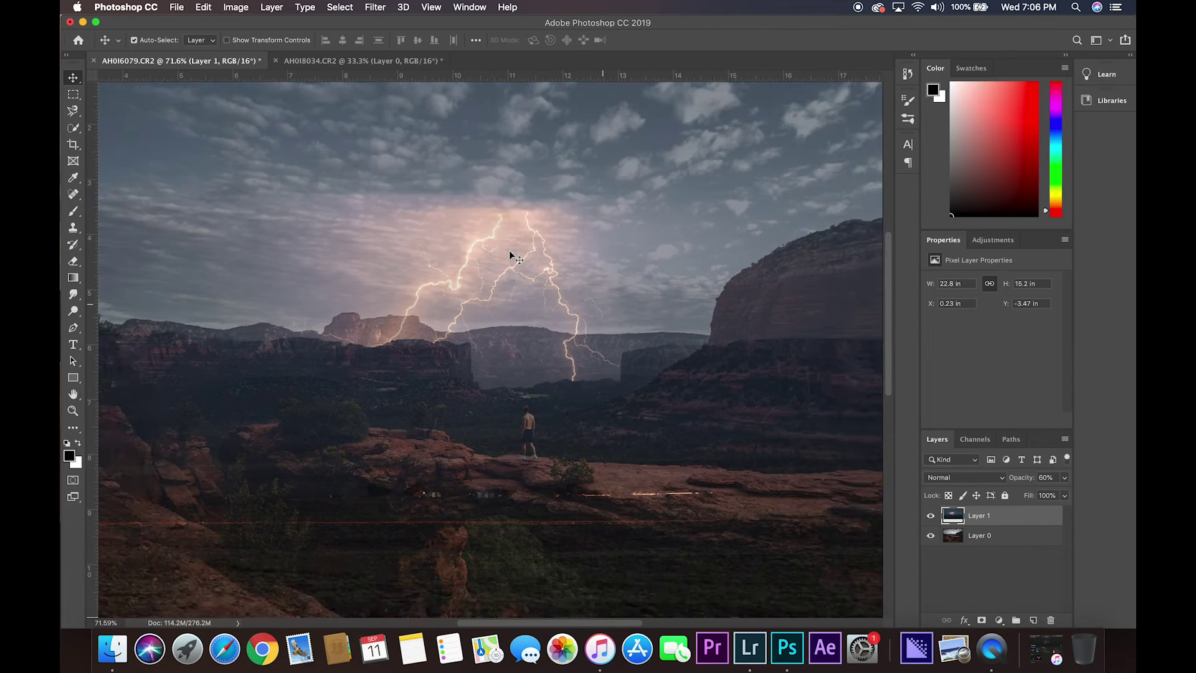
scroll(509, 255, "down", 2)
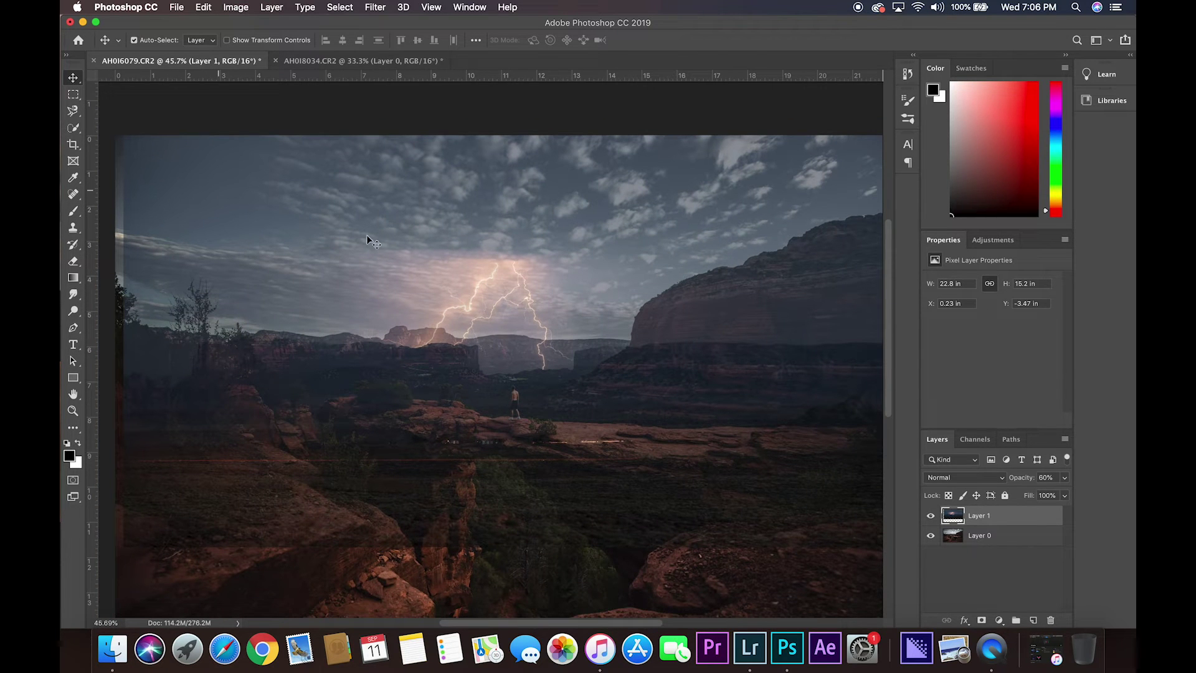
scroll(491, 342, "up", 5)
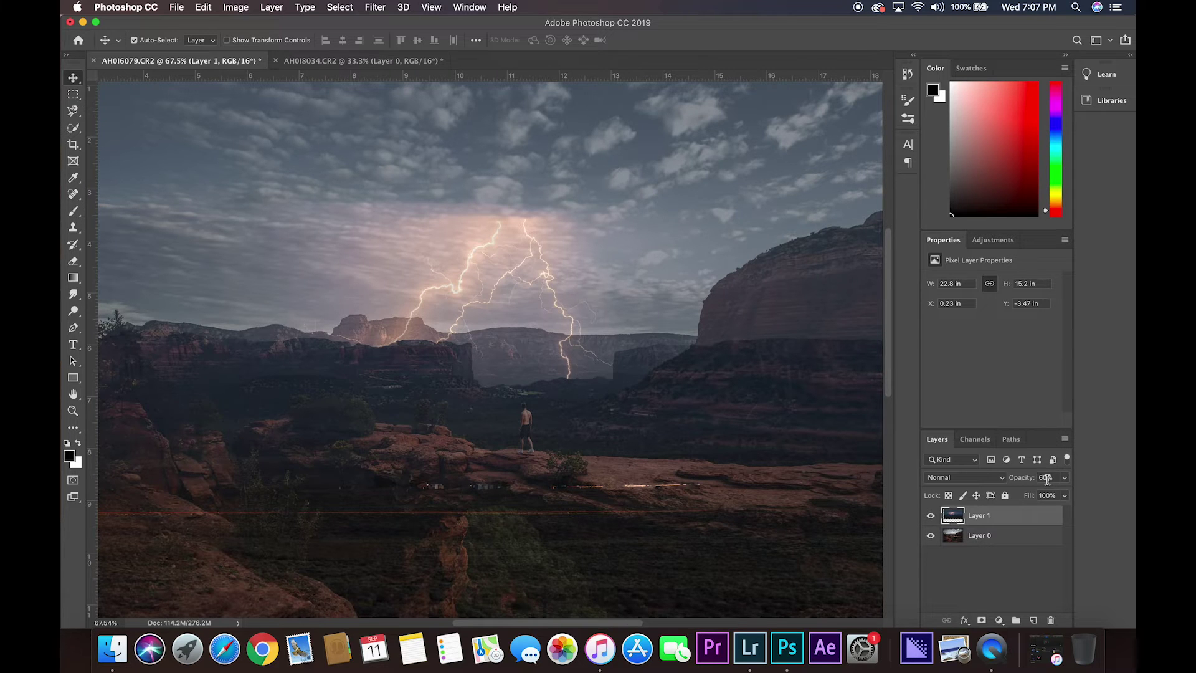
type("50")
key("Return")
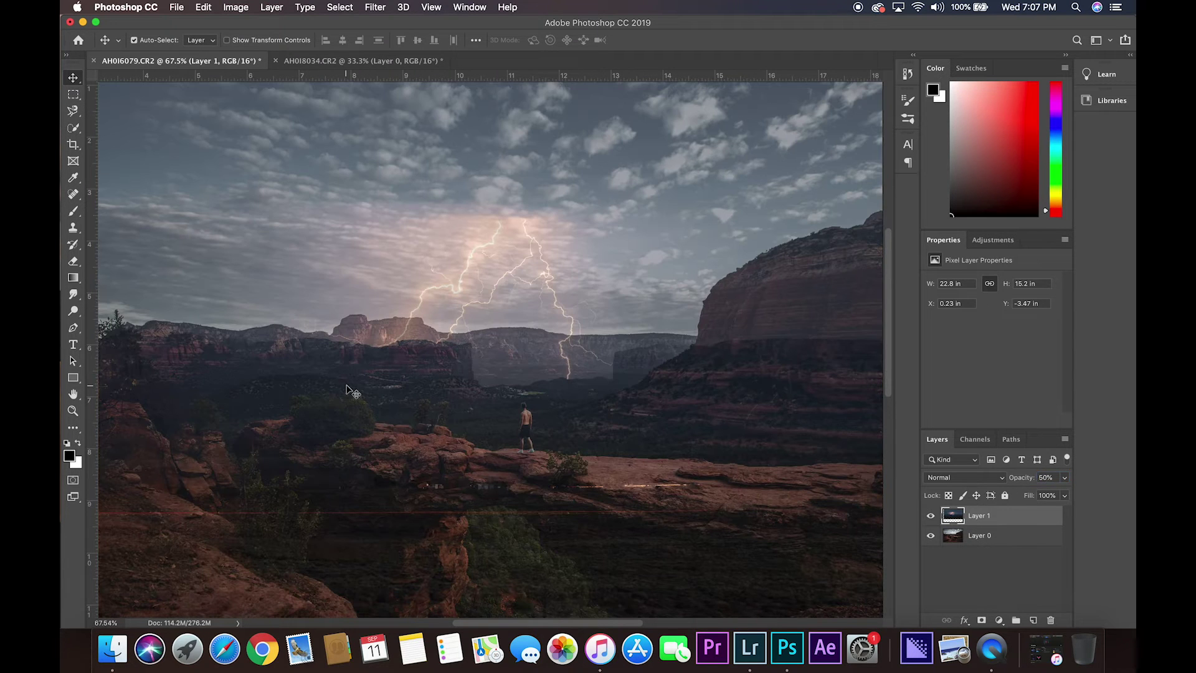
- Pan the view to the left ridge and trees and choose the Magnetic Lasso tool
scroll(346, 389, "up", 3)
left_click_drag(326, 374, 627, 459)
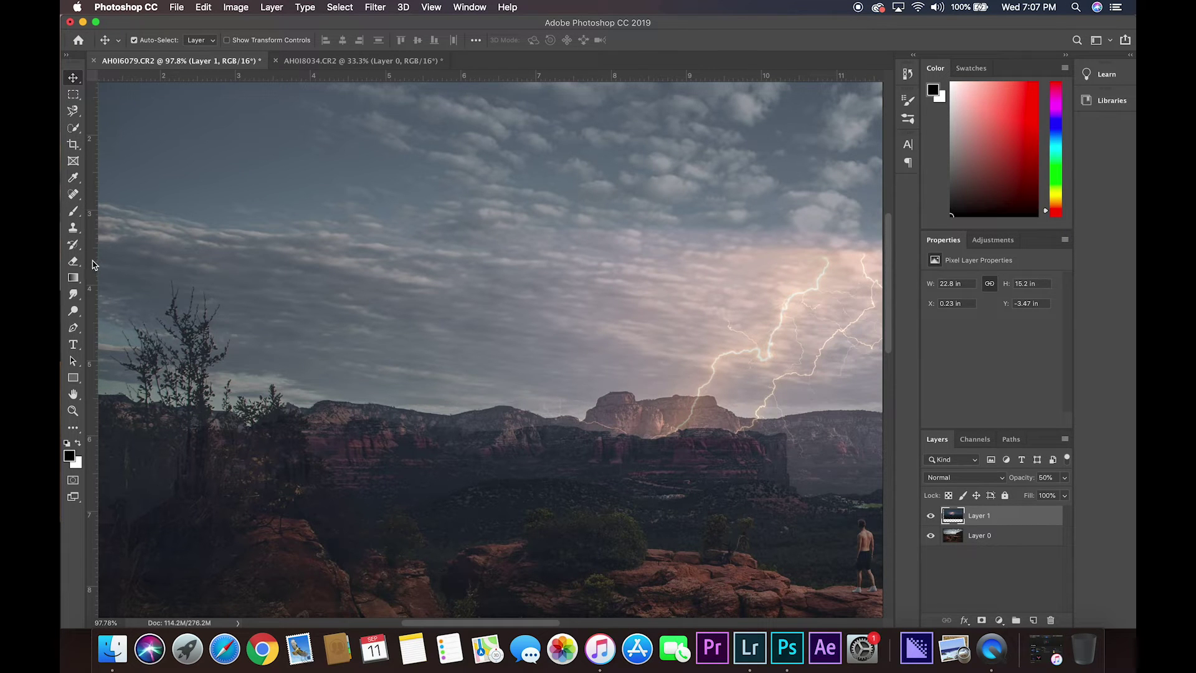
mouse_move(73, 111)
left_mouse_down()
mouse_move(75, 124)
mouse_move(124, 133)
left_mouse_up()
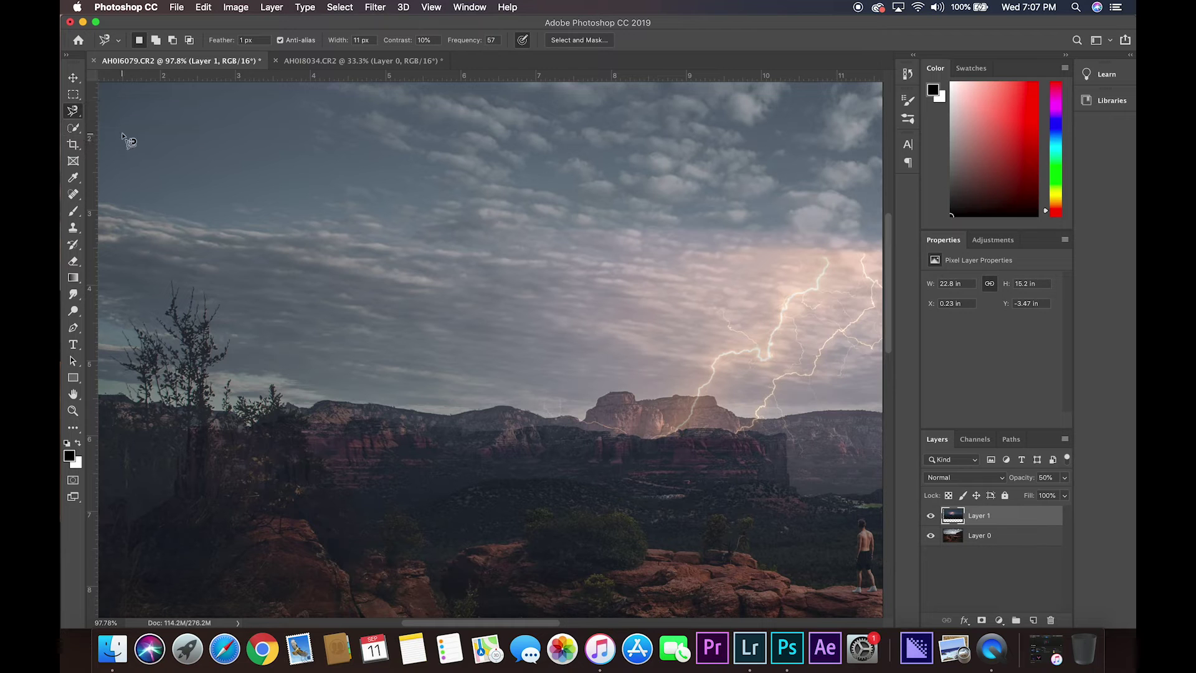
- Trace the left ridge area with the Magnetic Lasso and delete the lightning layer there
left_click(290, 404)
left_click(504, 409)
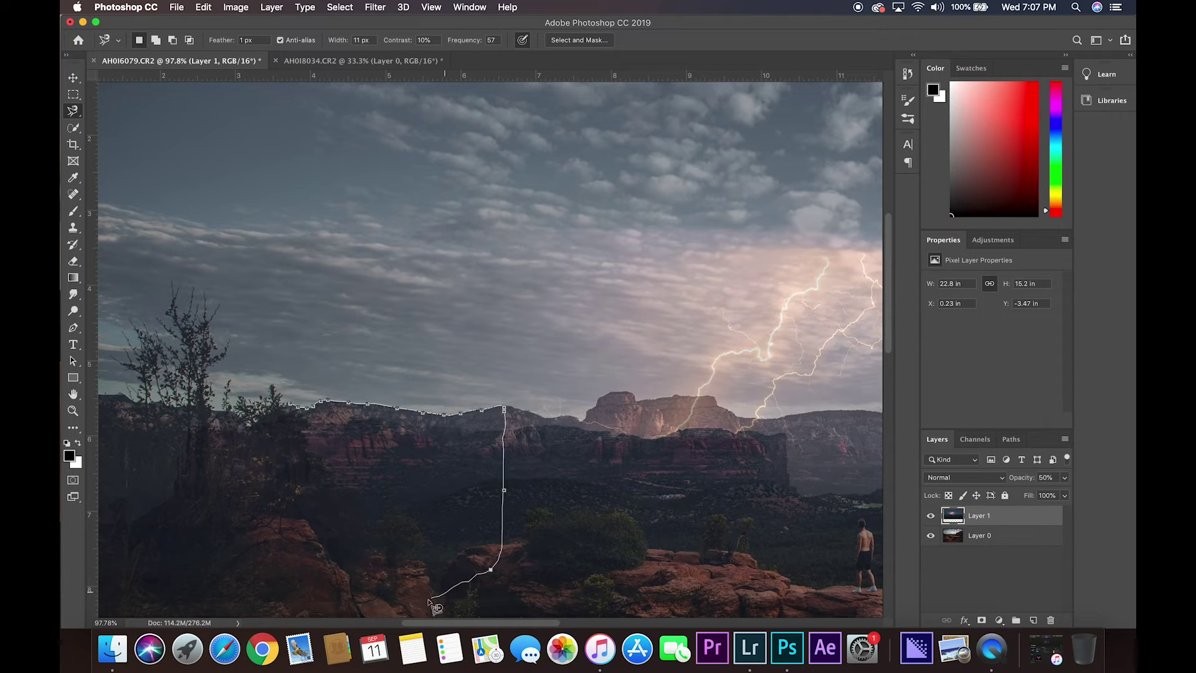
left_click(297, 411)
key("Delete")
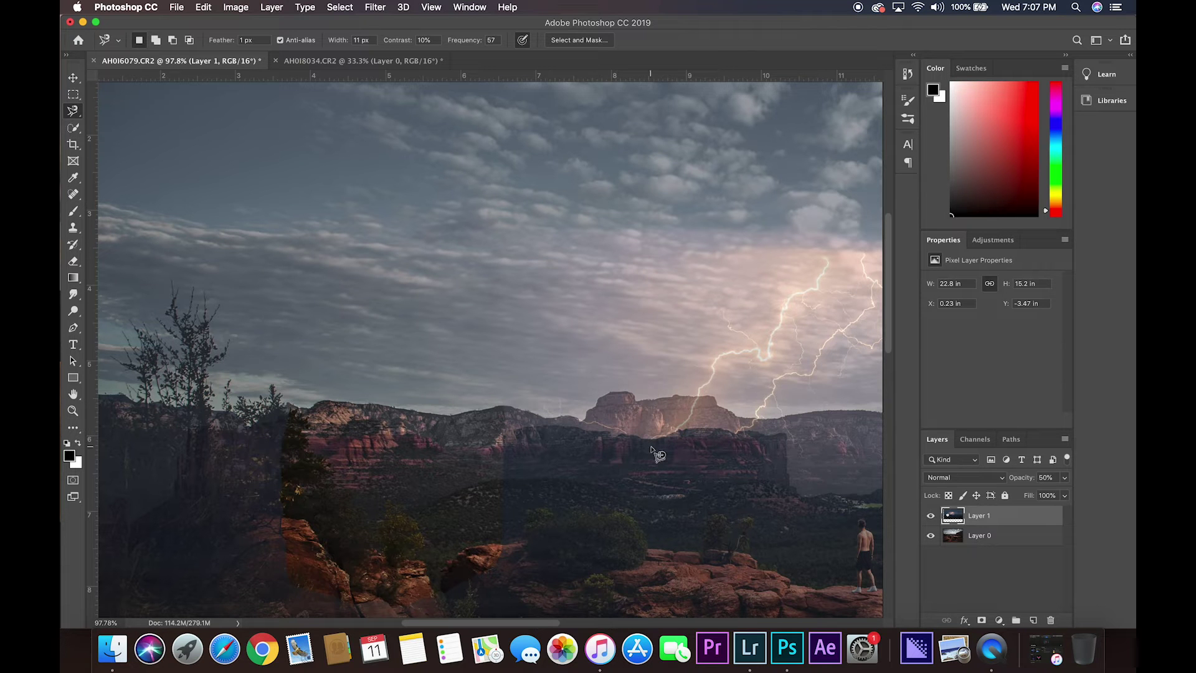
- Trace the central ridge and rocks, delete the lightning layer inside, and deselect
scroll(495, 349, "up", 3)
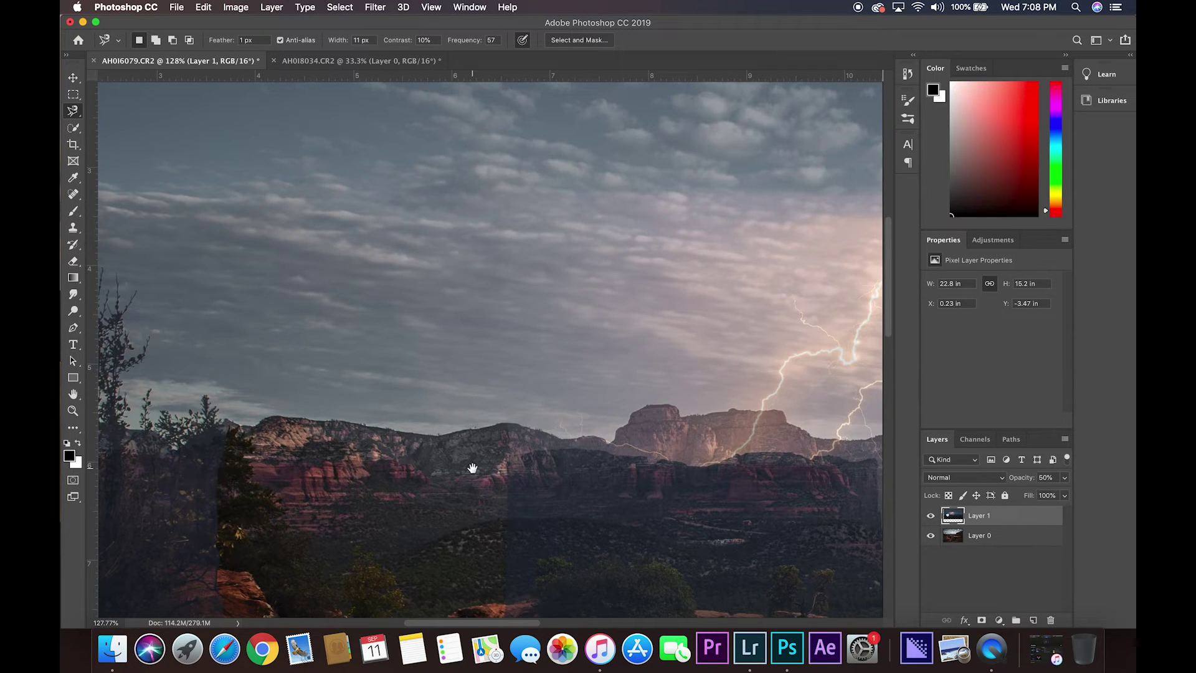
mouse_move(472, 467)
left_mouse_down()
mouse_move(413, 315)
mouse_move(442, 299)
mouse_move(386, 216)
mouse_move(419, 395)
left_mouse_up()
left_click(366, 363)
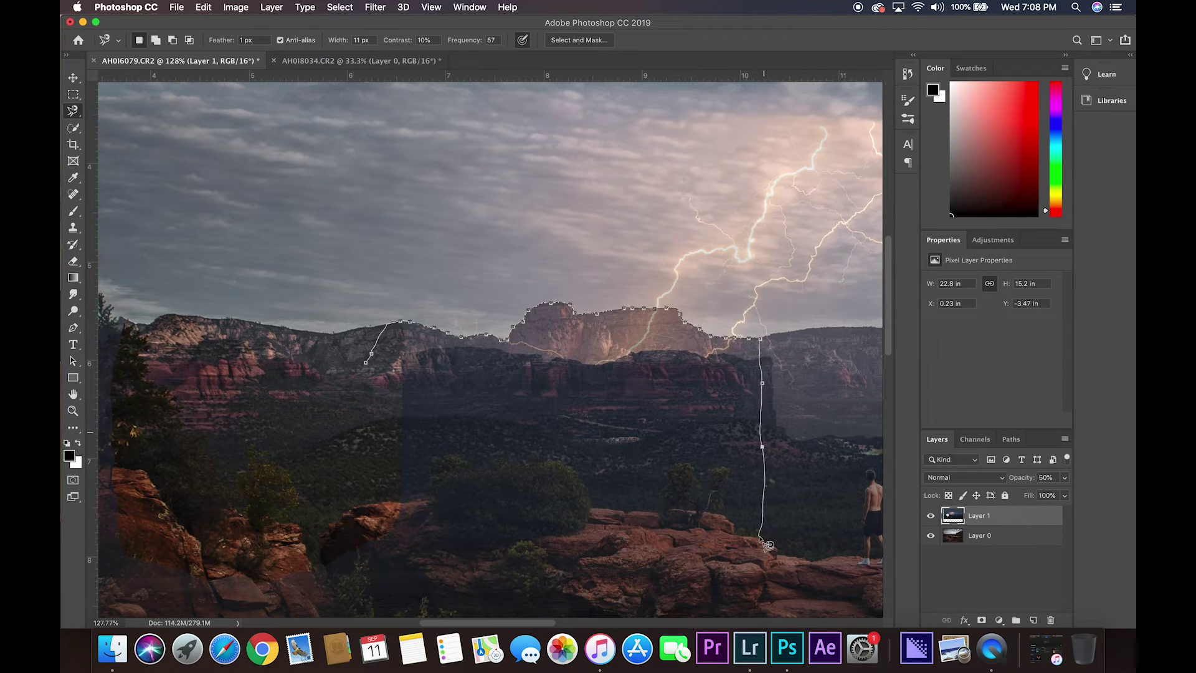
left_click(366, 363)
key("Delete")
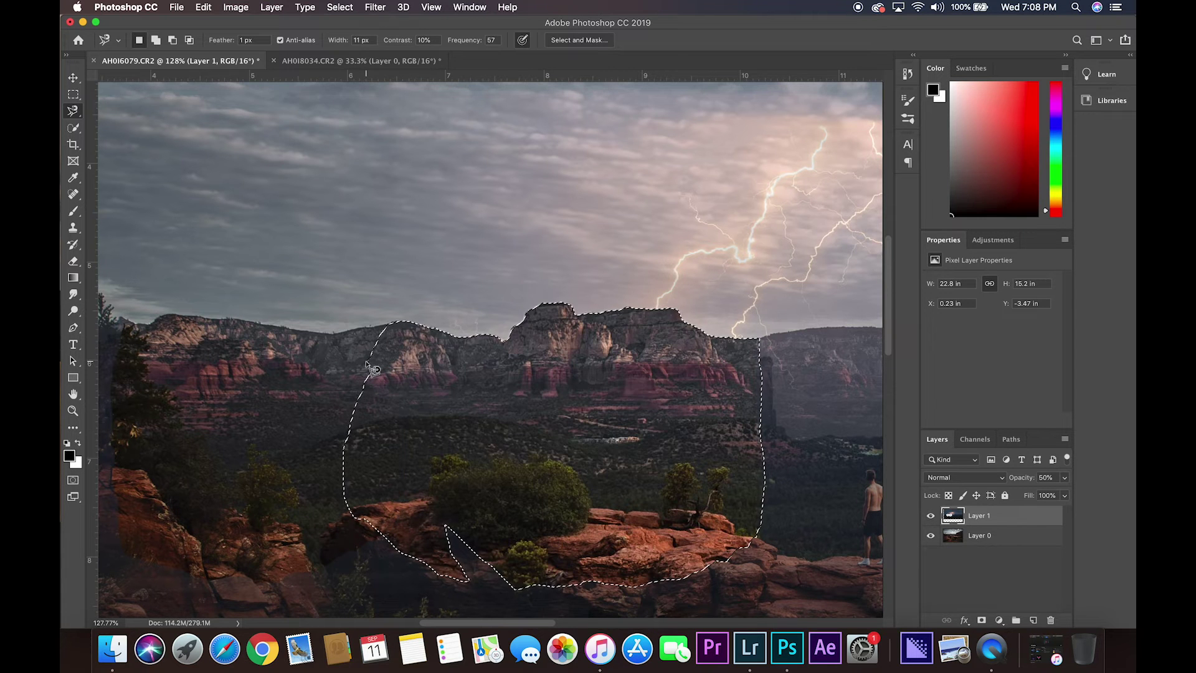
key("super+d")
scroll(367, 367, "down", 1)
scroll(367, 363, "down", 1)
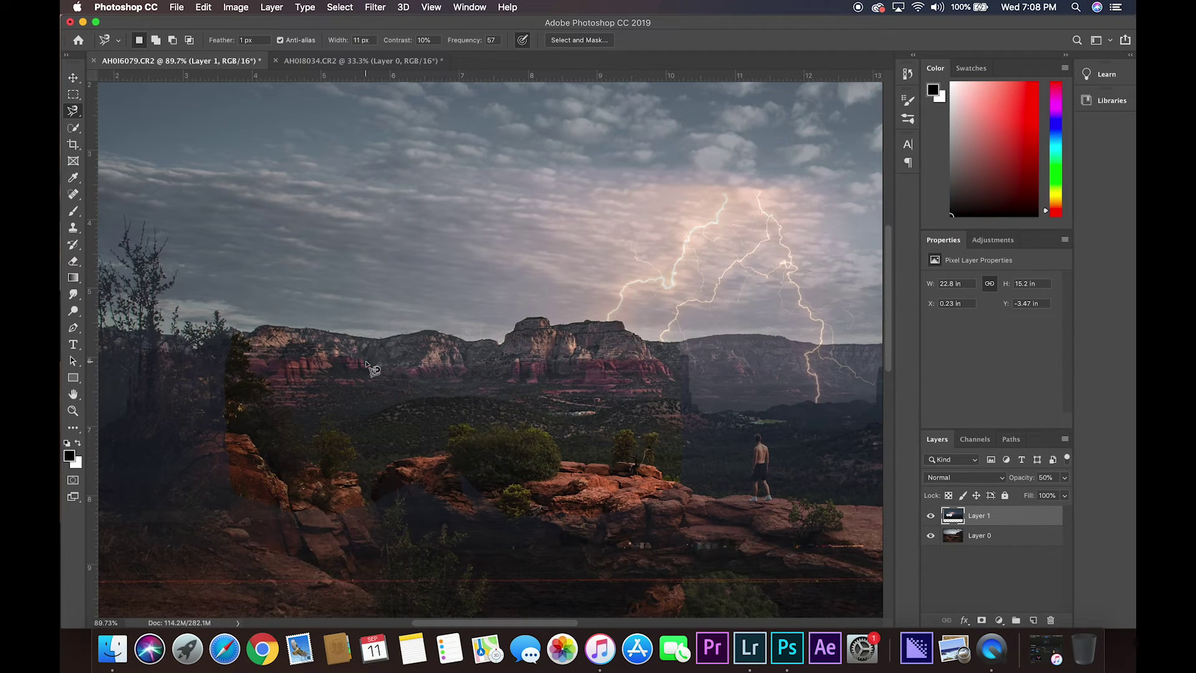
scroll(366, 363, "down", 1)
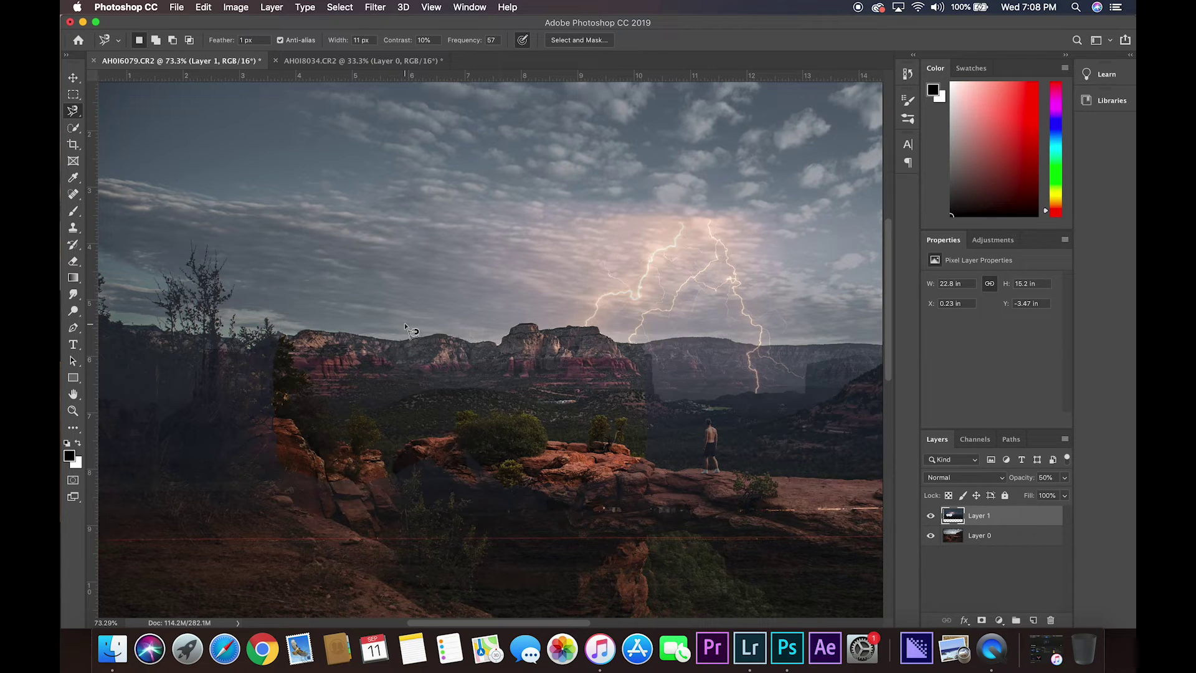
- Trace a trial selection around the foreground rocks, then deselect it
left_click(376, 410)
left_click(378, 411)
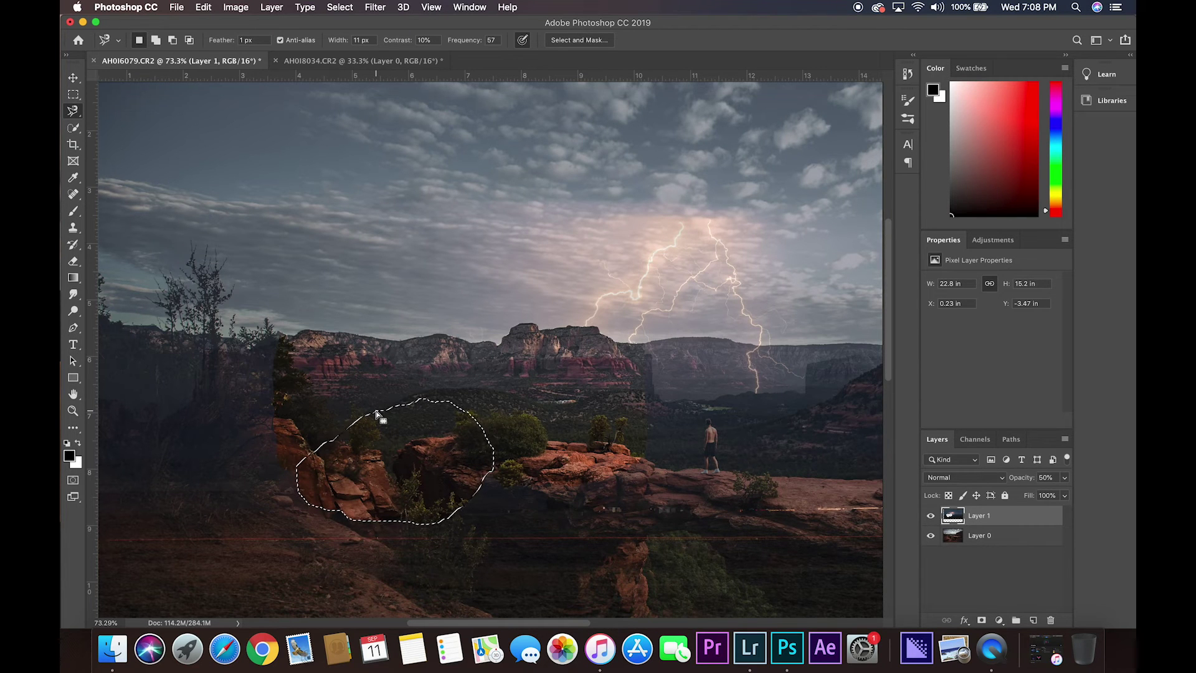
key("super+d")
left_click(73, 77)
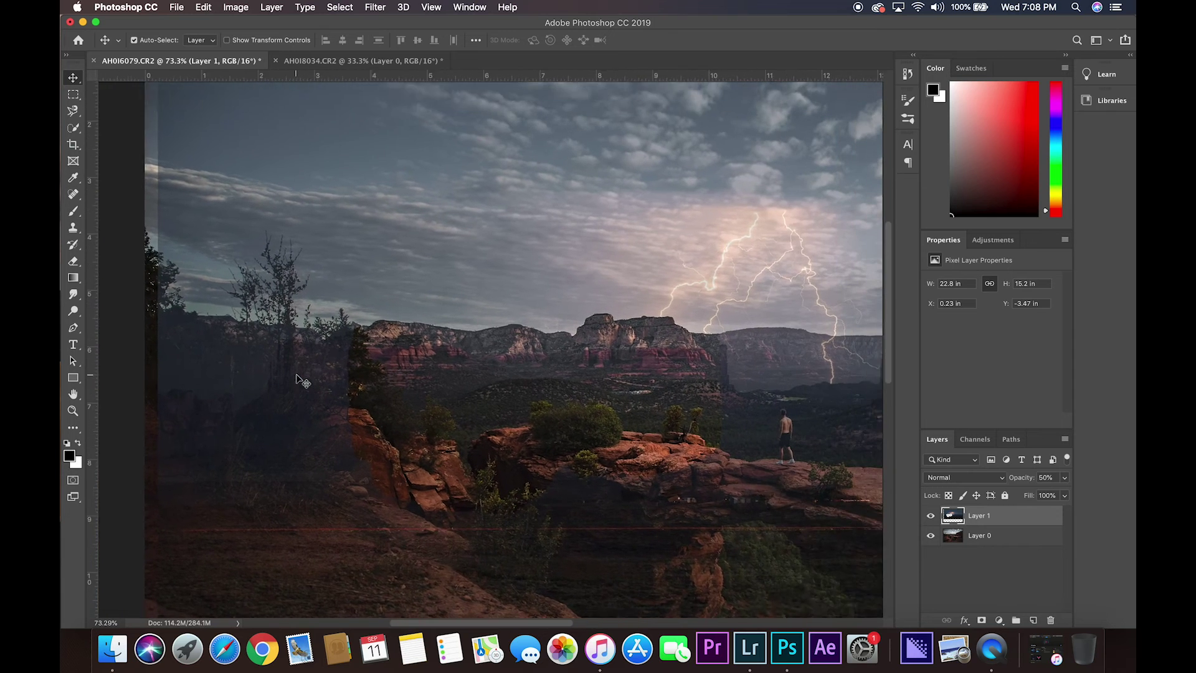
scroll(298, 379, "left", 5)
- Magnetic-lasso the left foreground on the hiker layer, undoing the accidental delete there
scroll(297, 379, "down", 1)
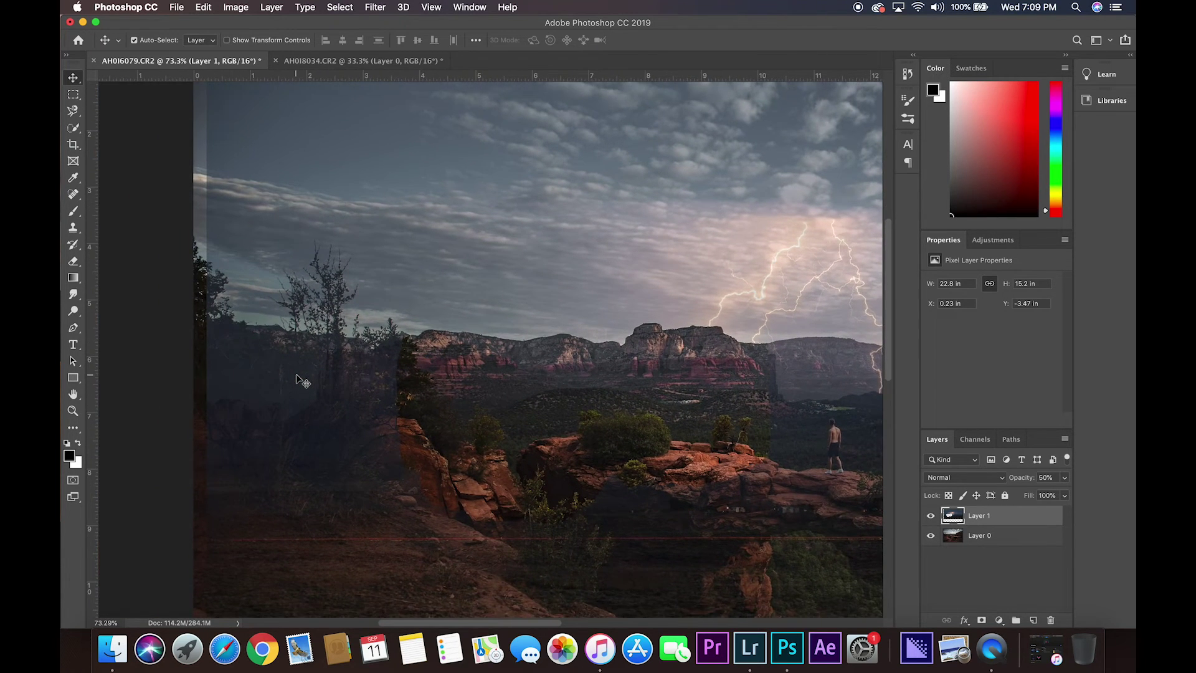
scroll(297, 378, "up", 3)
left_click(386, 336)
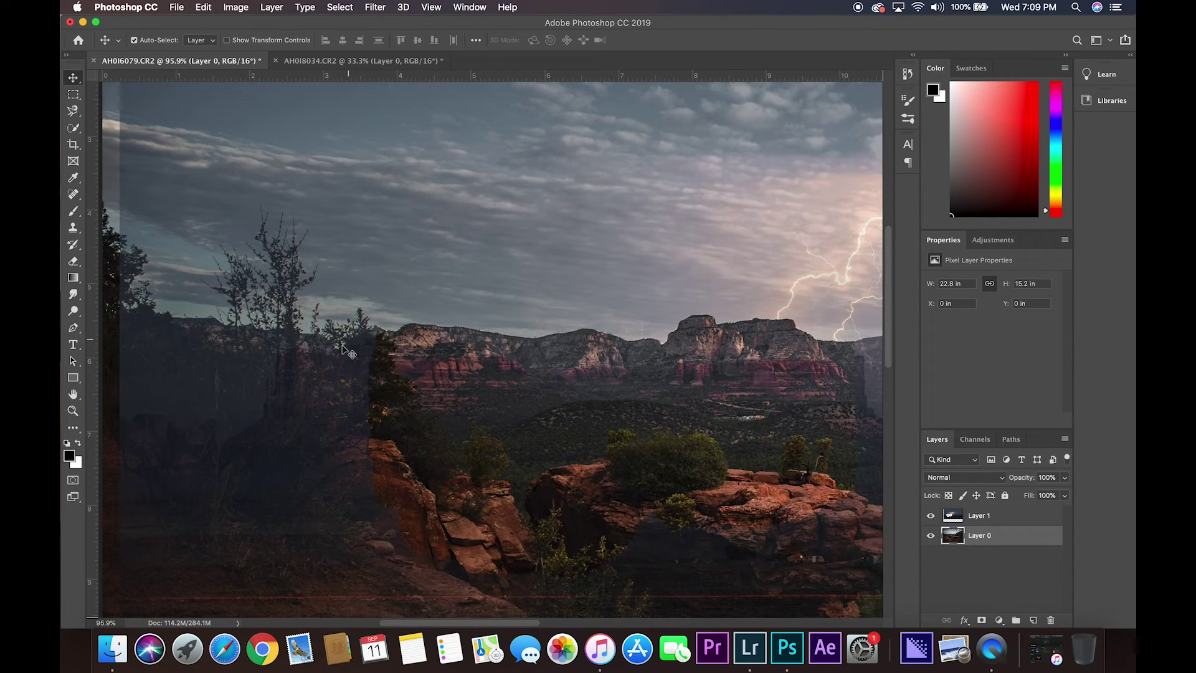
left_click(72, 110)
left_click(387, 331)
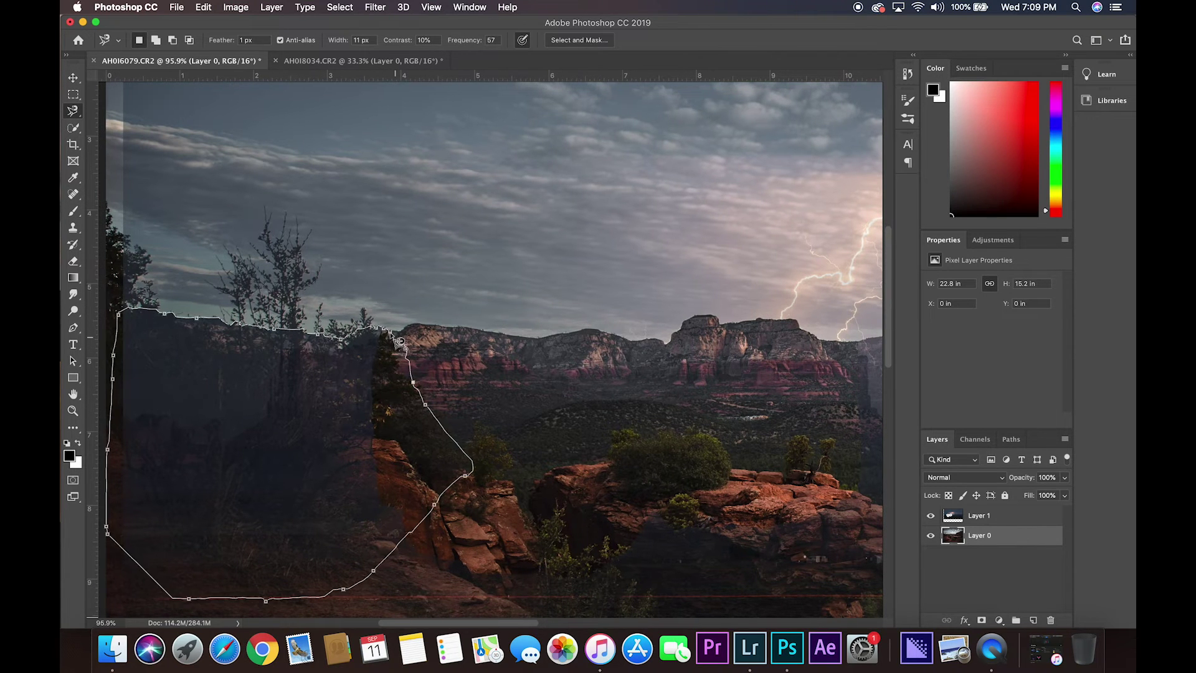
left_click(387, 331)
key("Delete")
key("super+z")
- Make Layer 1 active and begin tracing the valley below the lightning
key("alt+bracketright")
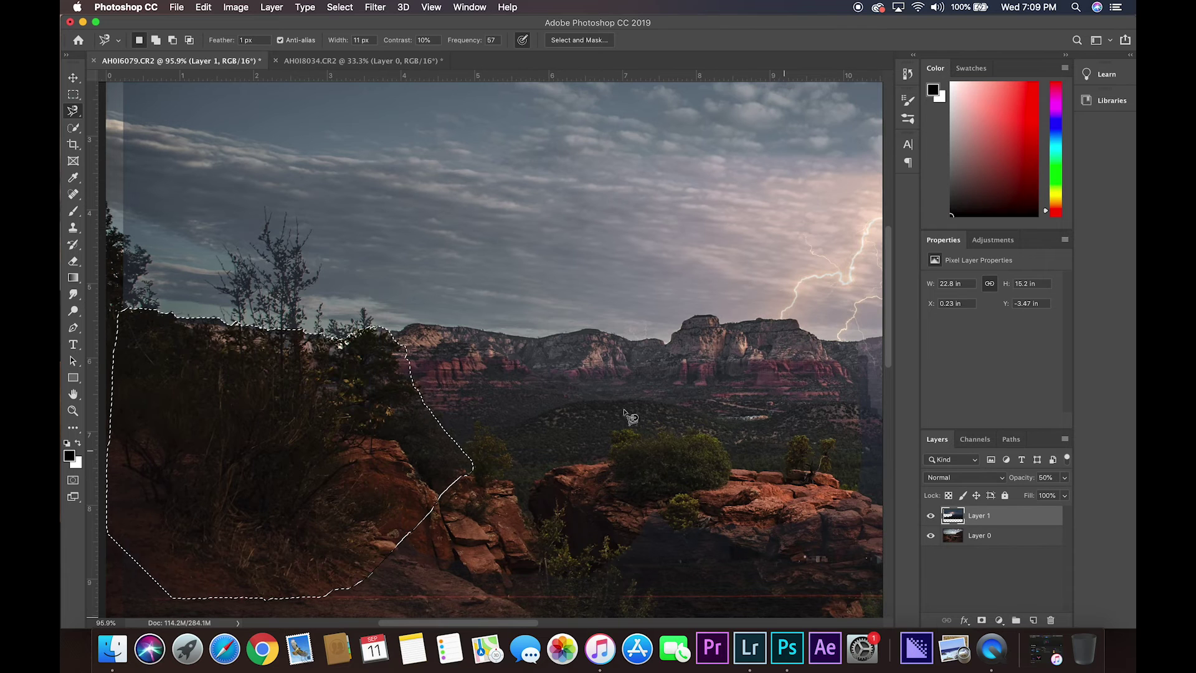
scroll(358, 380, "up", 5)
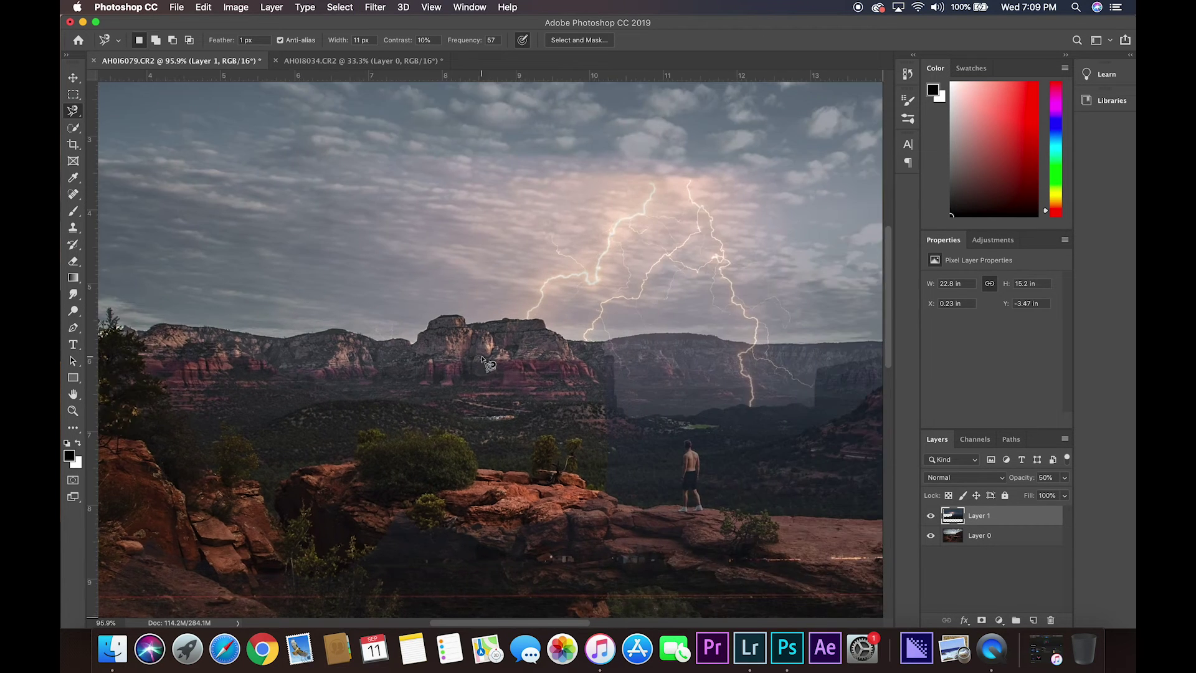
scroll(358, 380, "right", 10)
left_click(395, 339)
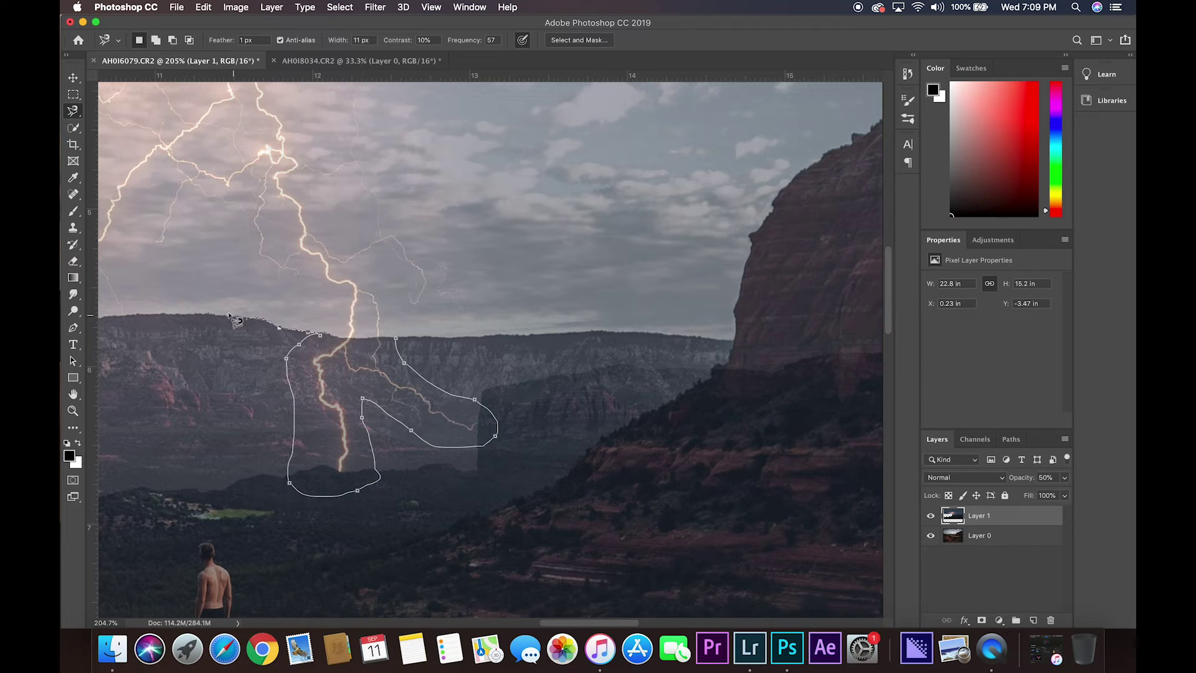
- Trace the valley selection along the ridge line and up the right-hand cliff edge
left_click_drag(221, 310, 410, 278)
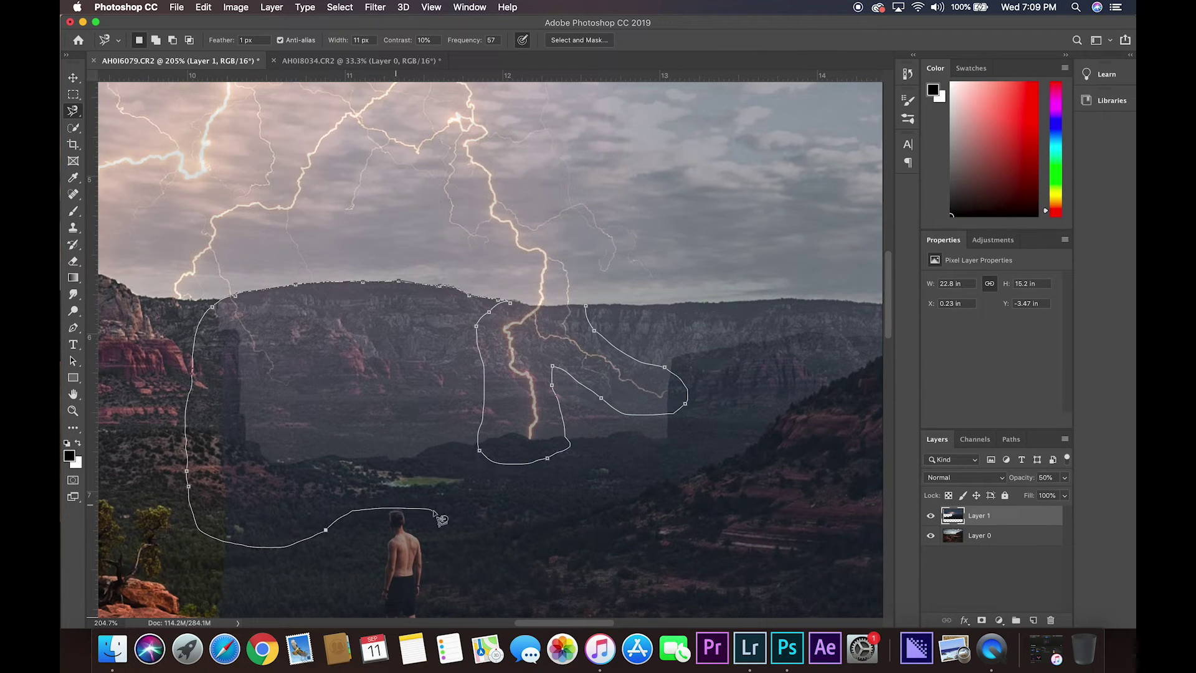
left_click(589, 309)
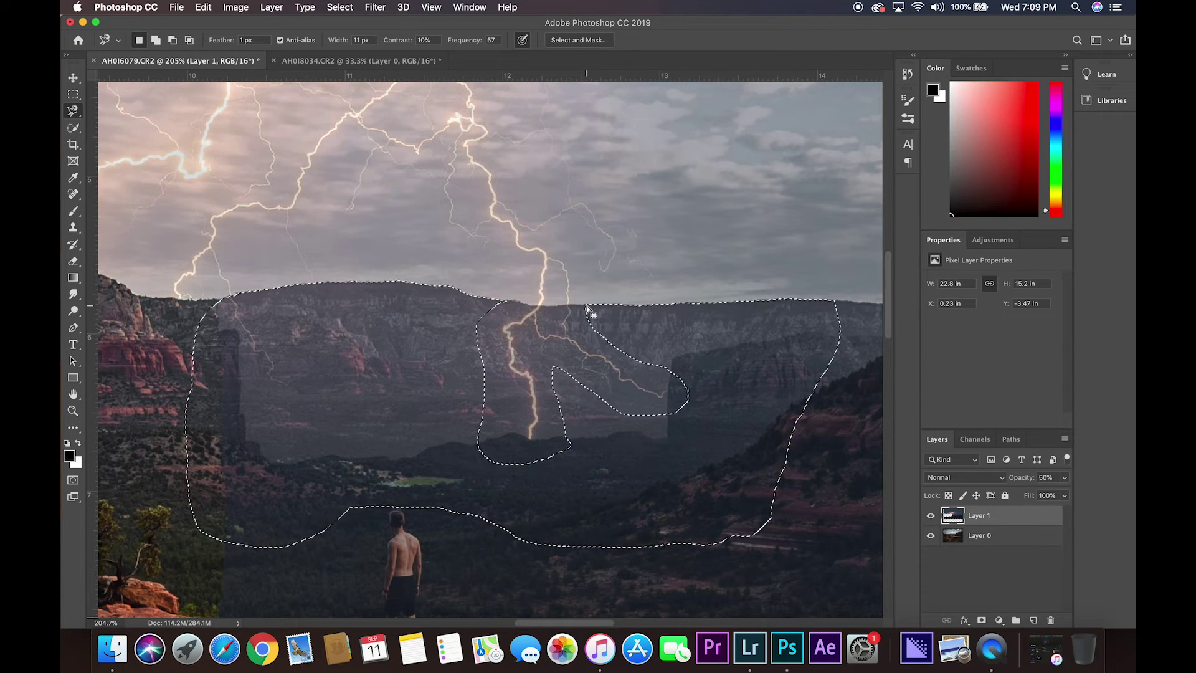
scroll(587, 309, "down", 3)
left_click_drag(592, 311, 396, 374)
mouse_move(520, 356)
left_mouse_down()
mouse_move(601, 356)
mouse_move(611, 287)
mouse_move(634, 255)
mouse_move(785, 160)
mouse_move(632, 218)
mouse_move(854, 149)
mouse_move(732, 537)
mouse_move(369, 600)
mouse_move(361, 419)
left_mouse_up()
scroll(778, 187, "down", 3)
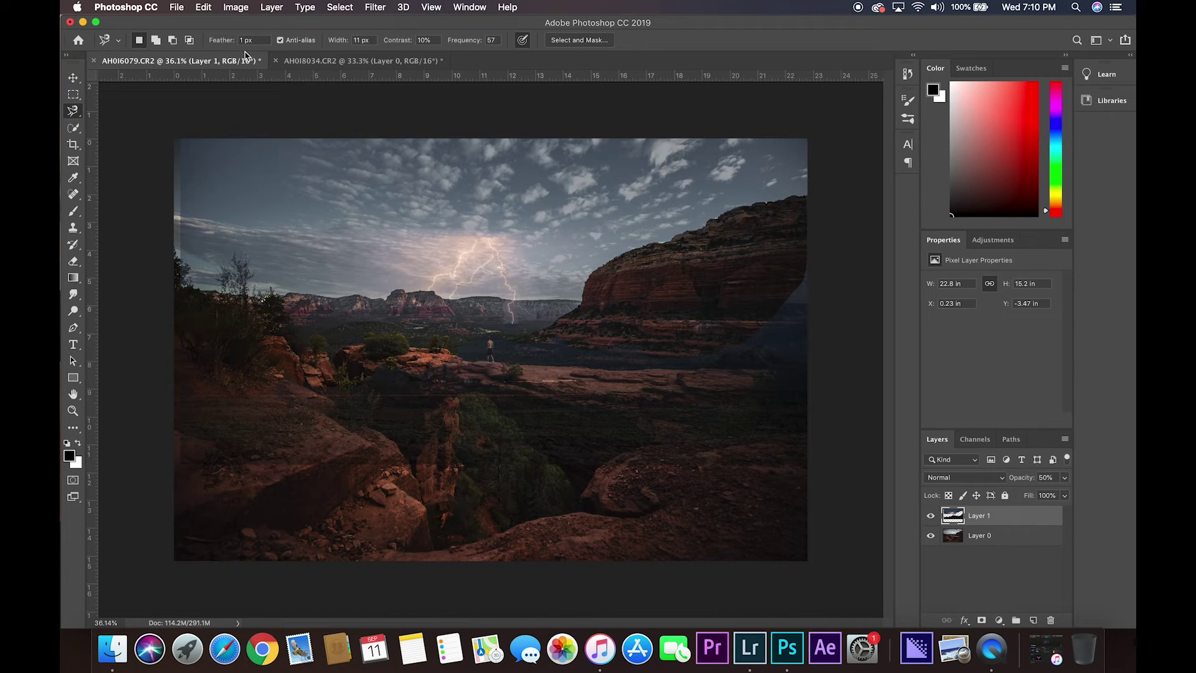
left_click(73, 116)
- Return Layer 1's opacity to 100%
type("100")
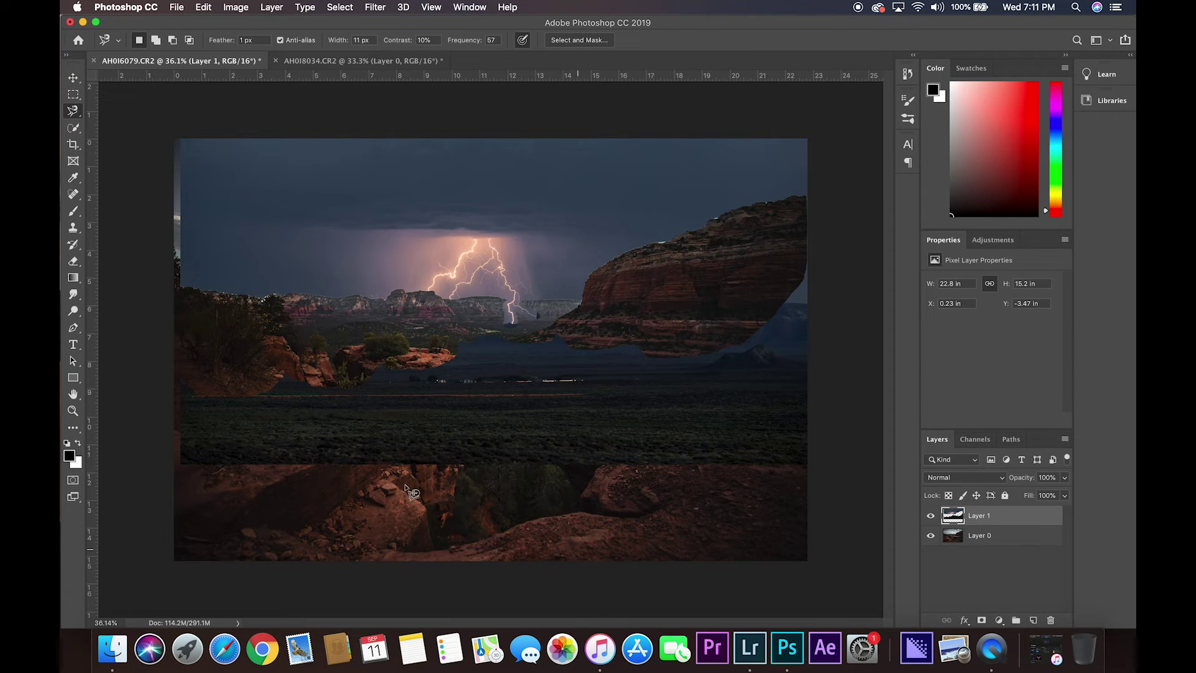
left_click(79, 94)
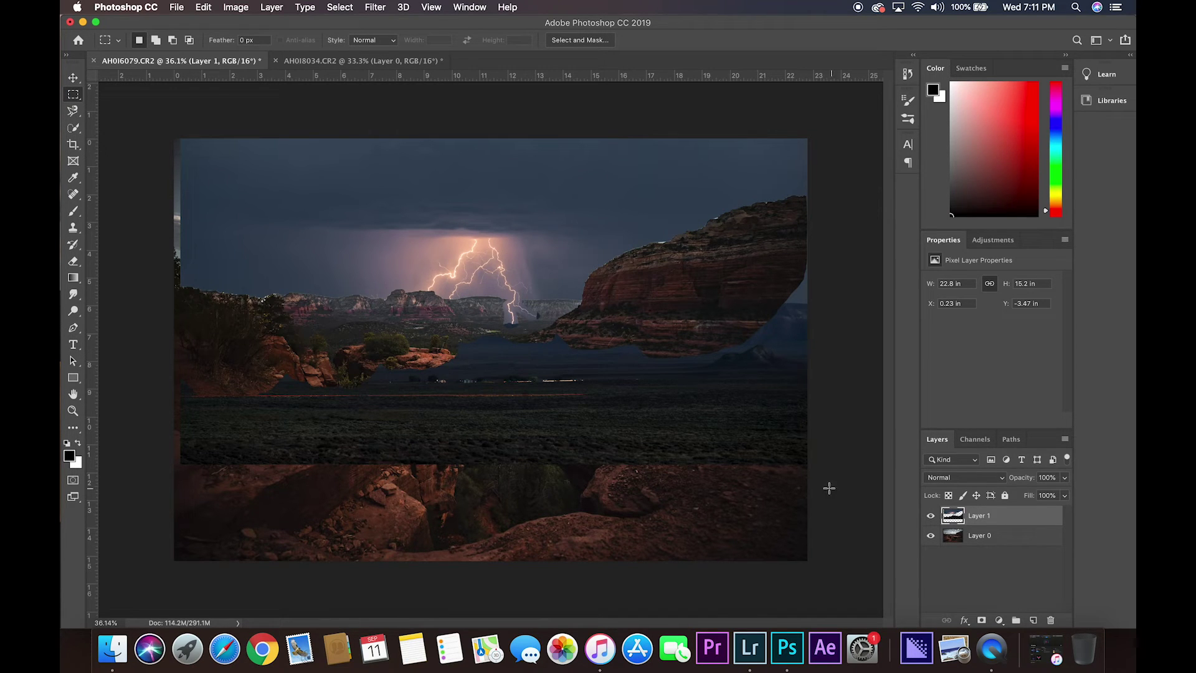
- Delete the lightning layer from a lower-foreground rectangle and a narrow right-edge strip
left_click_drag(828, 488, 125, 331)
key("Delete")
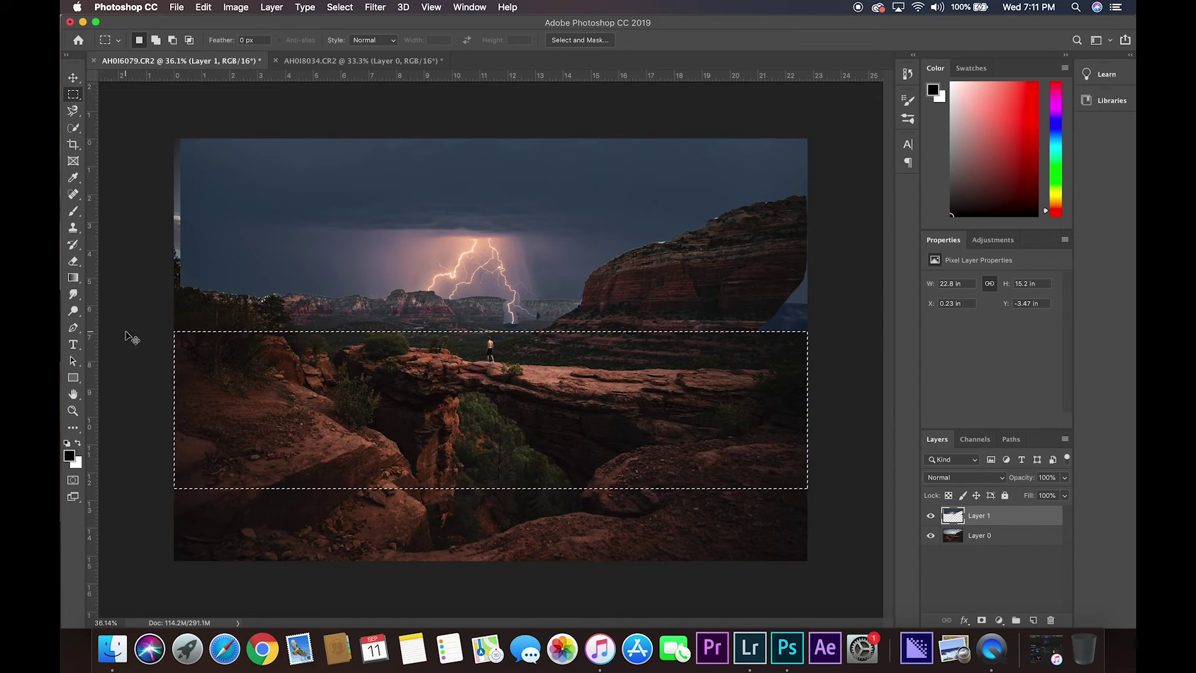
key("super+d")
left_click_drag(850, 405, 752, 219)
key("Delete")
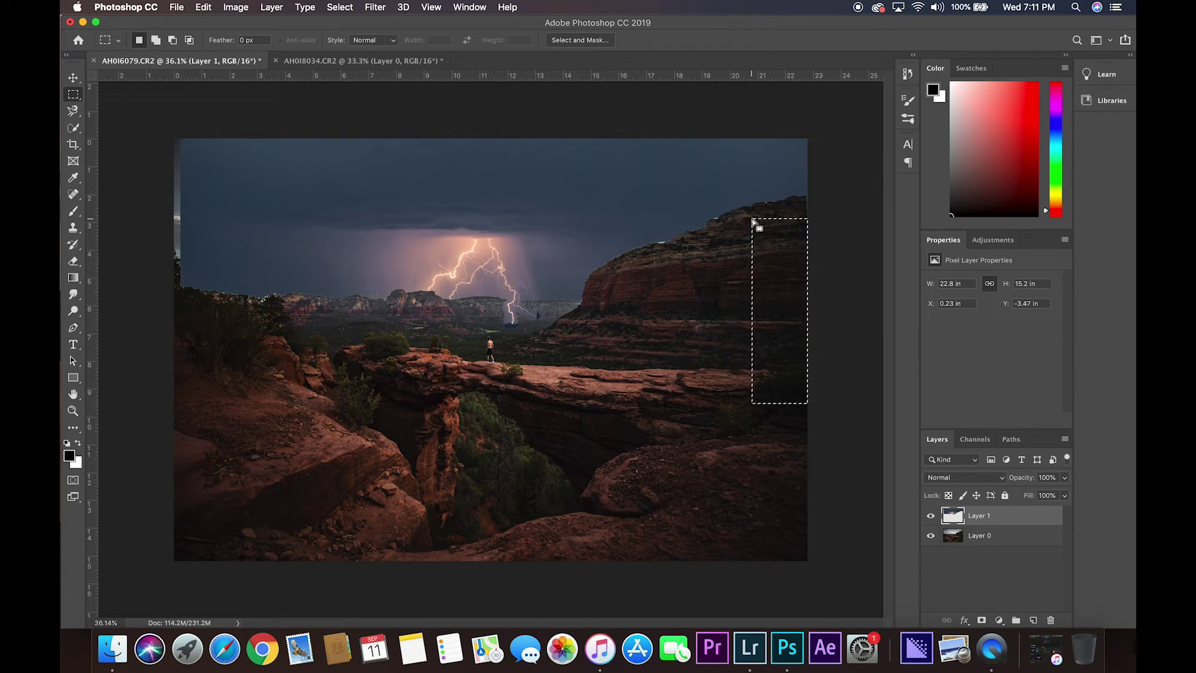
key("super+d")
scroll(421, 421, "up", 5)
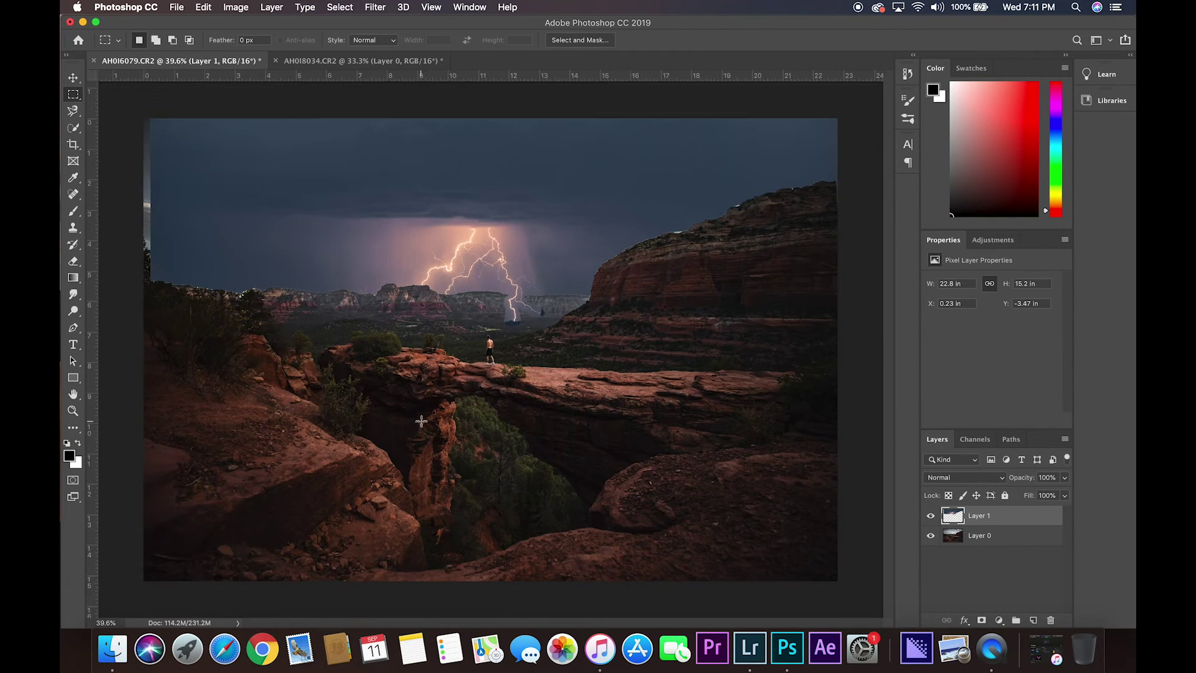
scroll(421, 421, "down", 1)
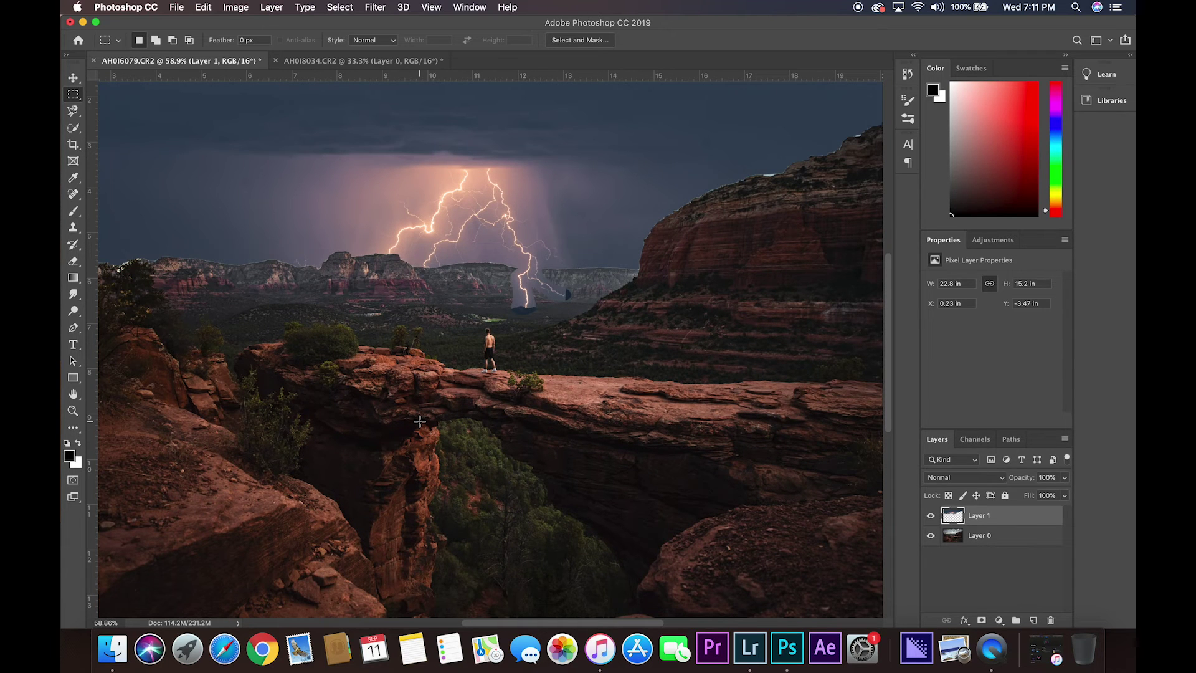
scroll(547, 285, "up", 10)
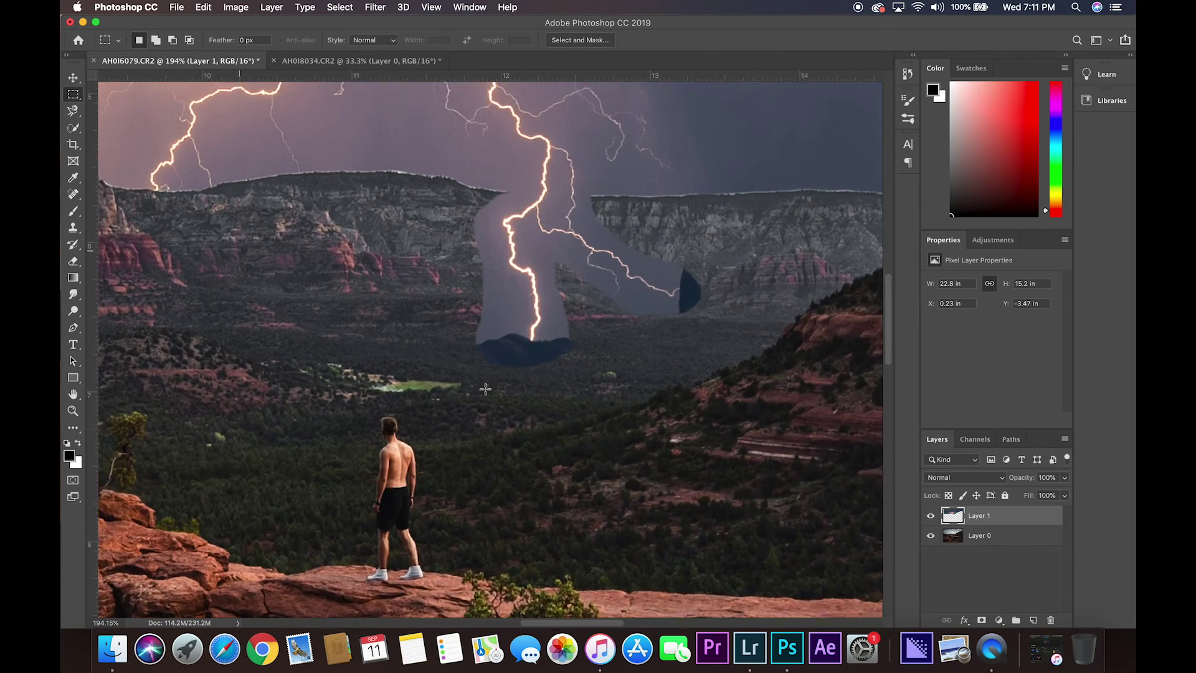
- Zoom in on the lightning base and nudge Layer 1 slightly to align the bolts
left_click_drag(487, 379, 436, 483)
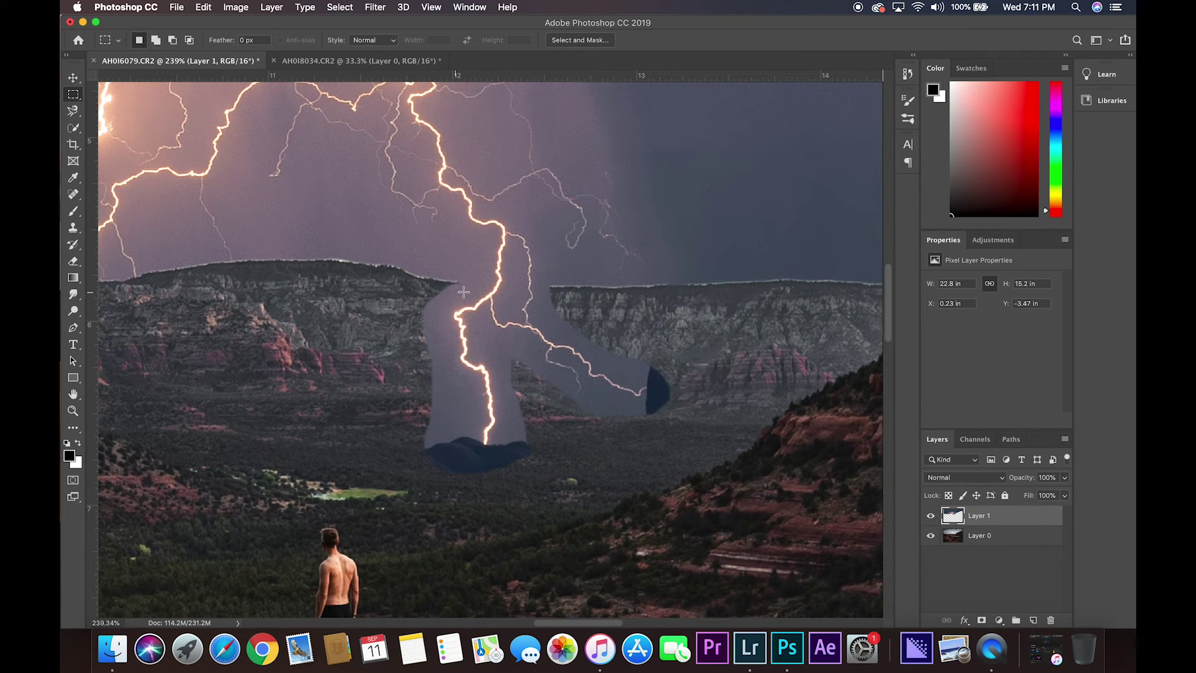
left_click(72, 78)
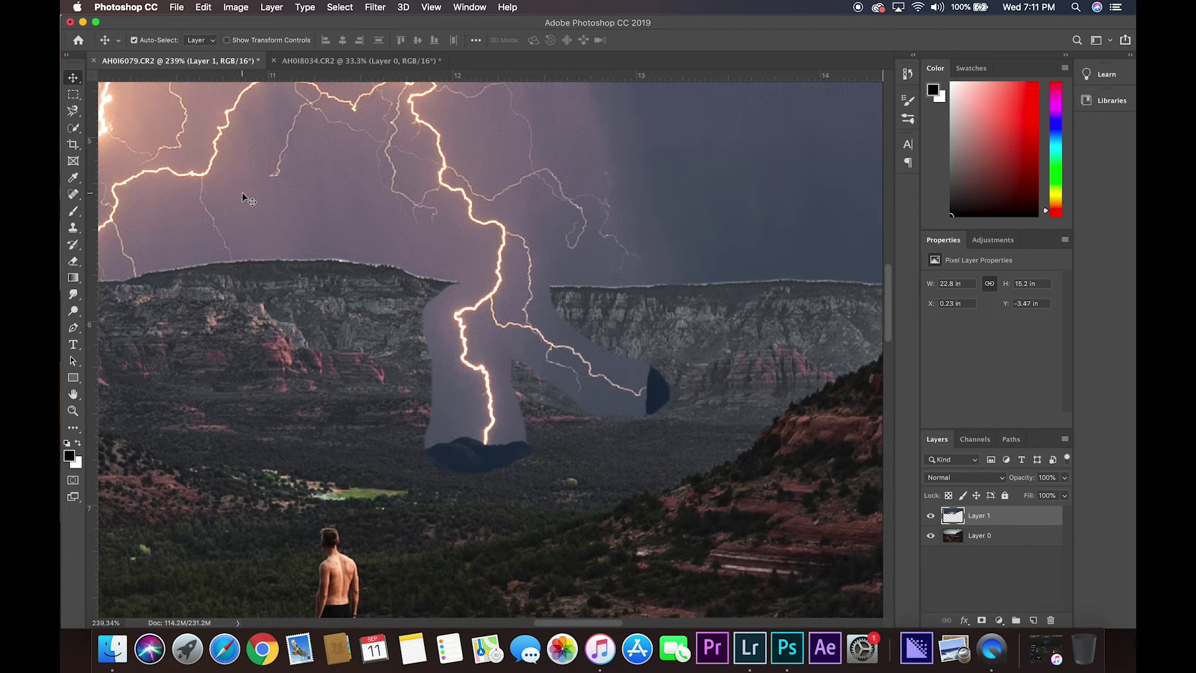
scroll(287, 221, "down", 5)
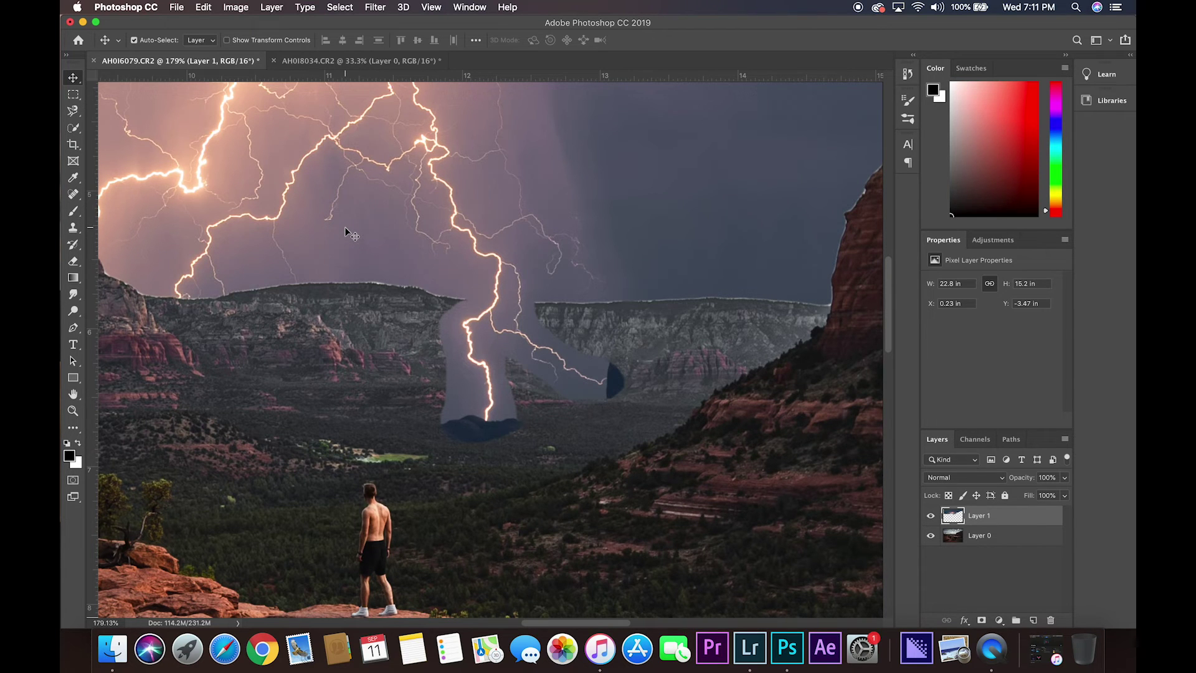
mouse_move(346, 233)
left_mouse_down()
mouse_move(367, 204)
mouse_move(360, 226)
left_mouse_up()
scroll(360, 311, "up", 2)
scroll(360, 310, "up", 2)
scroll(246, 320, "down", 10)
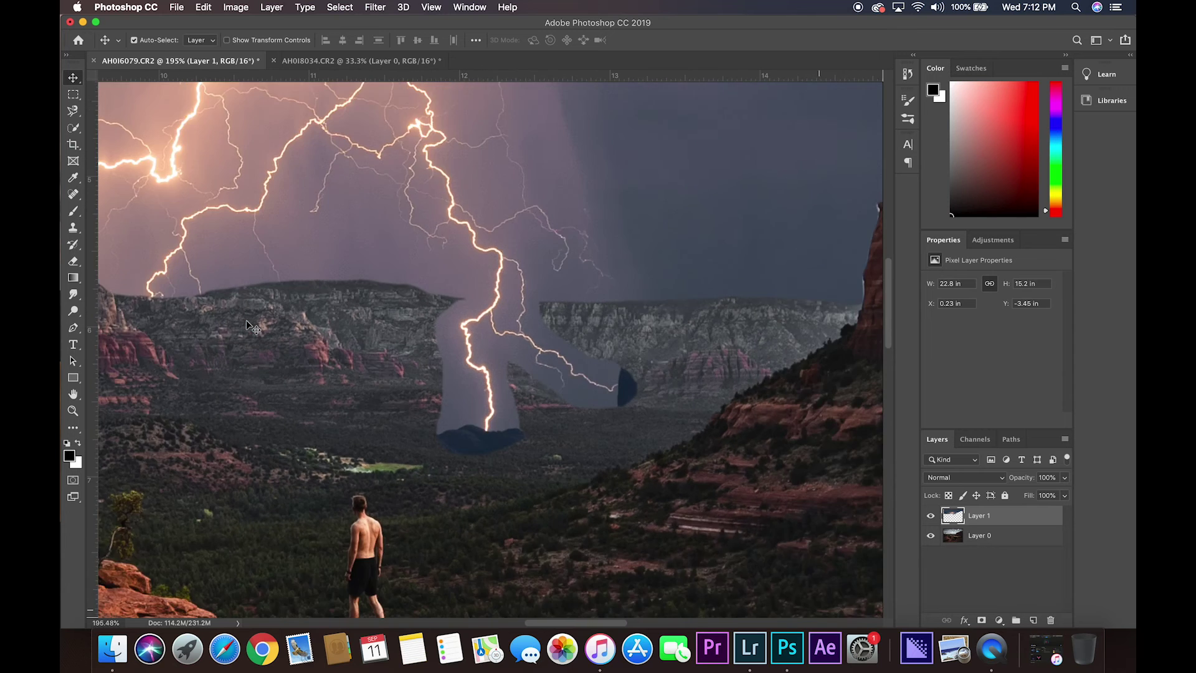
scroll(246, 319, "down", 3)
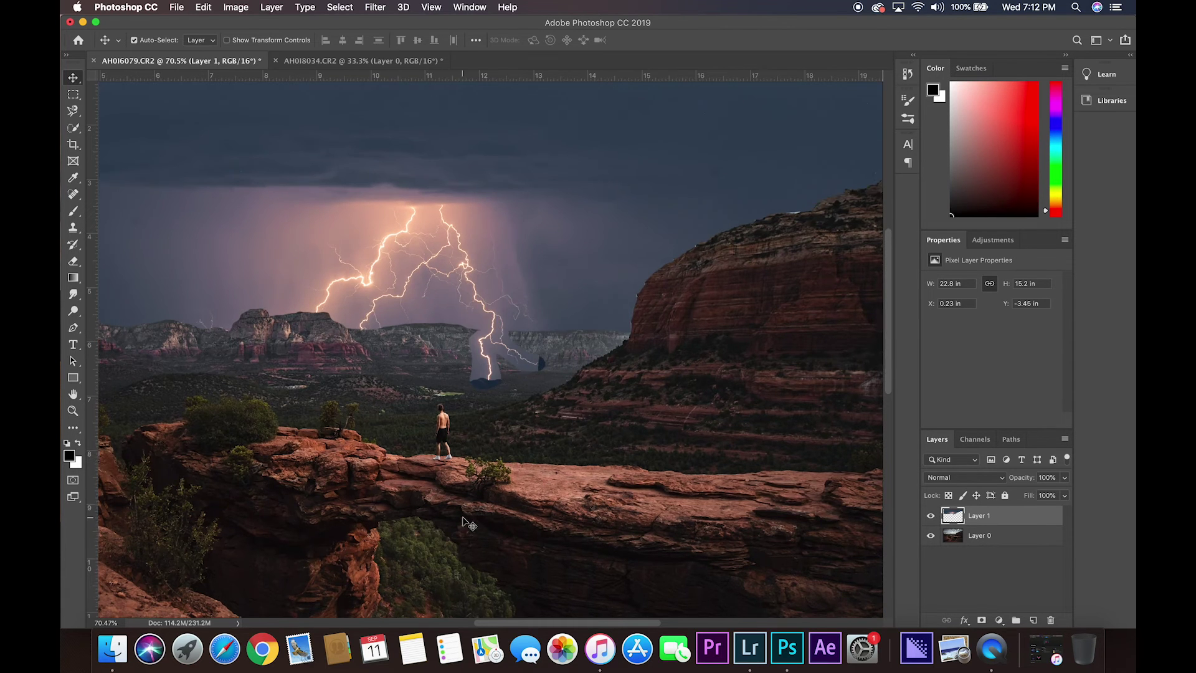
scroll(483, 362, "up", 3)
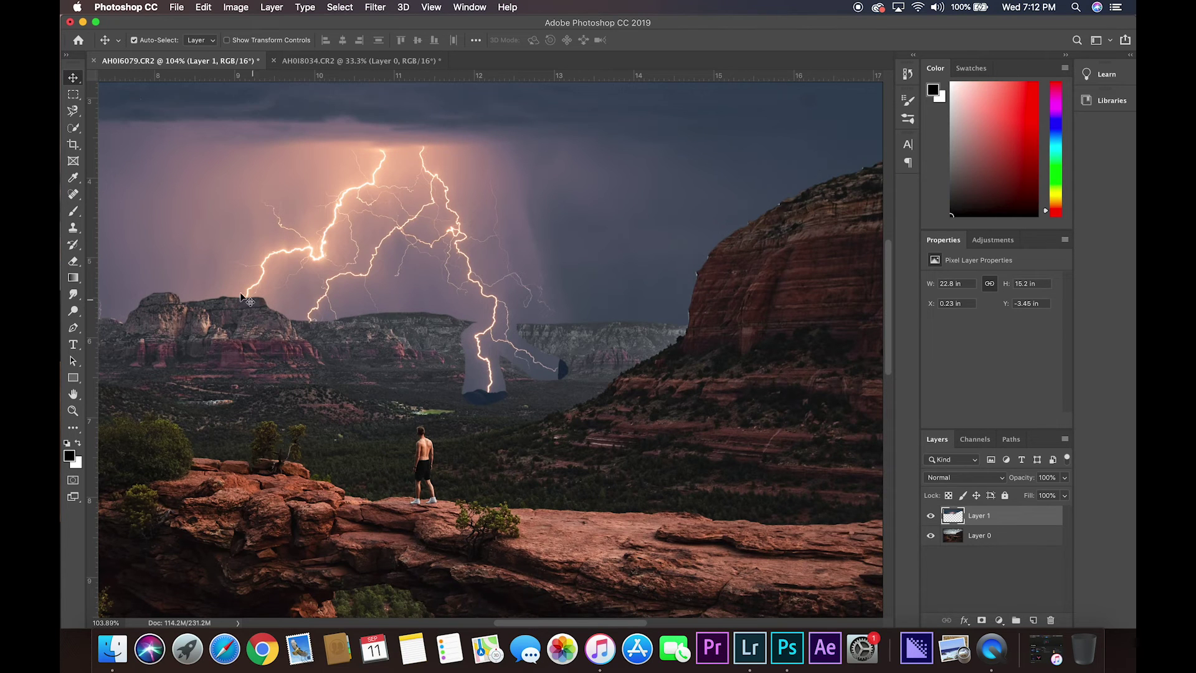
scroll(483, 345, "up", 3)
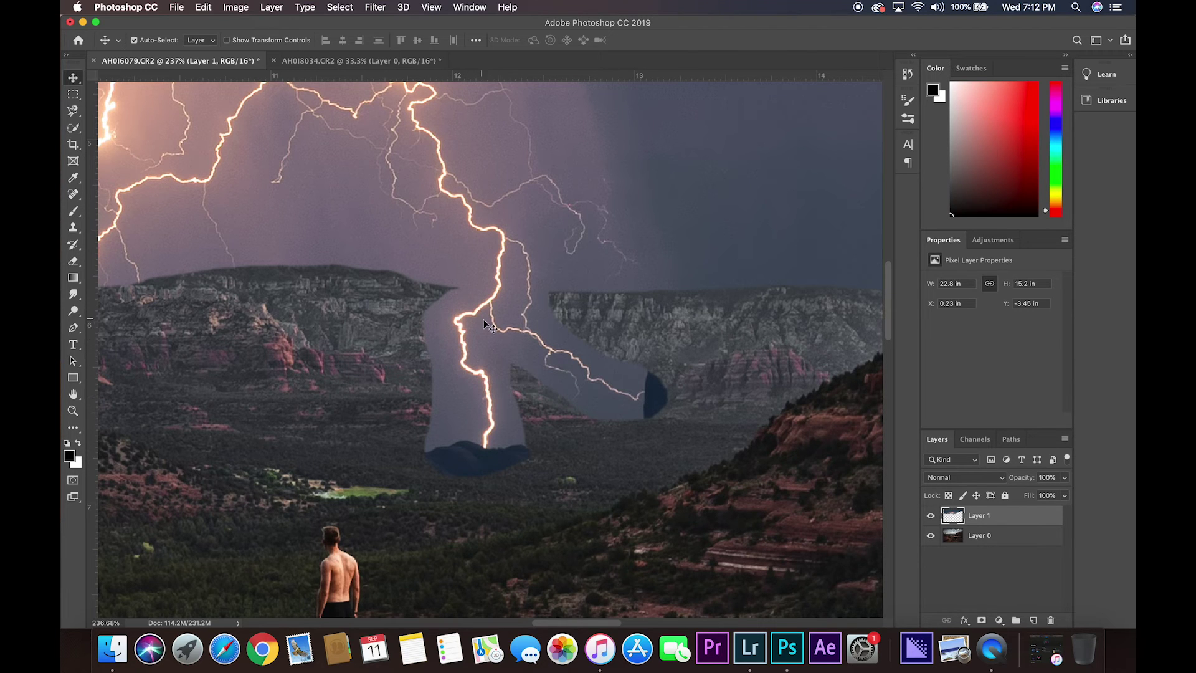
left_click(1047, 479)
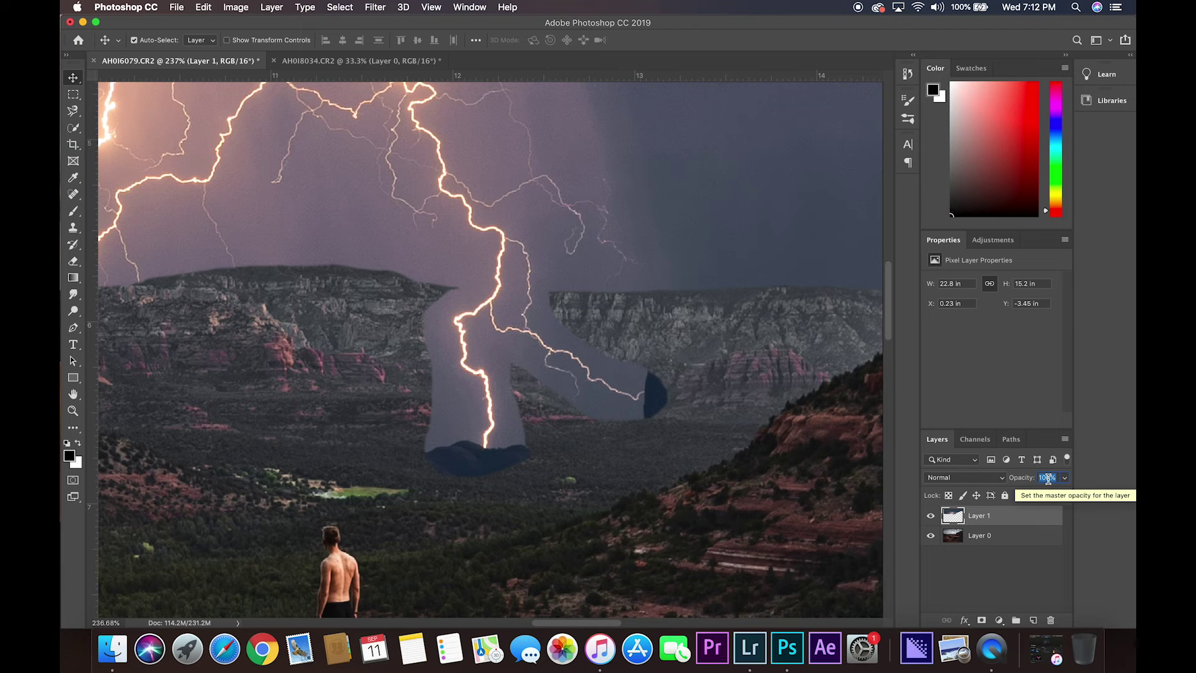
- Drop Layer 1's opacity to 40% and bring the sky above the ridge into view
type("40")
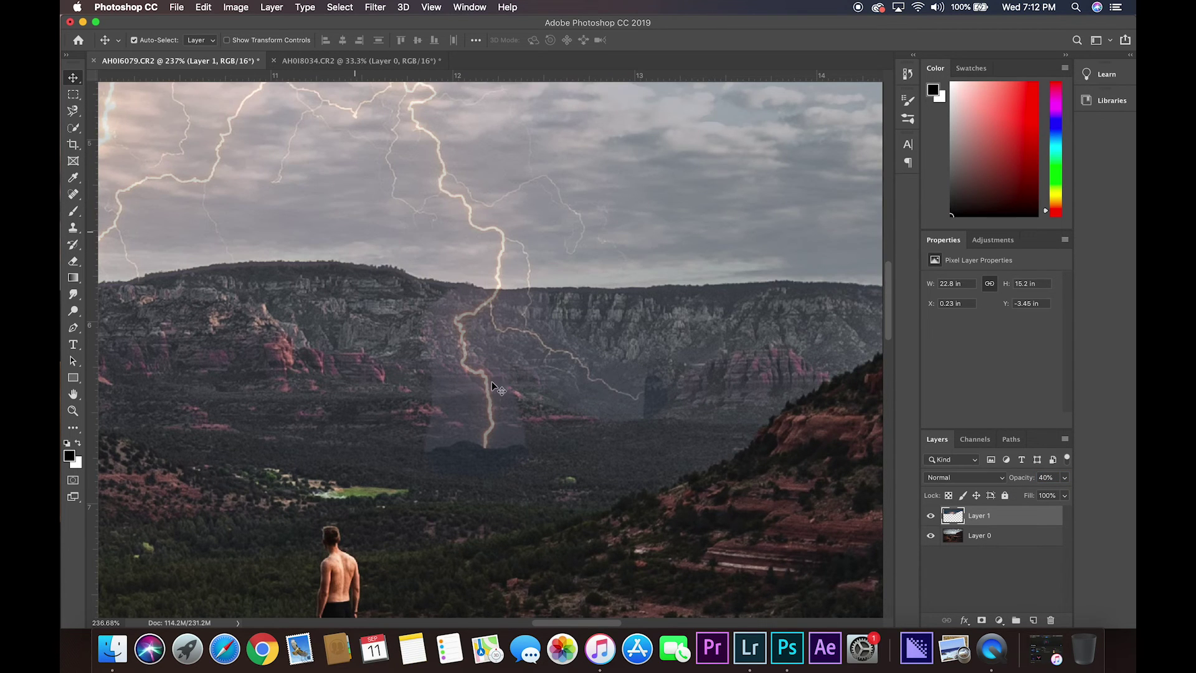
scroll(492, 386, "up", 6)
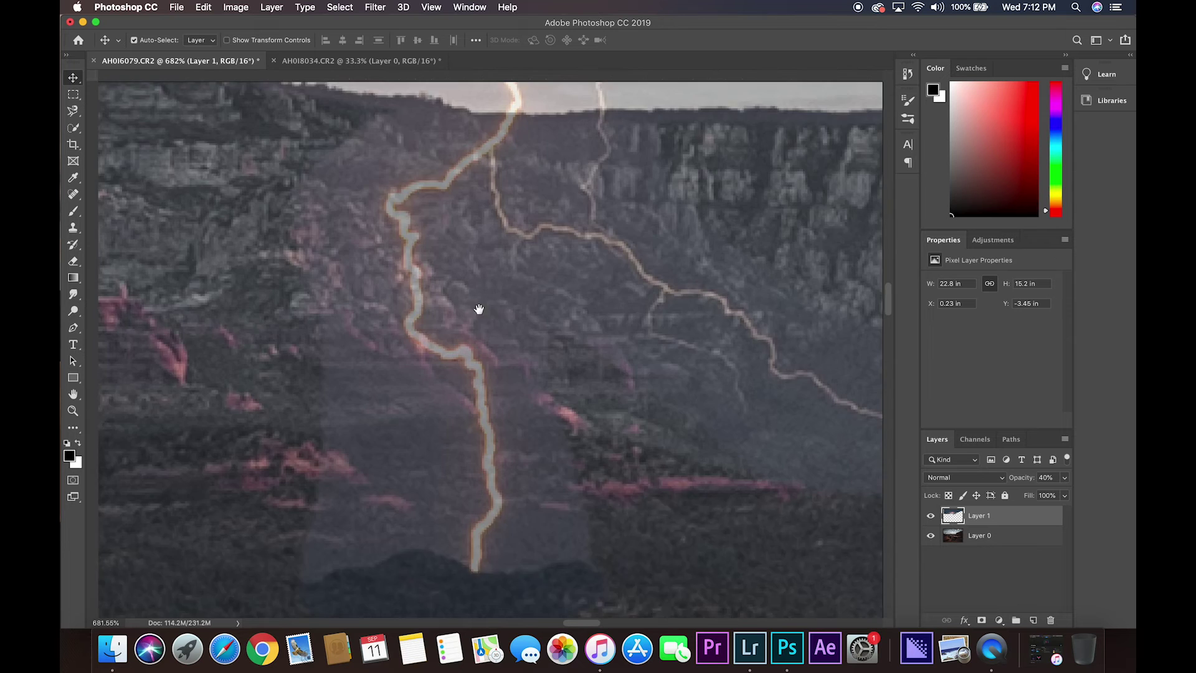
left_click_drag(479, 309, 523, 498)
- Trace Magnetic Lasso selections along the ridge and around stray lightning patches below the bolts
left_click(74, 111)
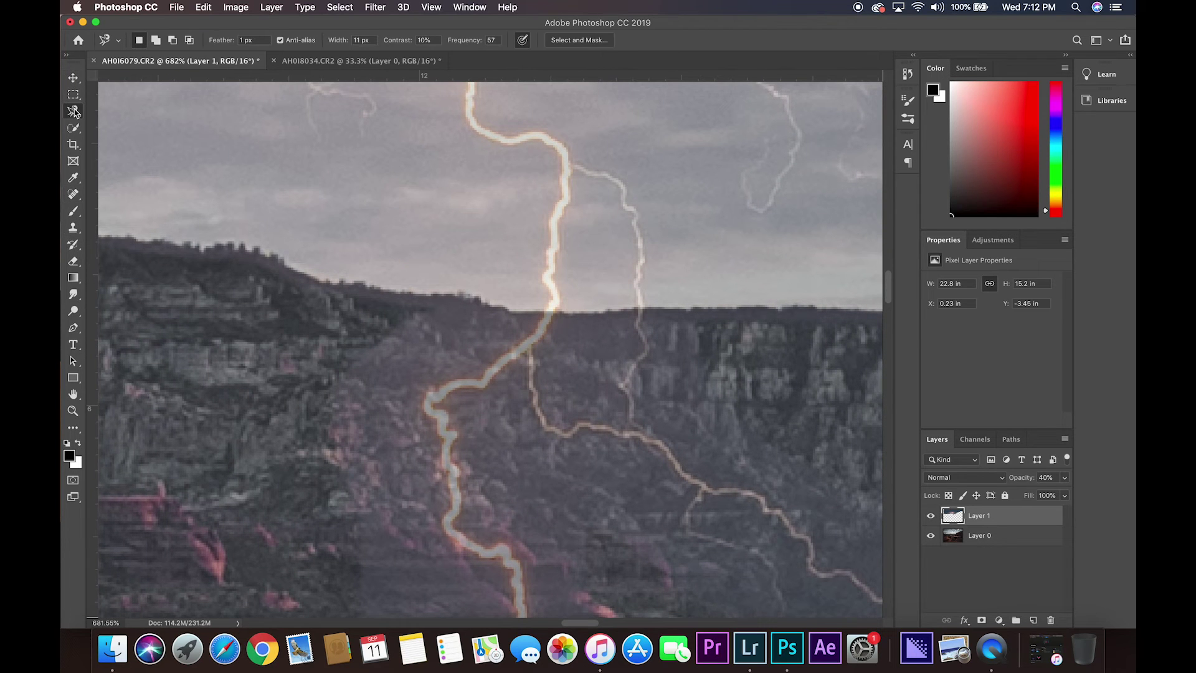
left_click(396, 303)
mouse_move(440, 311)
left_mouse_down()
mouse_move(541, 321)
mouse_move(479, 377)
mouse_move(426, 392)
mouse_move(450, 484)
mouse_move(442, 529)
mouse_move(358, 330)
mouse_move(376, 354)
mouse_move(425, 368)
mouse_move(443, 514)
mouse_move(419, 559)
mouse_move(426, 577)
mouse_move(464, 512)
mouse_move(452, 412)
mouse_move(433, 353)
mouse_move(379, 334)
mouse_move(383, 265)
mouse_move(366, 220)
mouse_move(445, 165)
mouse_move(468, 238)
mouse_move(509, 231)
mouse_move(567, 247)
mouse_move(628, 302)
mouse_move(685, 319)
mouse_move(739, 383)
mouse_move(781, 390)
mouse_move(838, 425)
mouse_move(883, 403)
mouse_move(725, 589)
mouse_move(193, 218)
mouse_move(323, 112)
left_mouse_up()
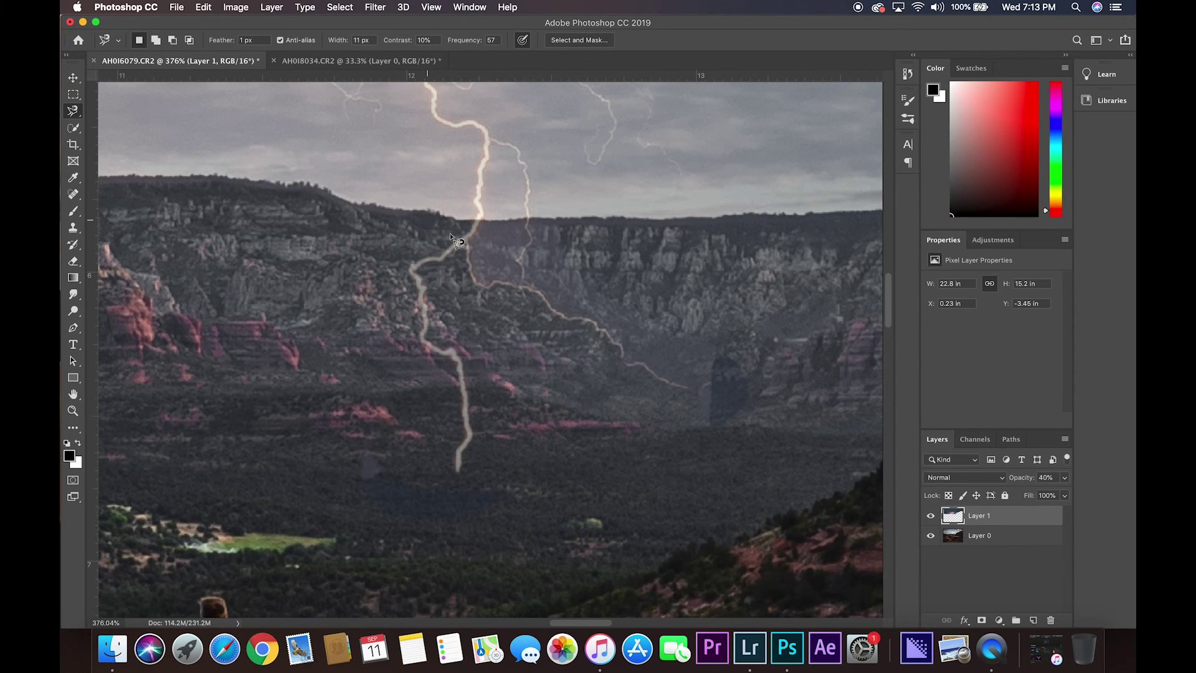
mouse_move(392, 426)
left_mouse_down()
mouse_move(542, 498)
mouse_move(339, 400)
left_mouse_up()
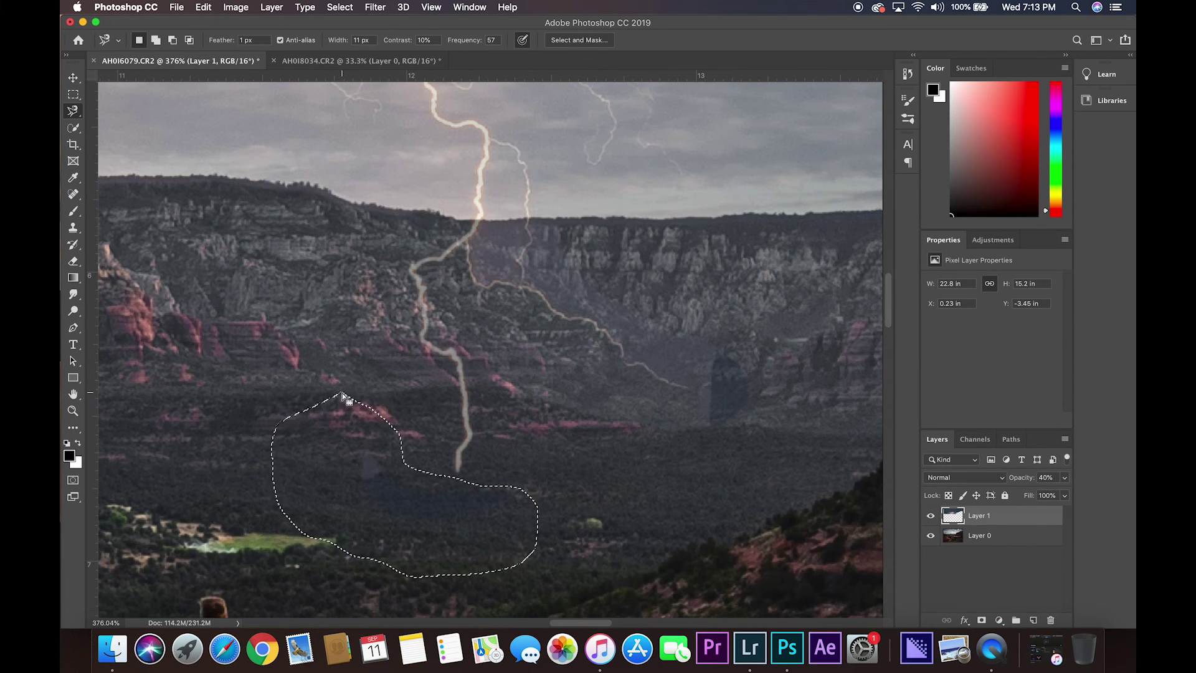
mouse_move(379, 293)
left_mouse_down()
mouse_move(361, 339)
mouse_move(379, 401)
mouse_move(460, 399)
mouse_move(523, 368)
left_mouse_up()
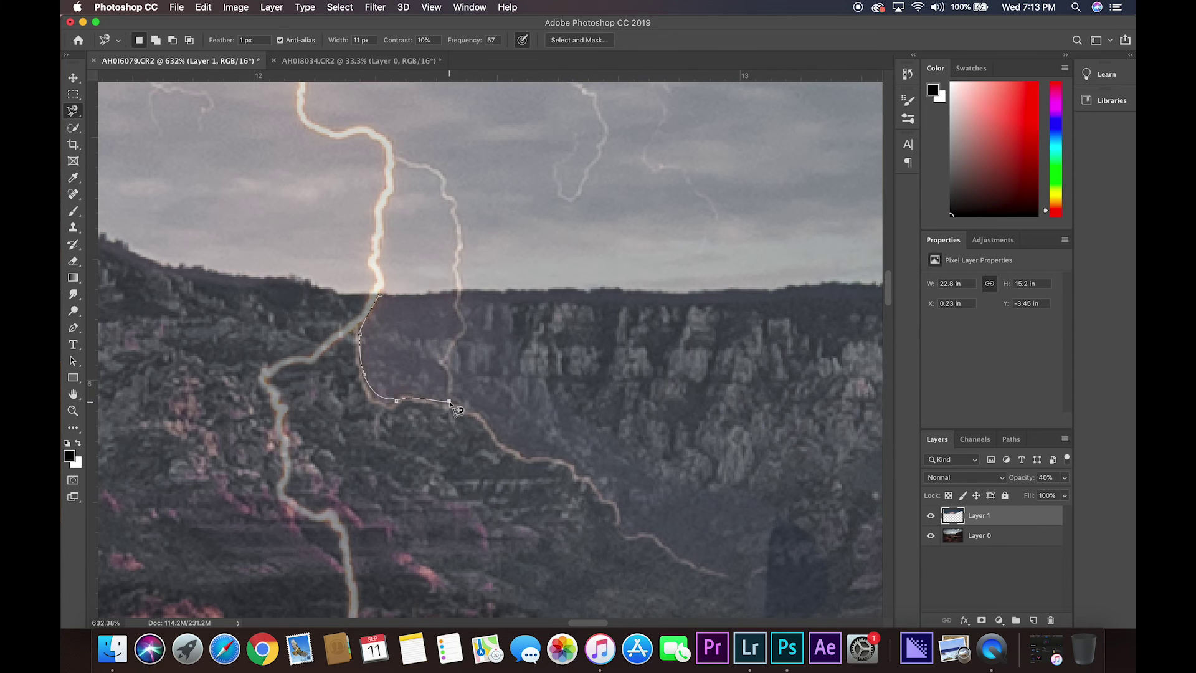
double_click(523, 368)
mouse_move(463, 402)
left_mouse_down()
mouse_move(517, 451)
mouse_move(604, 489)
mouse_move(635, 536)
mouse_move(735, 573)
mouse_move(499, 330)
mouse_move(464, 405)
left_mouse_up()
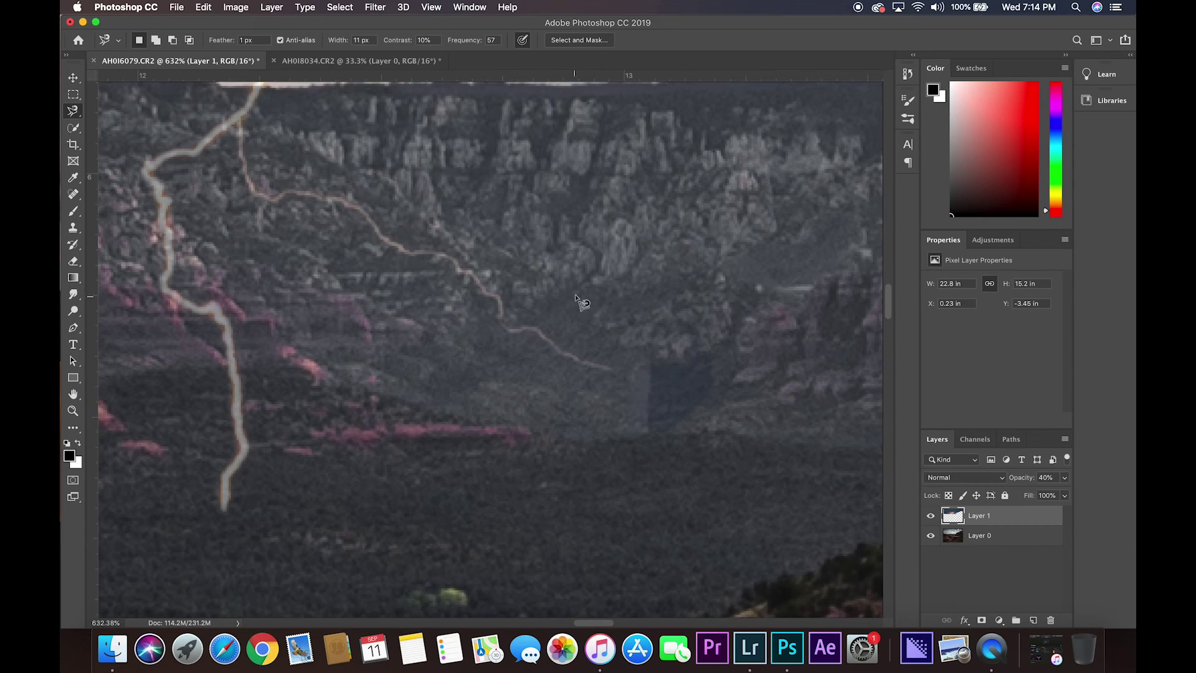
mouse_move(579, 292)
left_mouse_down()
mouse_move(606, 448)
mouse_move(579, 293)
left_mouse_up()
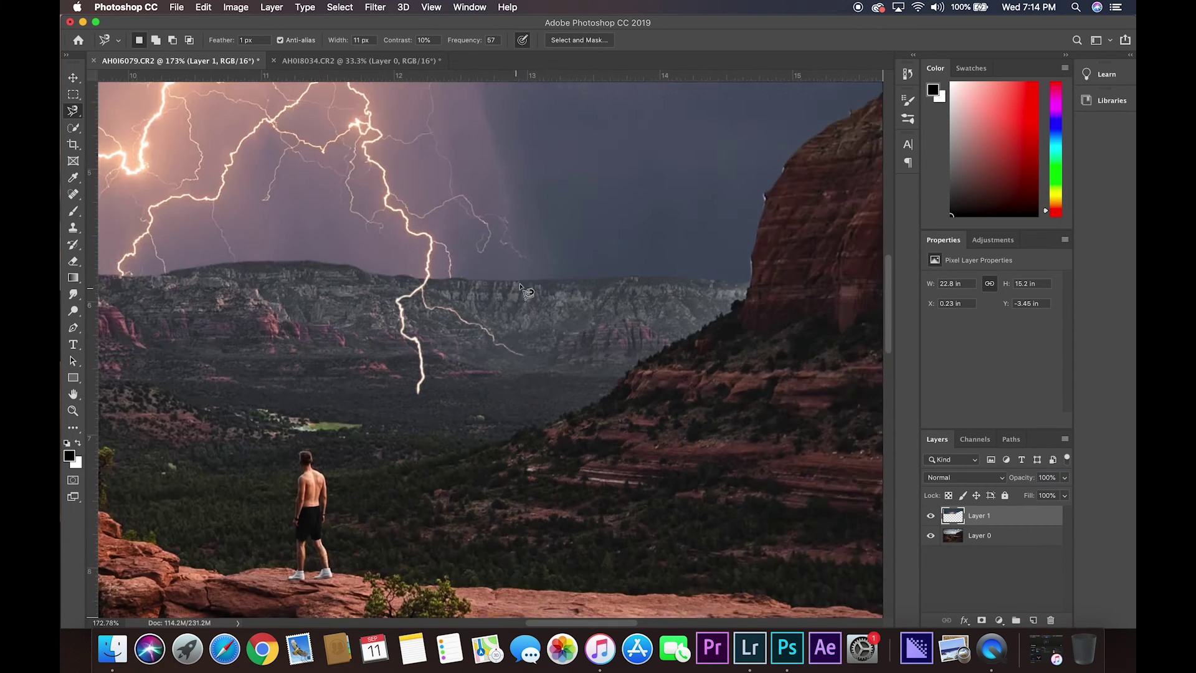
scroll(473, 361, "down", 5)
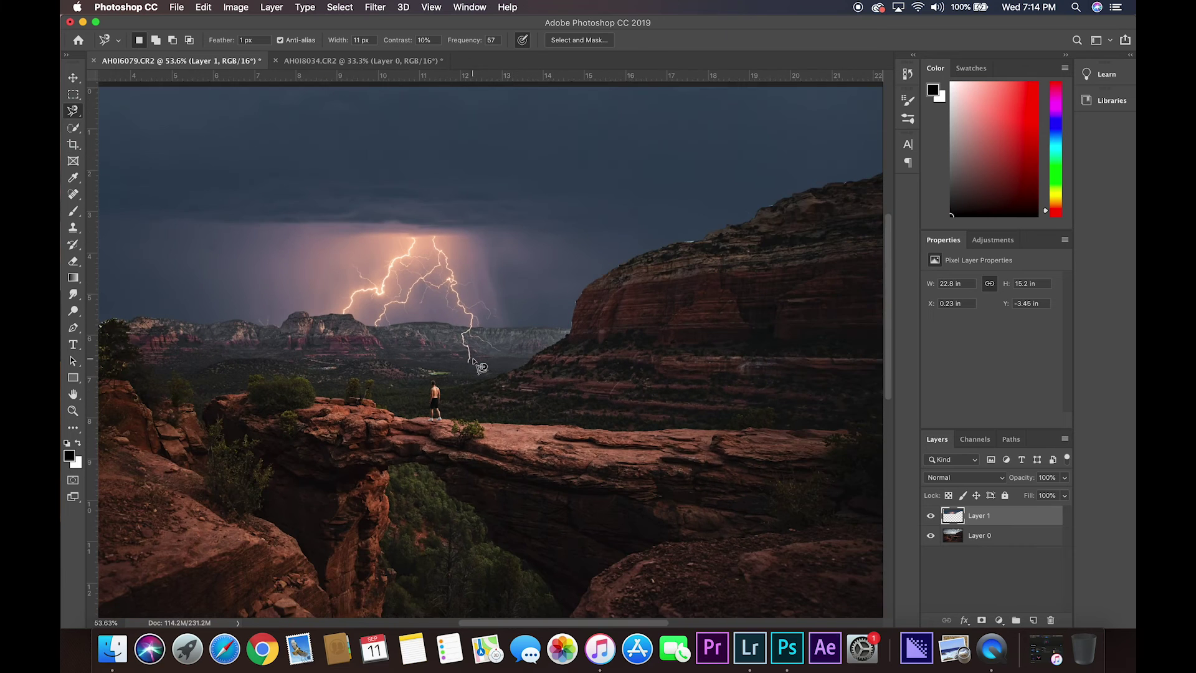
scroll(558, 349, "down", 2)
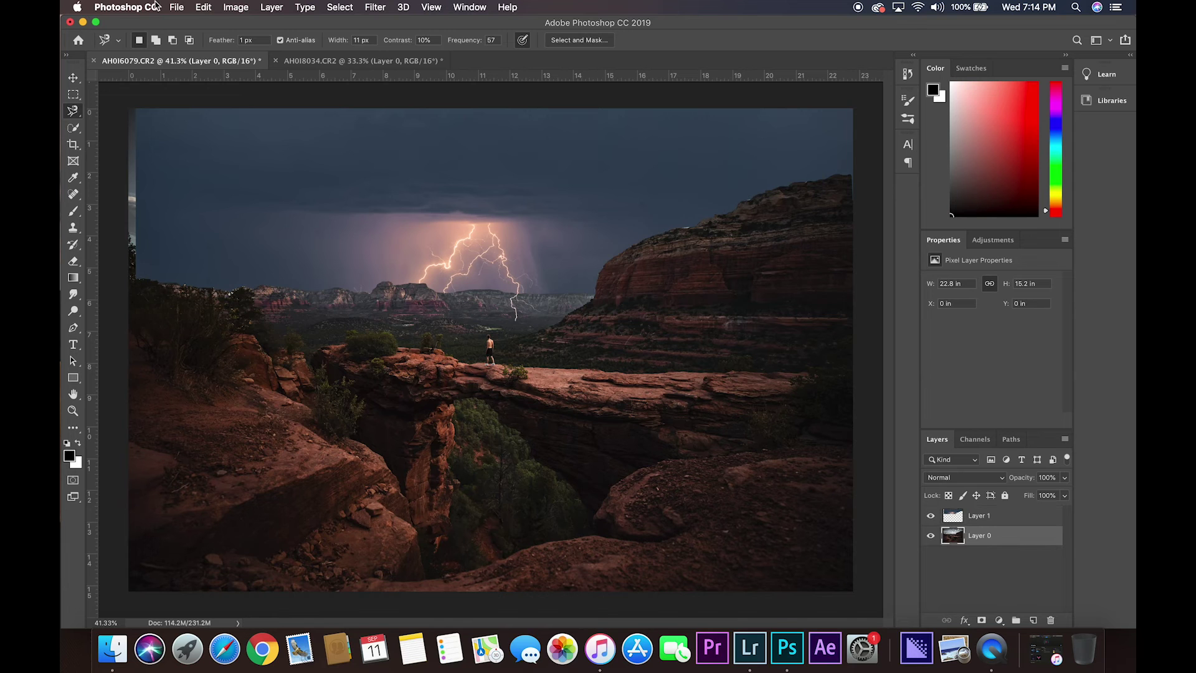
left_click(176, 7)
left_click(218, 130)
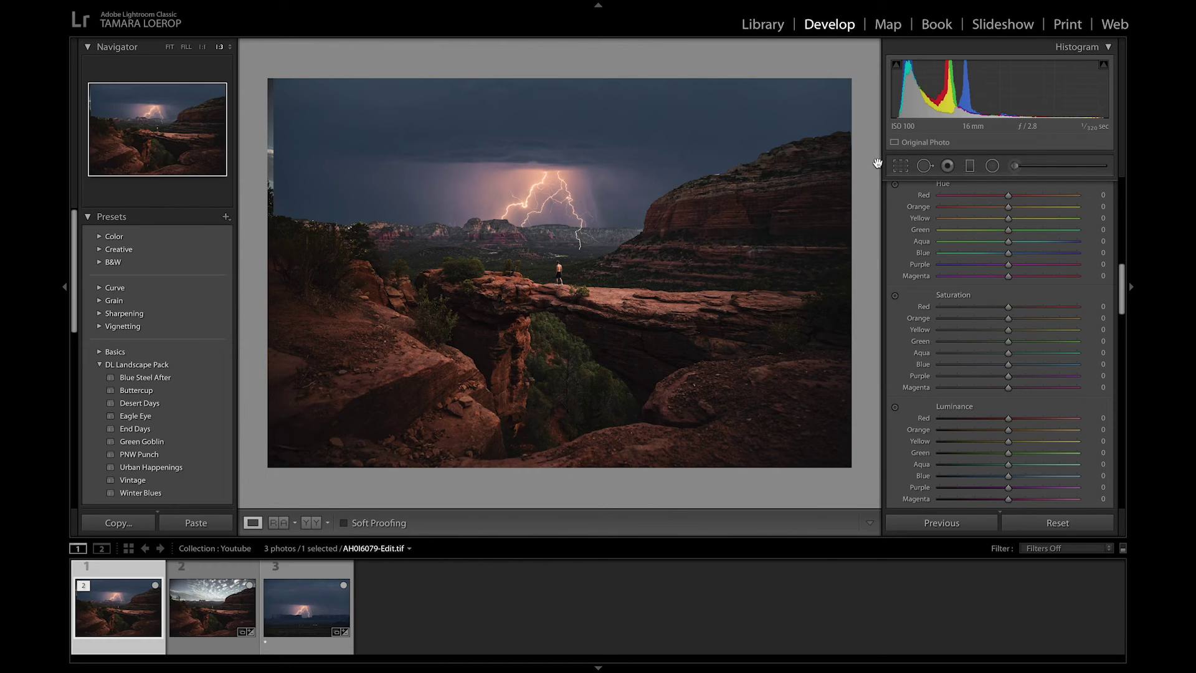
- Open the Crop Overlay tool on the AHOI6079-Edit.tif composite
left_click(902, 163)
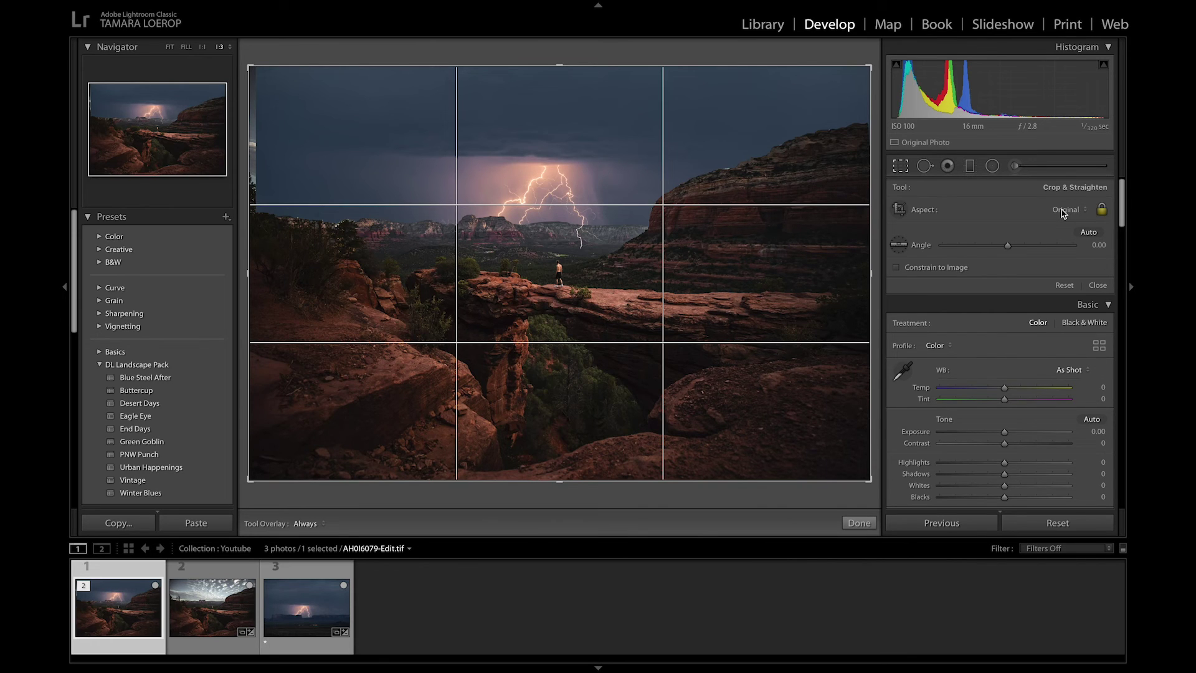
- Lock the crop to the 4 x 5 / 8 x 10 aspect ratio and apply it
left_click(1062, 212)
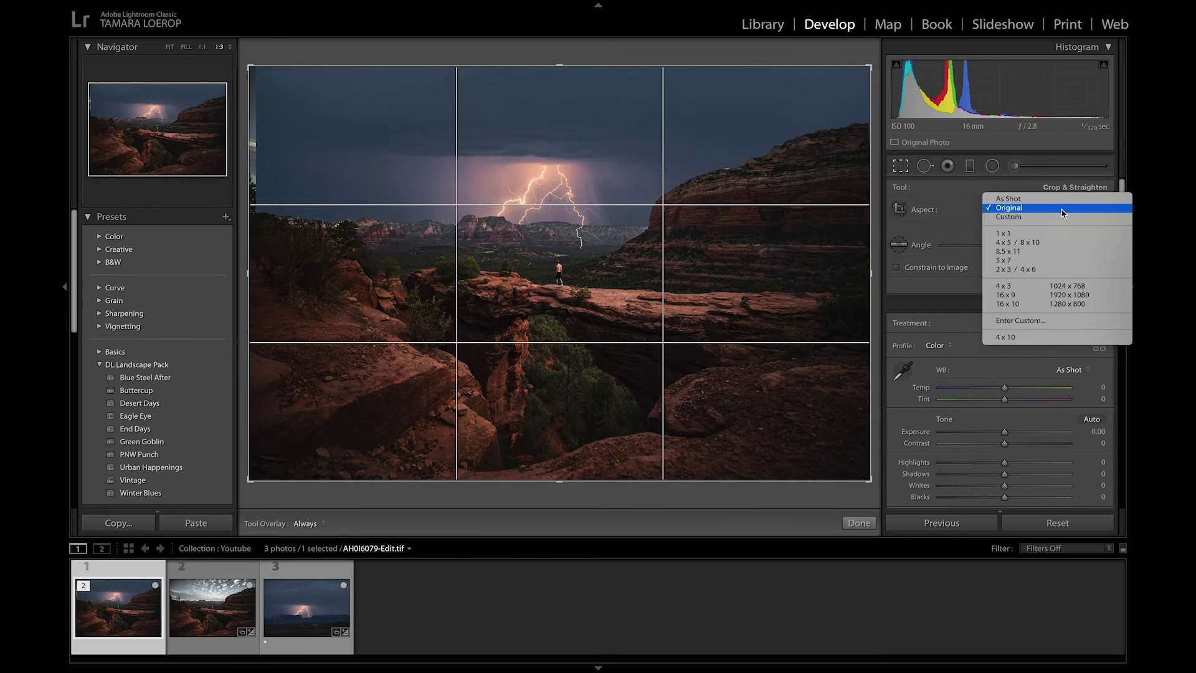
left_click(1062, 213)
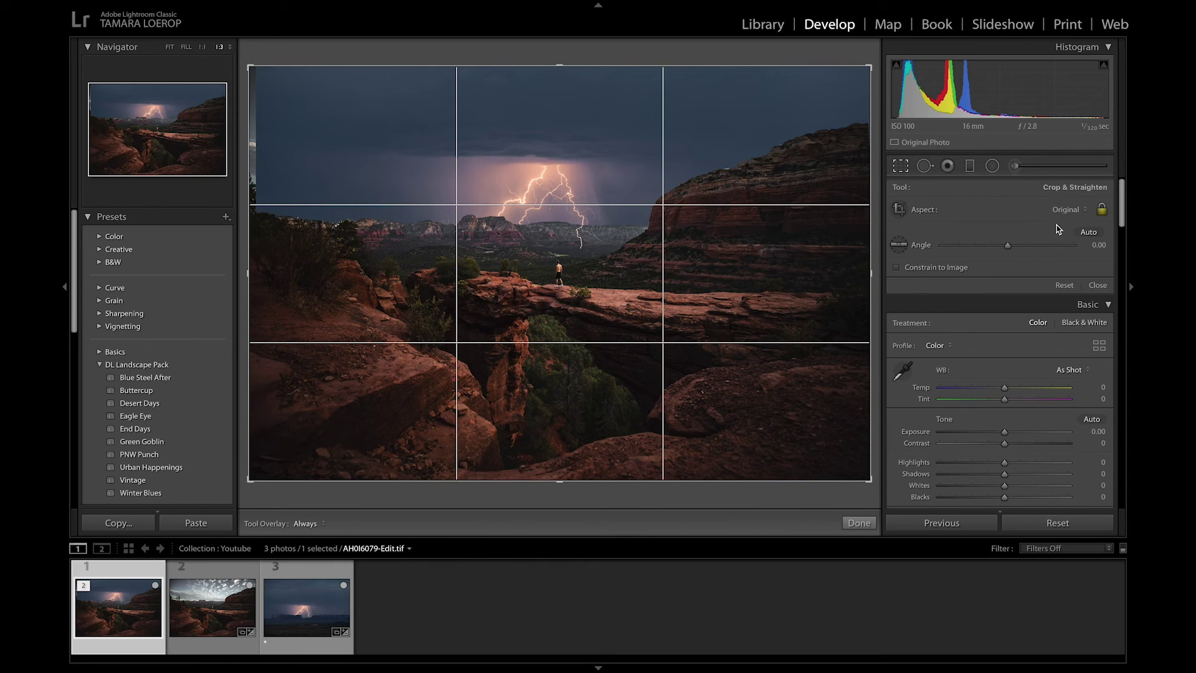
left_click(1060, 214)
left_click(1052, 242)
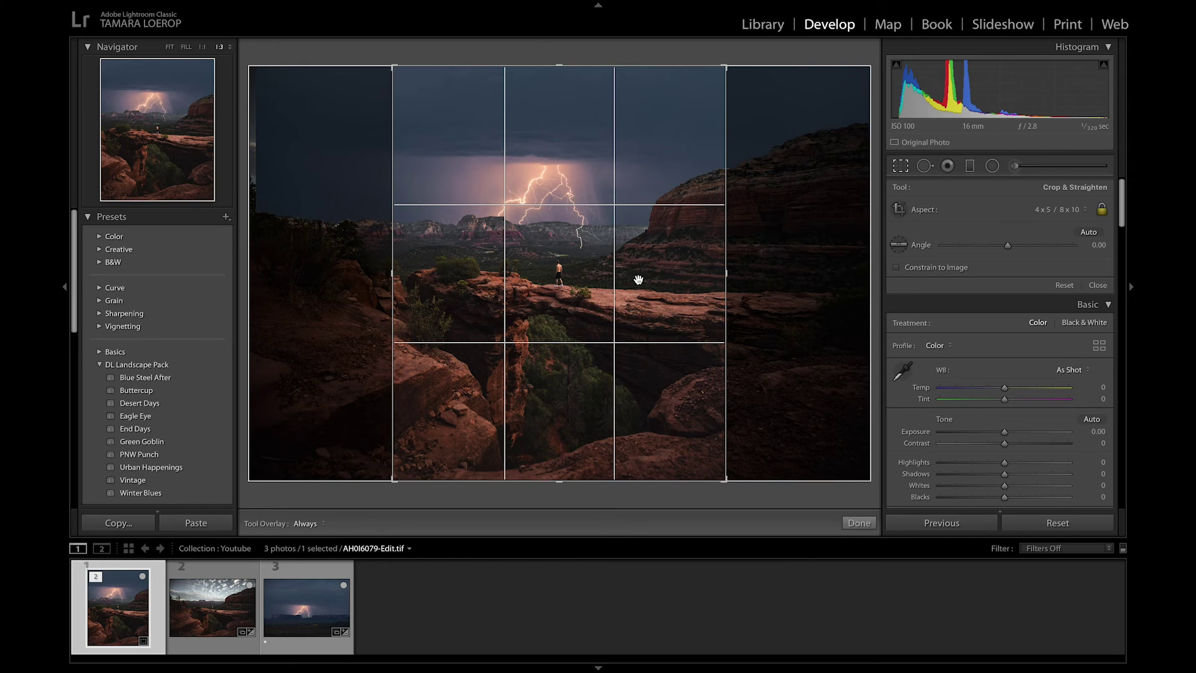
key("Return")
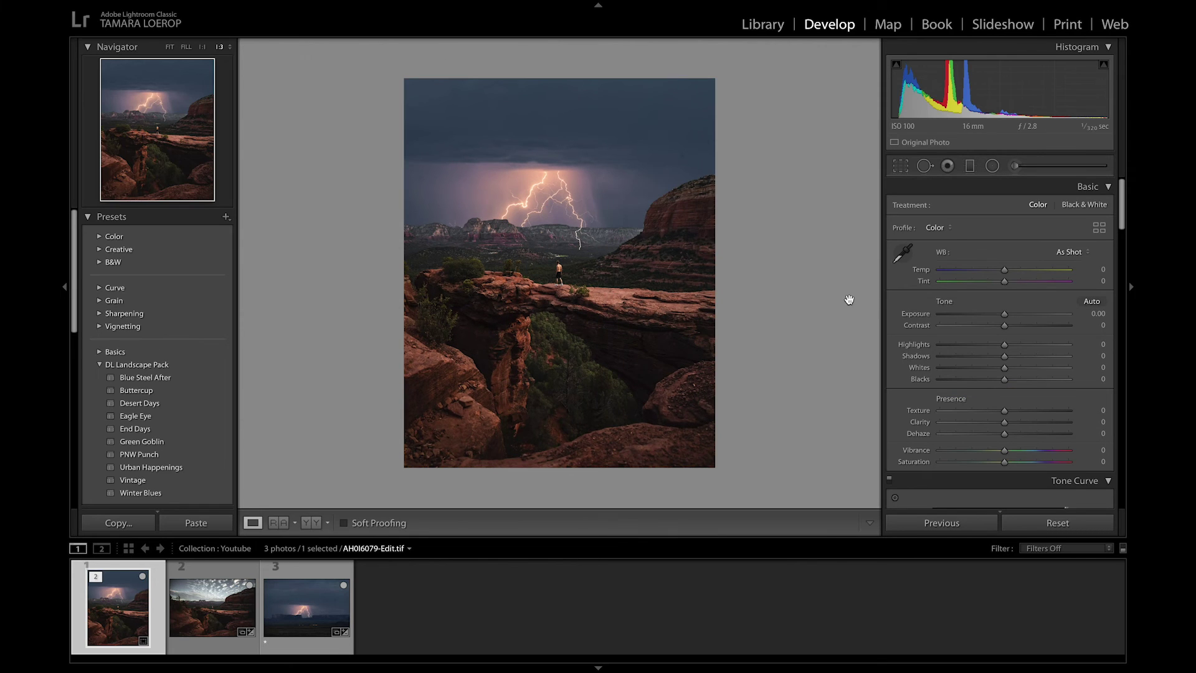
- Zoom in on the lightning and set up a Dodge (Lighten) Adjustment Brush at size 10
left_click(508, 196)
left_click(1015, 169)
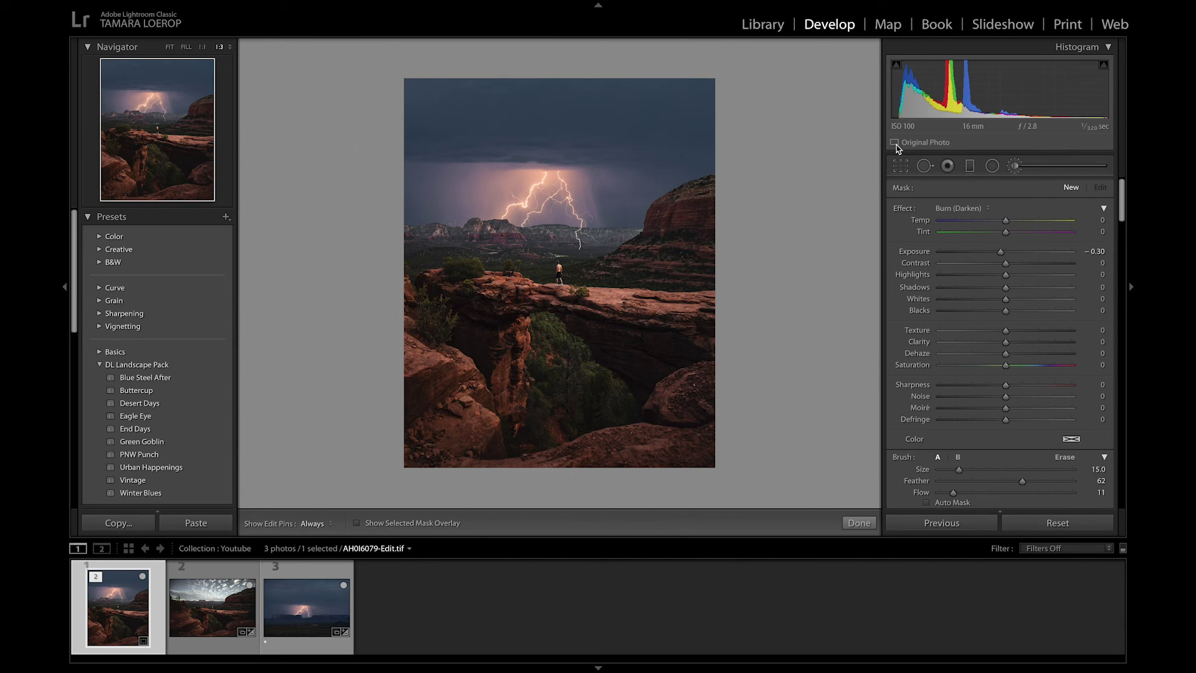
scroll(455, 239, "down", 2)
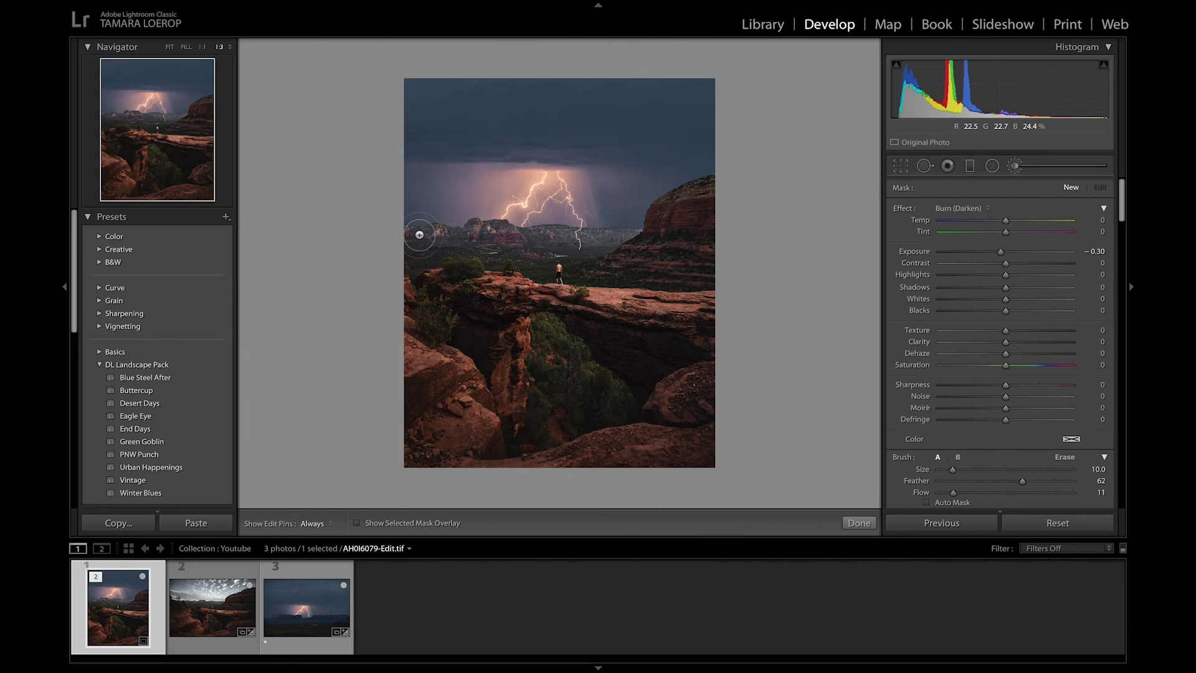
left_click(1015, 167)
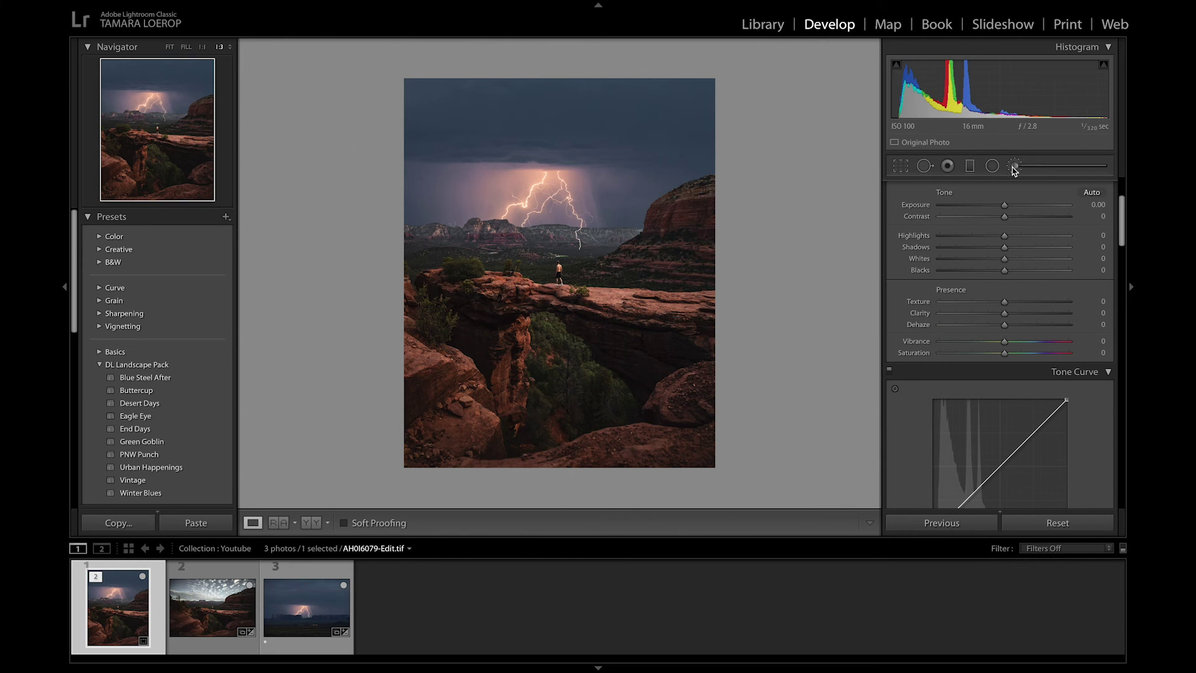
left_click(1013, 166)
left_click(964, 208)
left_click(964, 204)
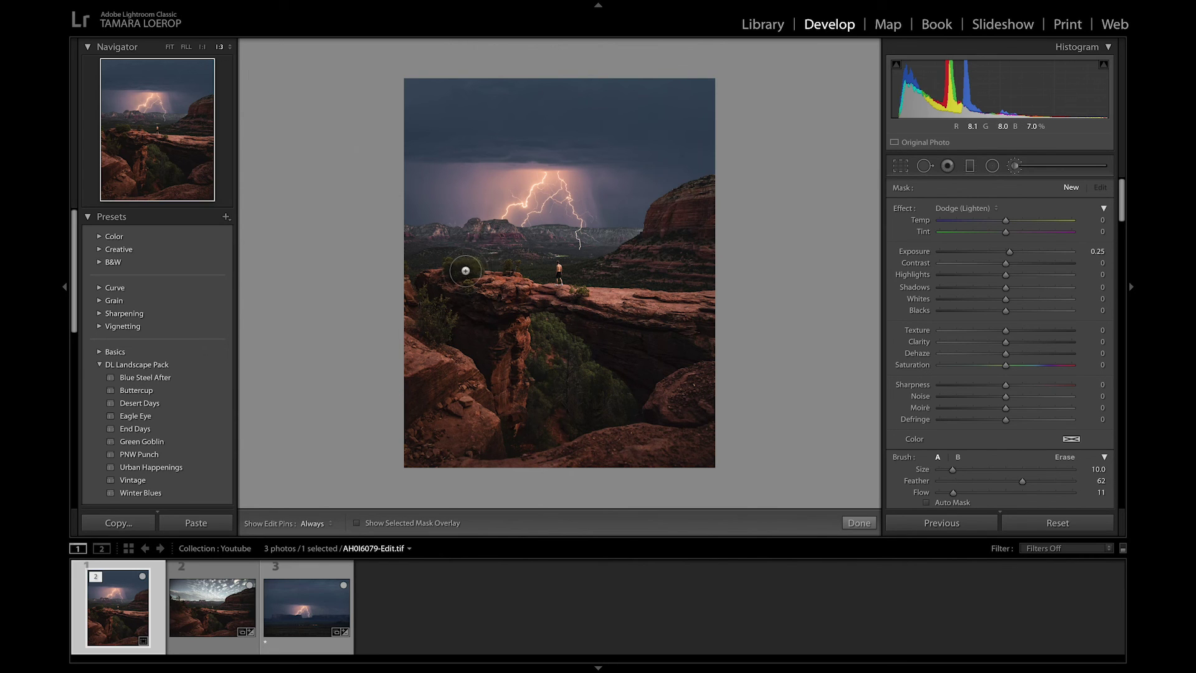
- Undo a stroke, fine-tune the left haze pin's dehaze around -31, and hide the pins
key("ctrl+z")
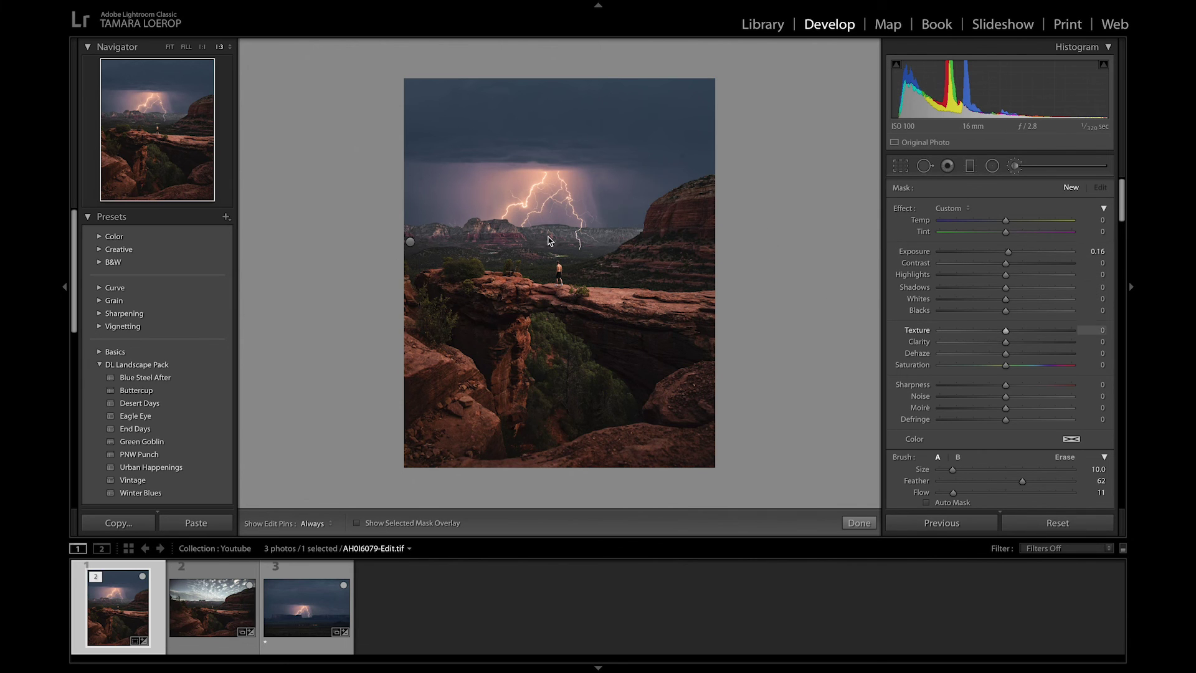
left_click(409, 240)
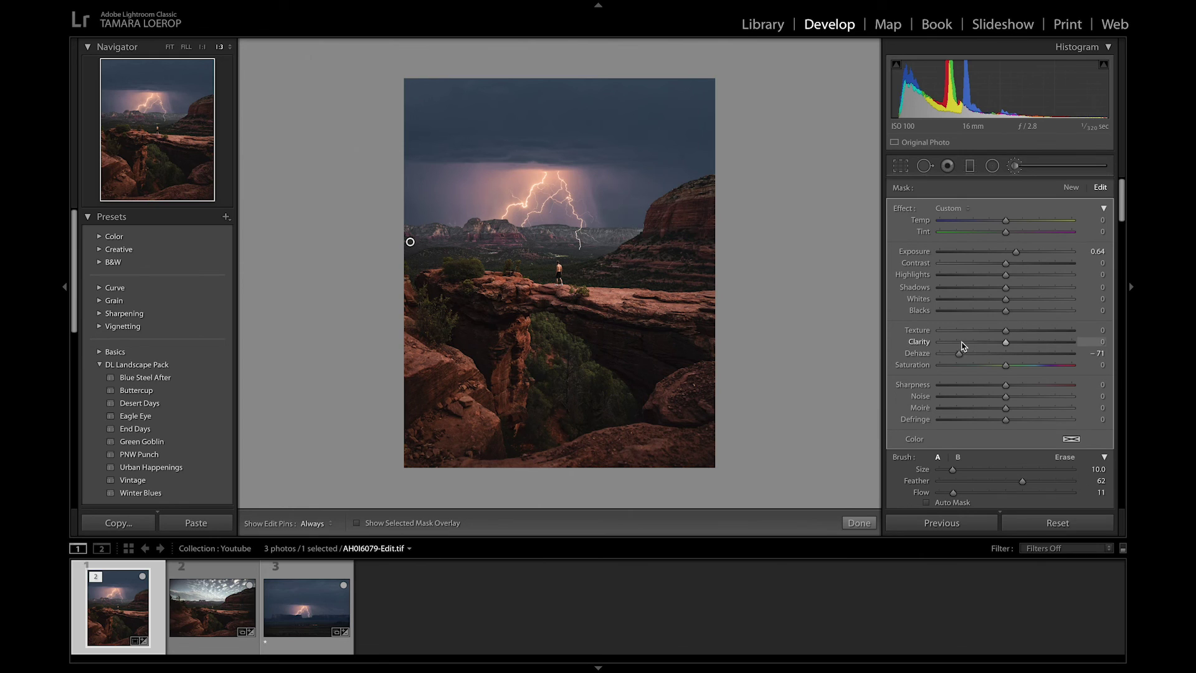
left_click_drag(959, 353, 985, 358)
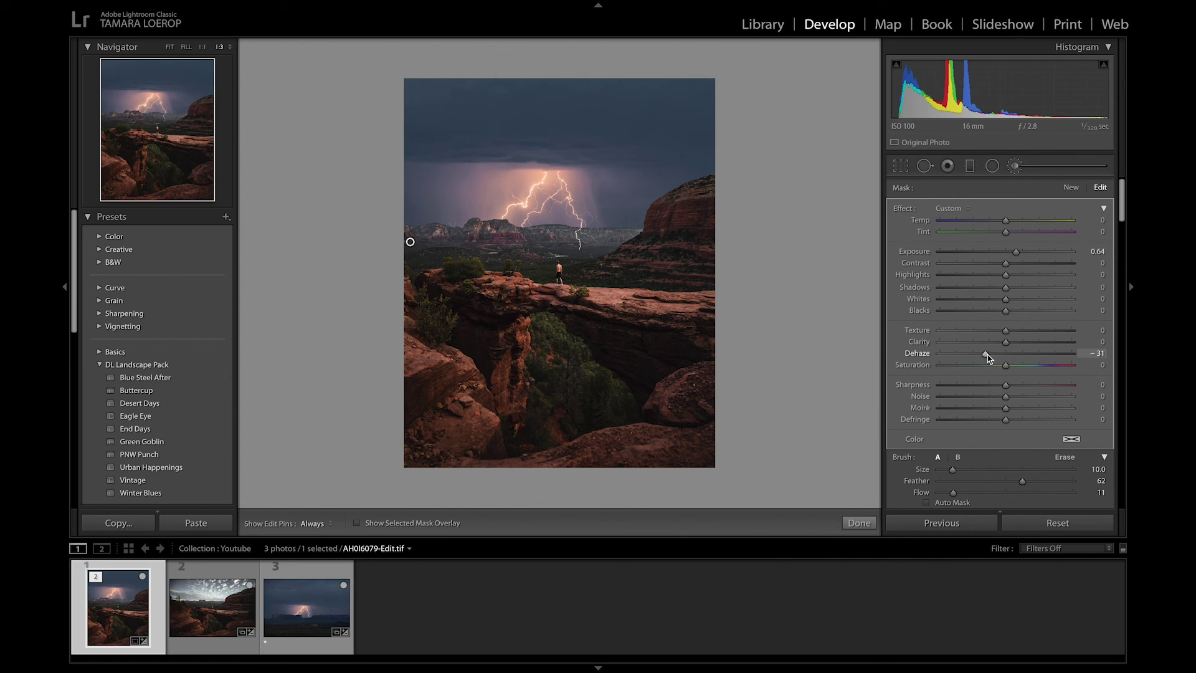
left_click_drag(987, 357, 957, 347)
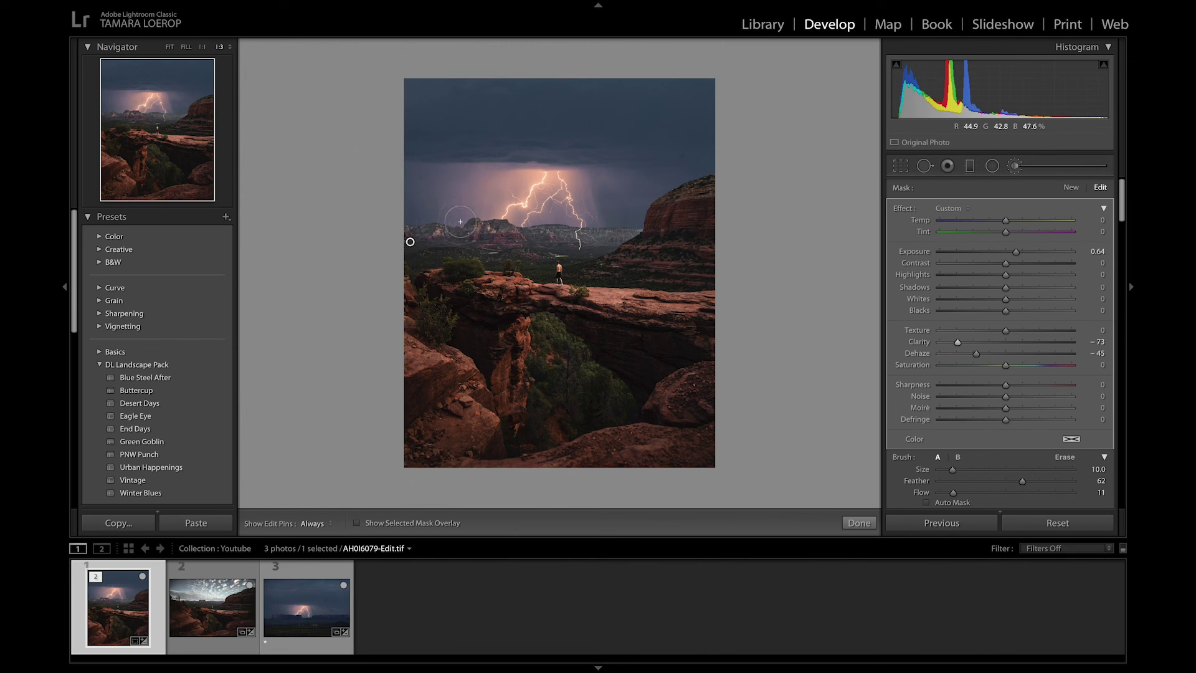
key("h")
key("h")
key("h")
left_click(1017, 167)
left_click(1016, 167)
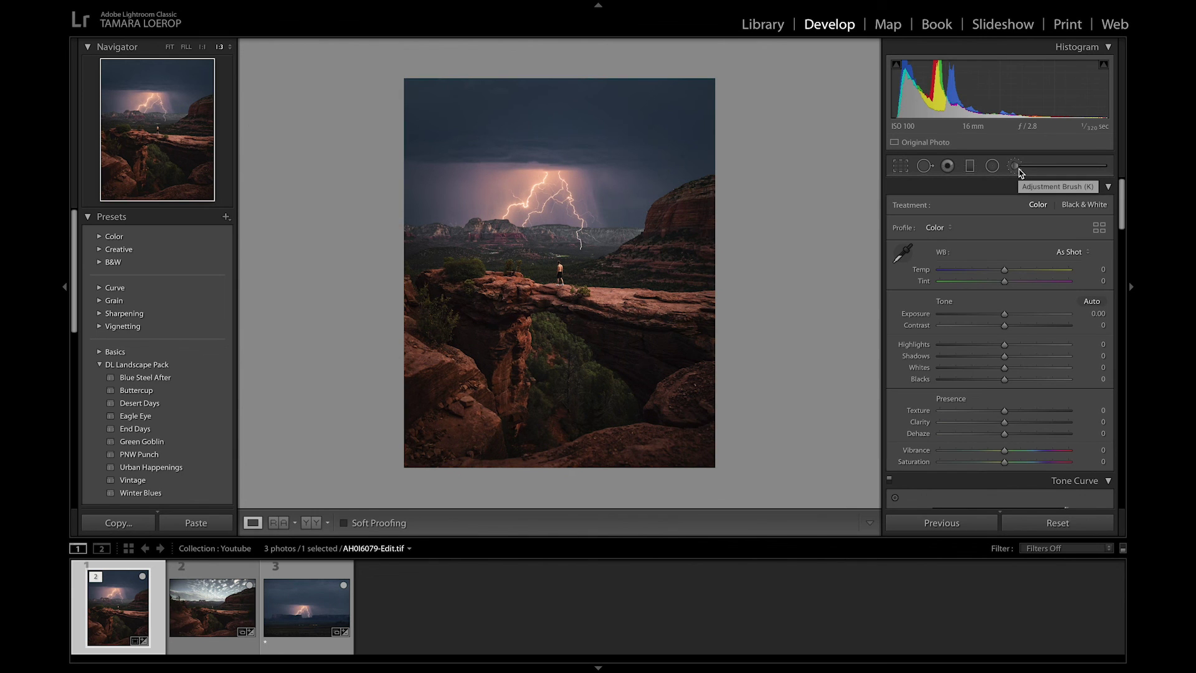
- Export the composite as a JPEG to the Instagram Post folder, keeping both files with a unique name
left_click(1017, 167)
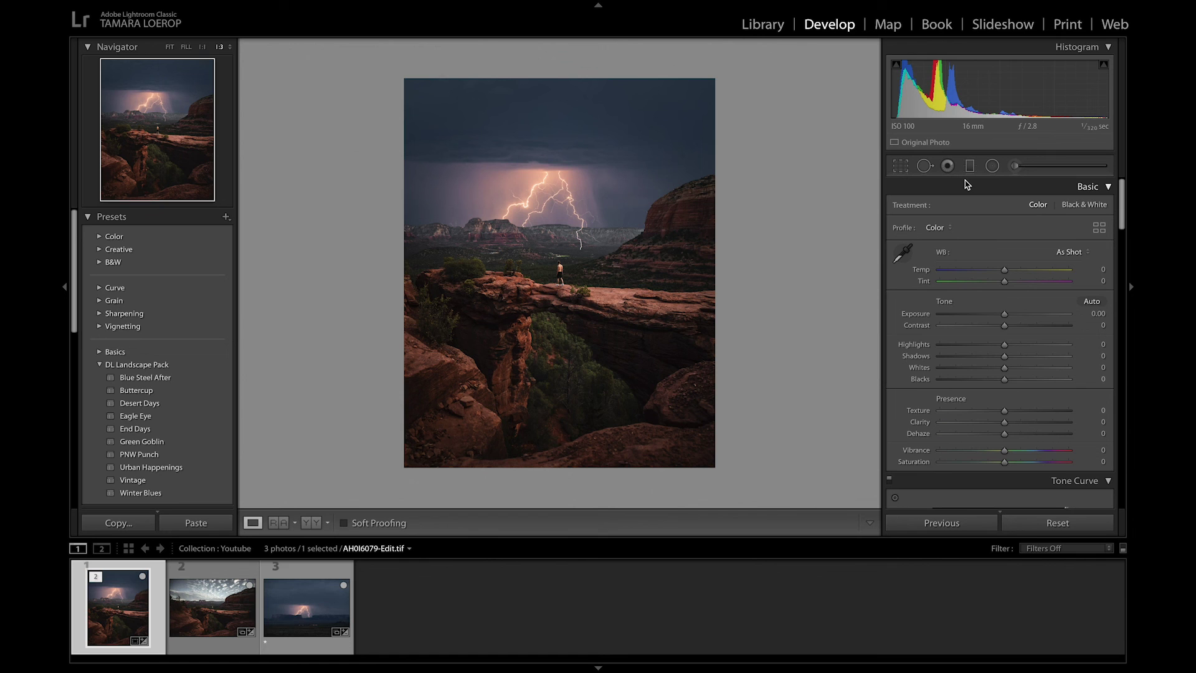
left_click(193, 7)
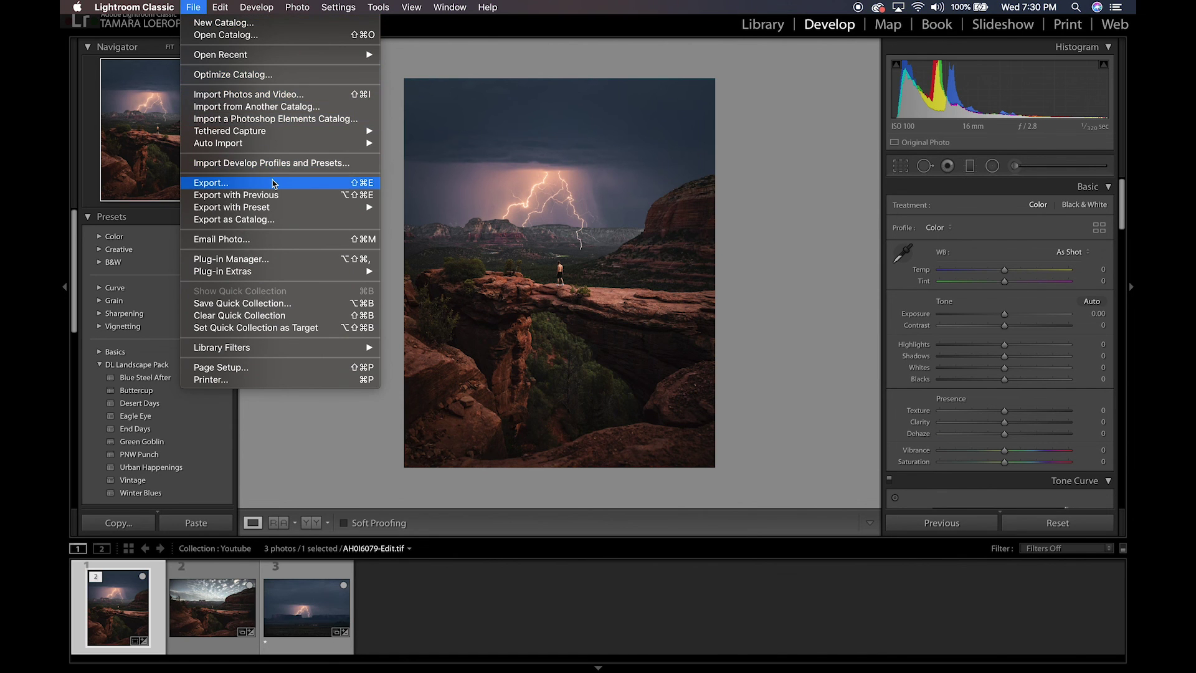
left_click(274, 182)
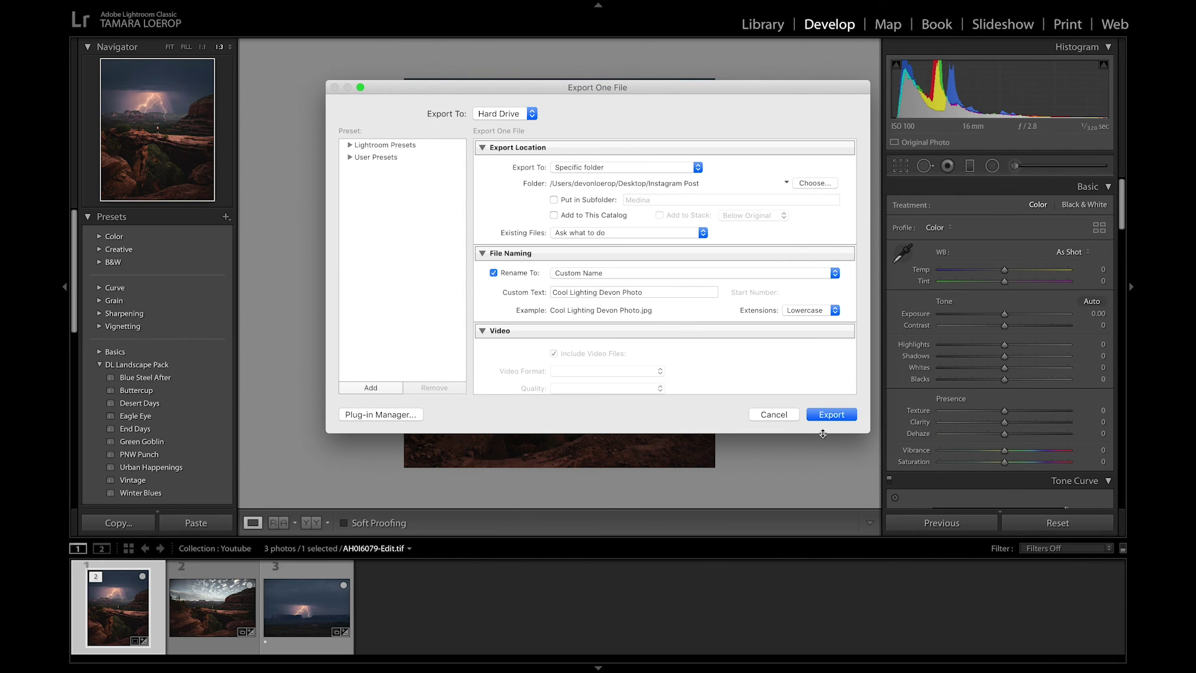
left_click(843, 421)
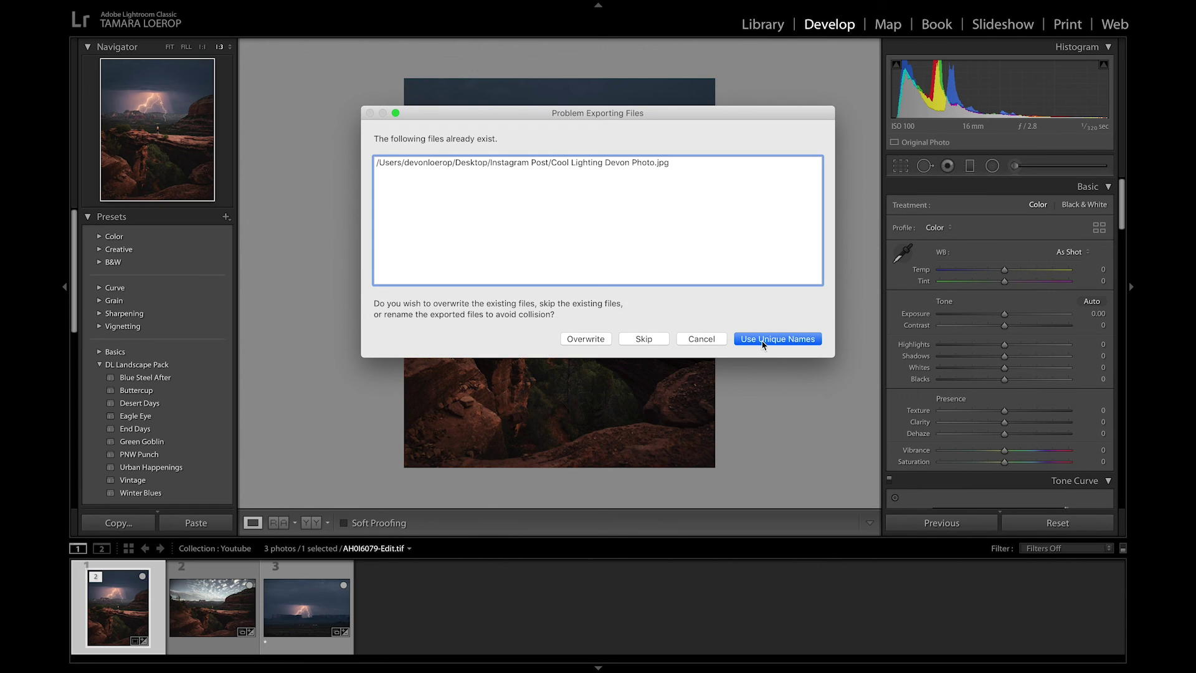
left_click(766, 339)
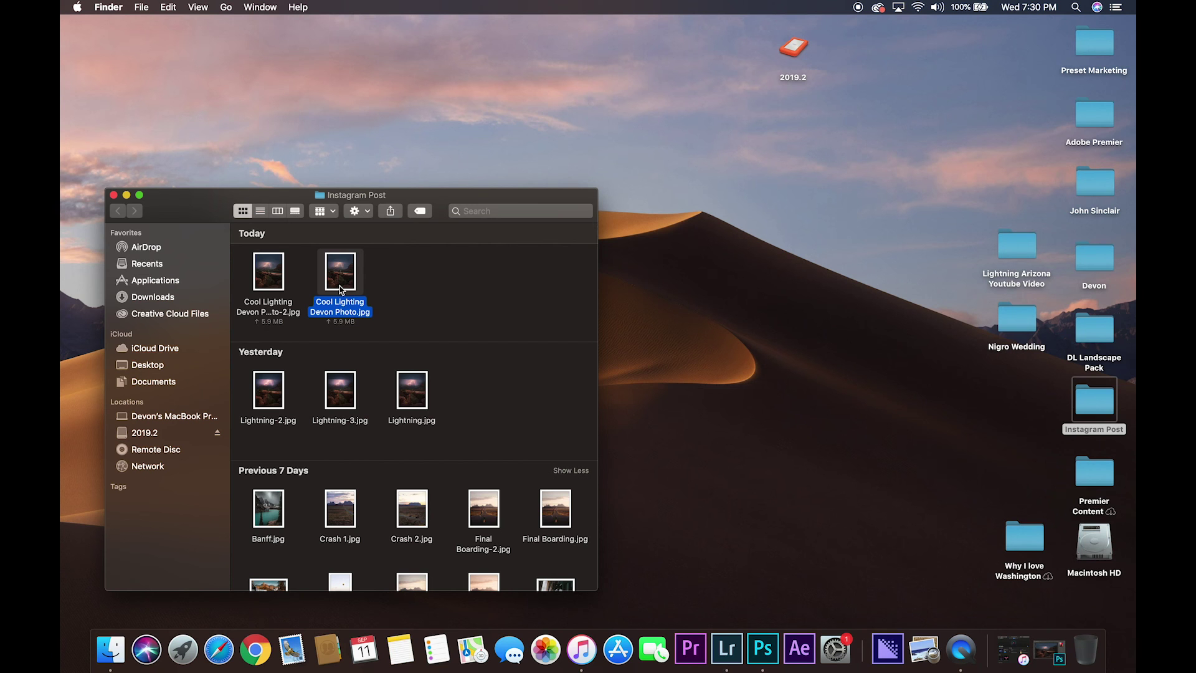
- AirDrop the exported lightning JPEG from Finder to the iPhone
right_click(340, 285)
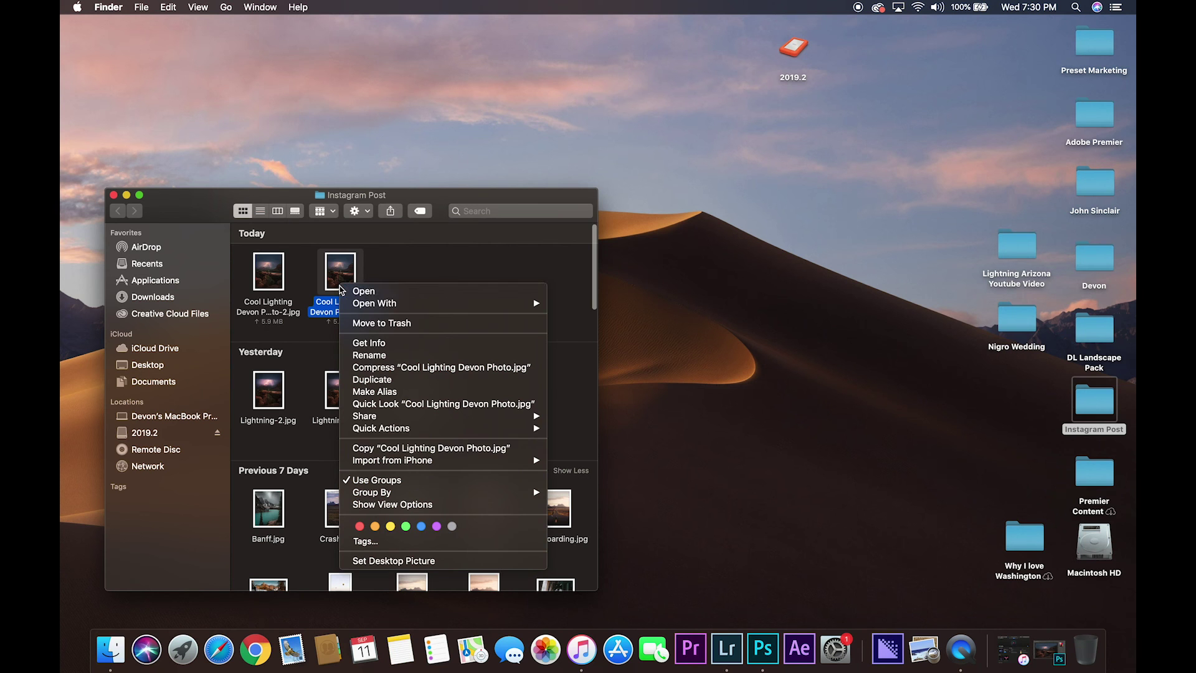
mouse_move(418, 416)
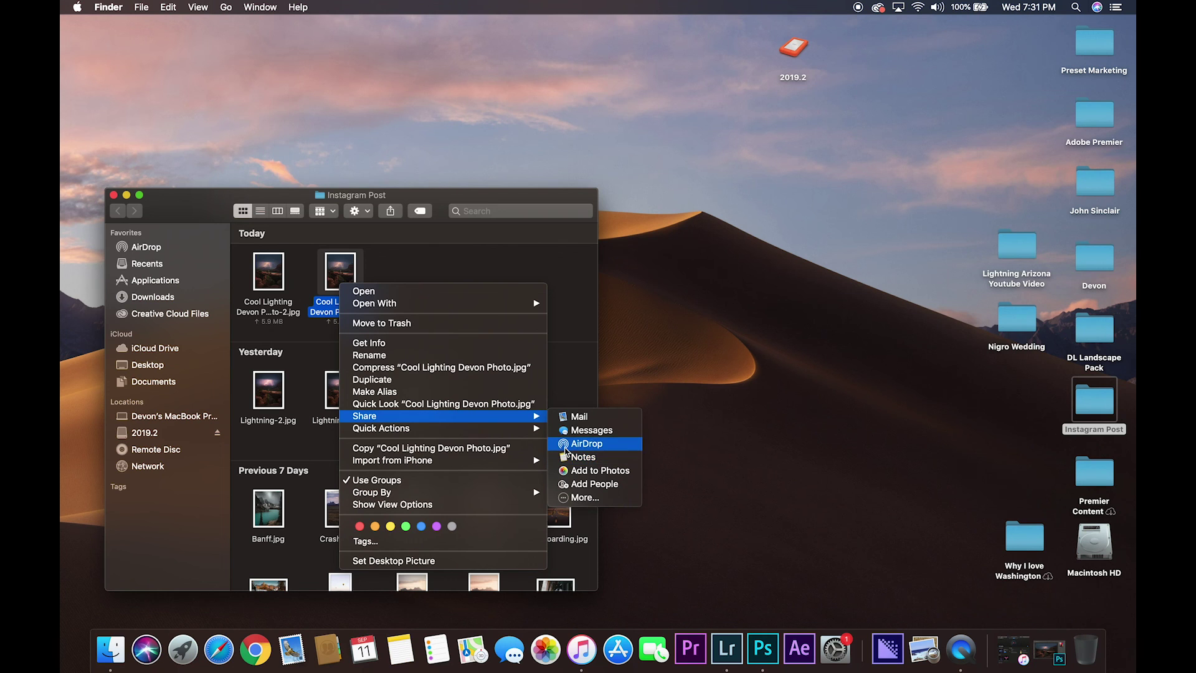
left_click(565, 448)
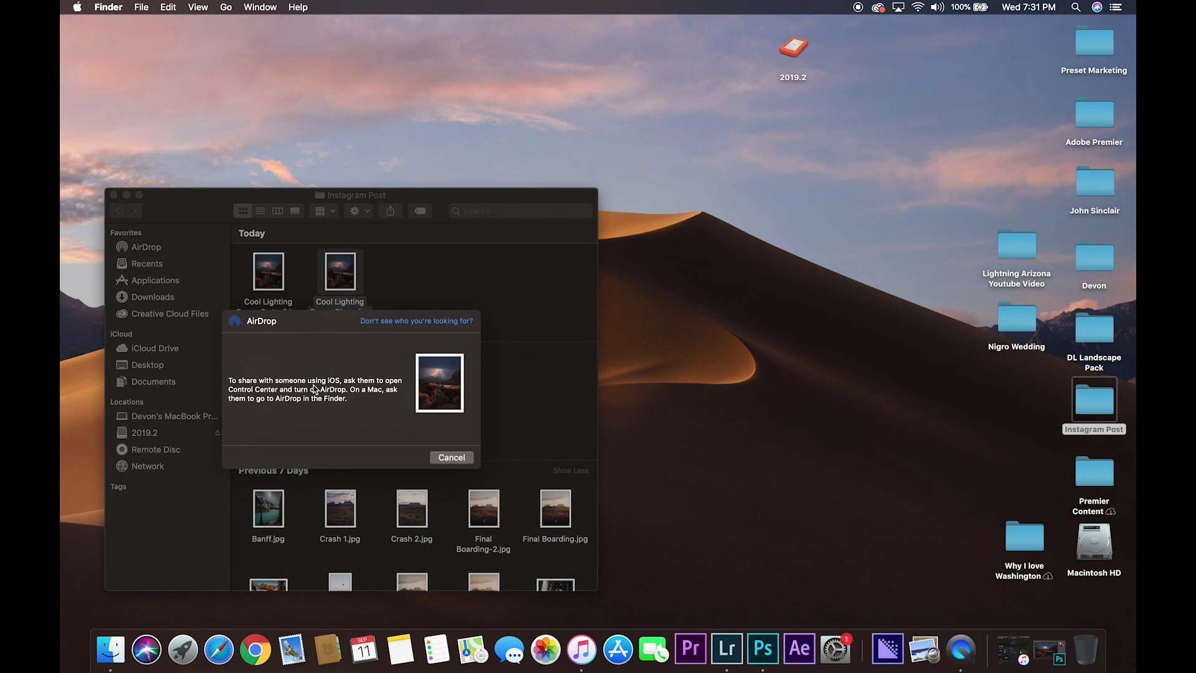
left_click(274, 353)
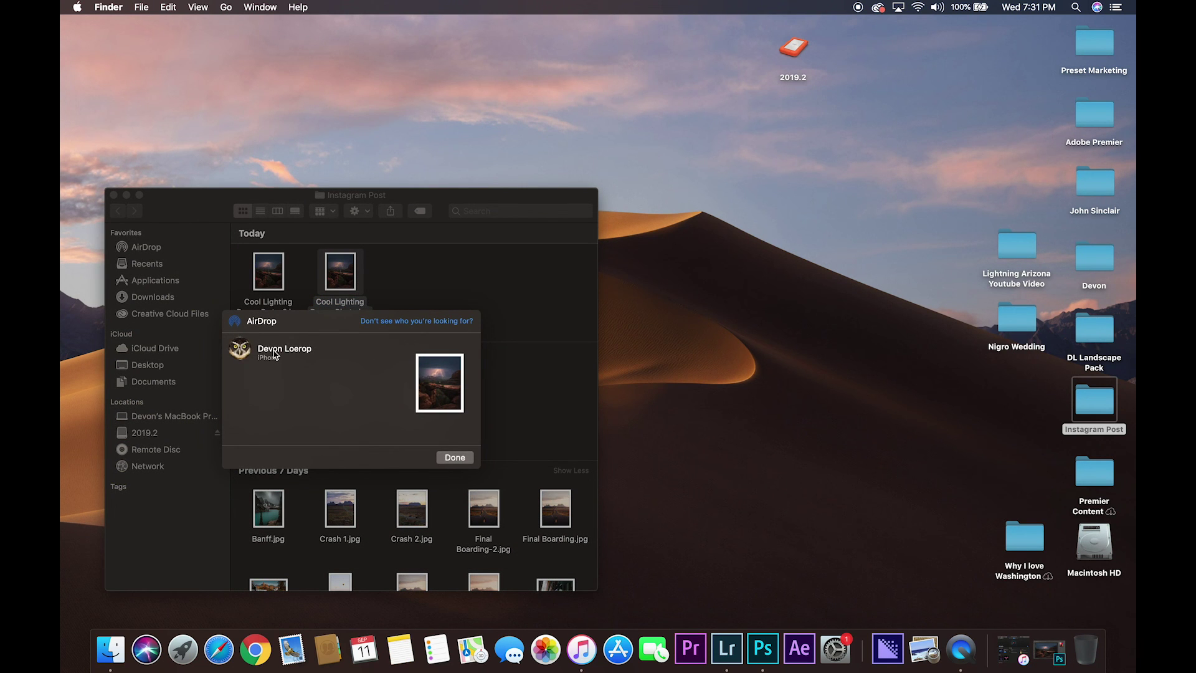